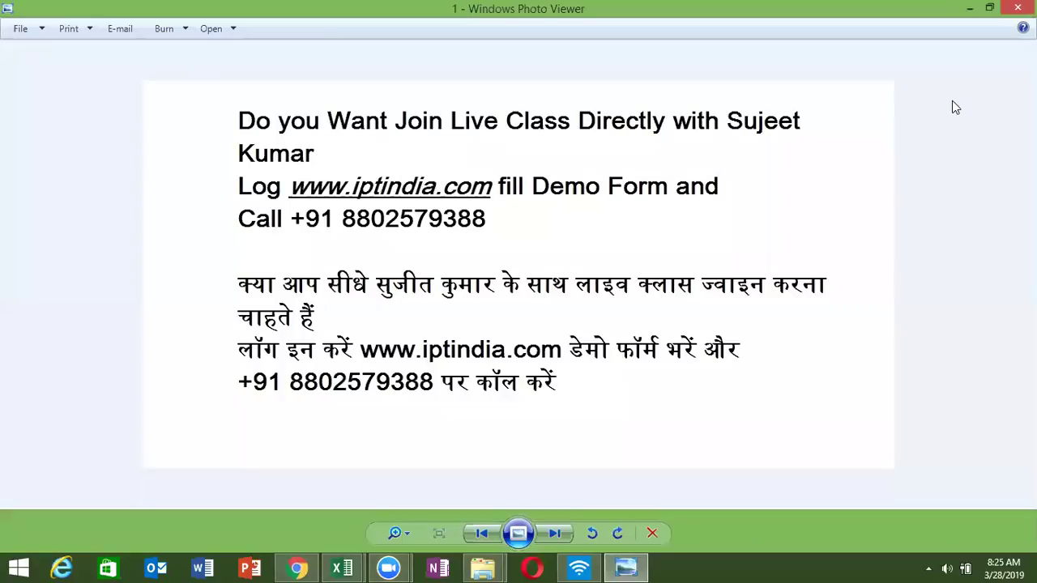
Step: Advance Photo Viewer one slide, close it, and bring the Book1 Excel workbook forward
{"action": "left_click", "coordinate": [552, 530]}
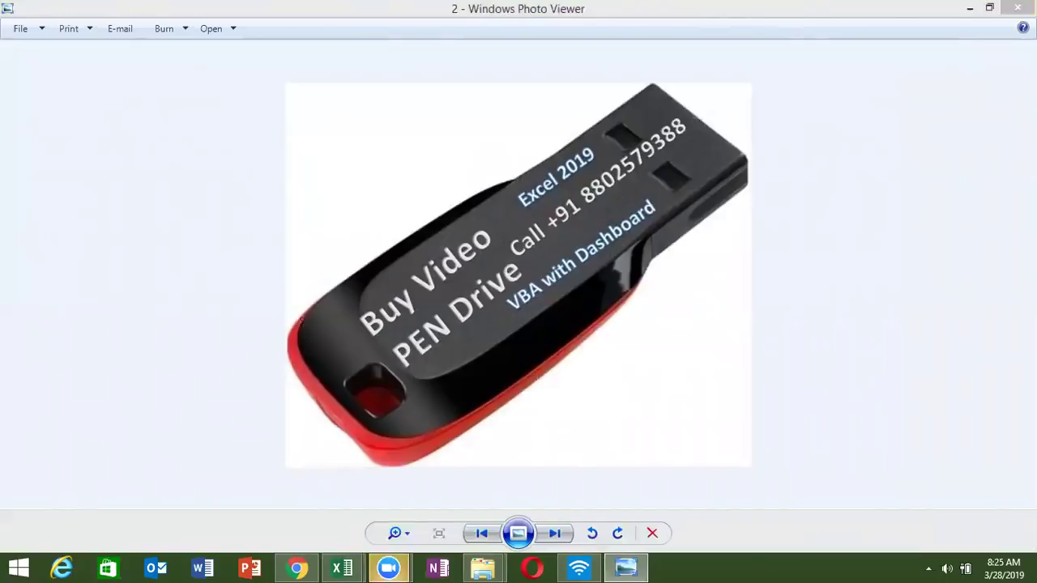
{"action": "key", "text": "super+d"}
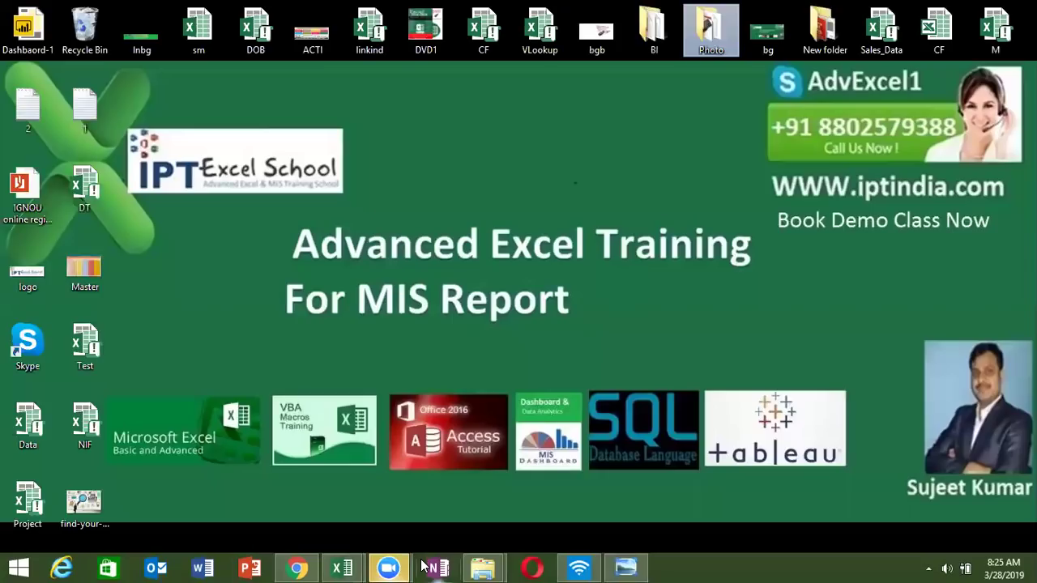
{"action": "right_click", "coordinate": [626, 567]}
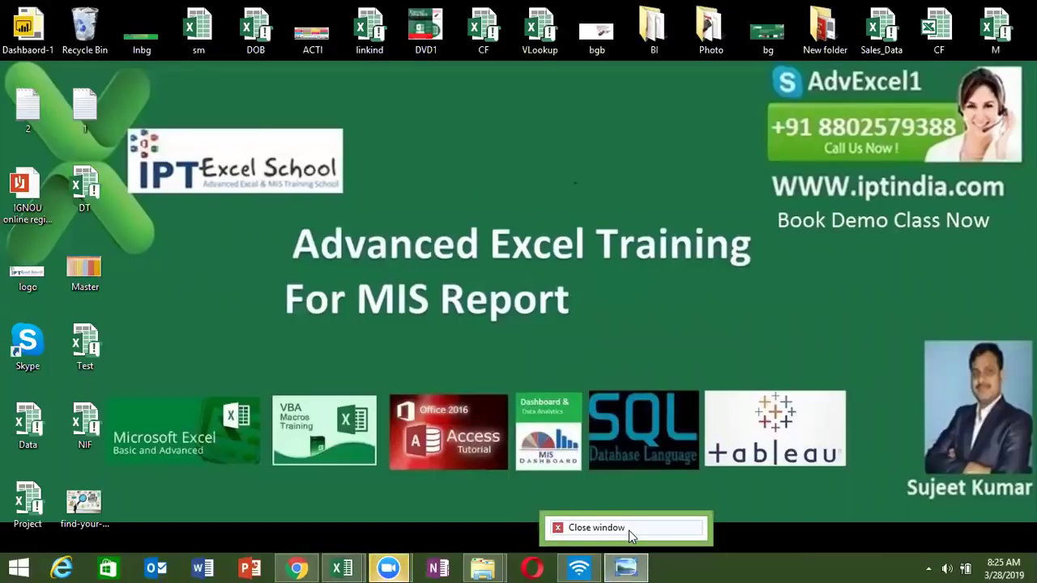
{"action": "left_click", "coordinate": [628, 530]}
{"action": "mouse_move", "coordinate": [350, 566]}
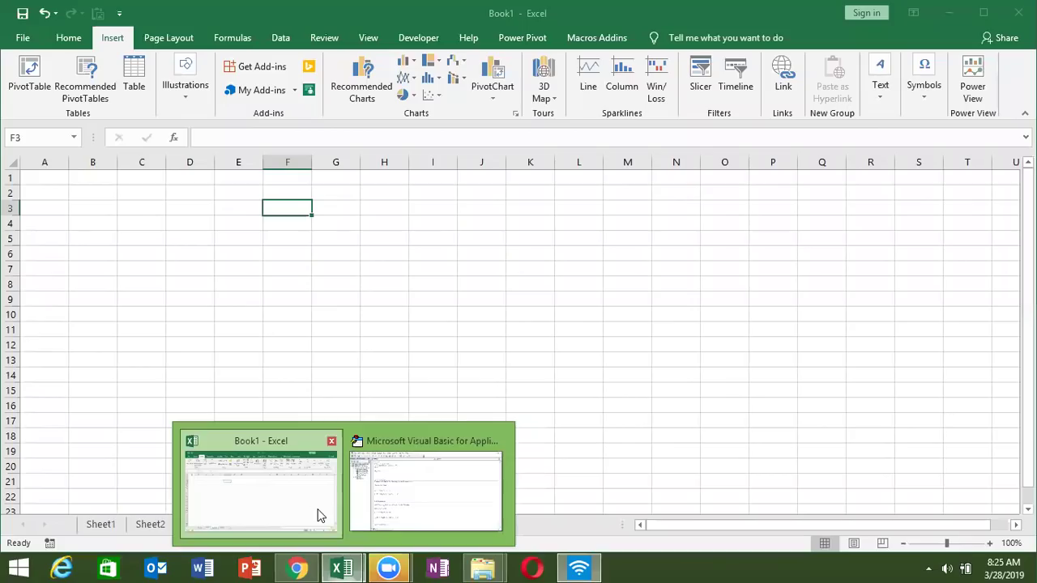
{"action": "left_click", "coordinate": [319, 512]}
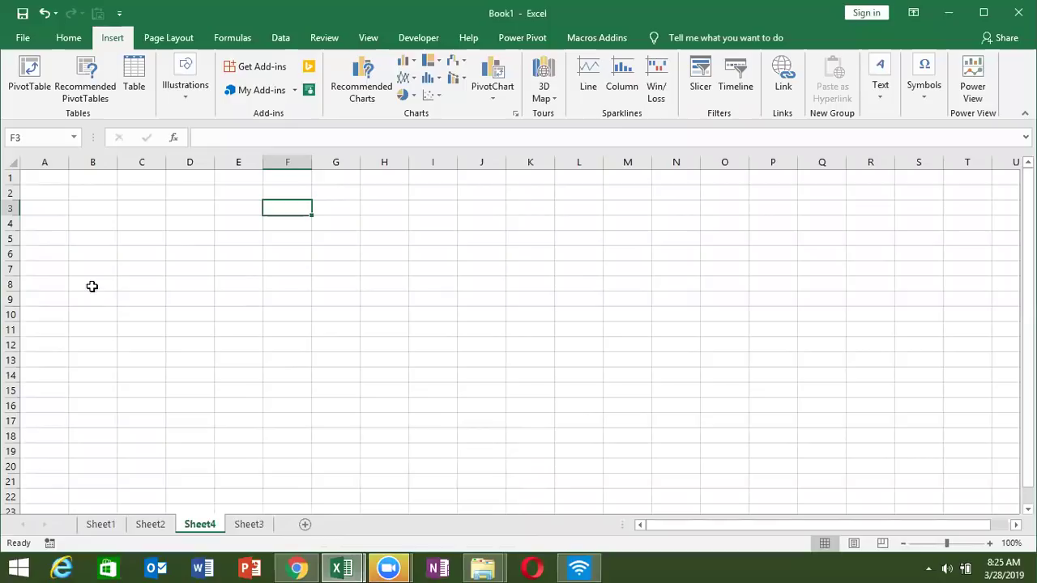
Step: Enter 3/28 in cell B2 so it stores 3/28/2019 and displays 28-Mar
{"action": "left_click", "coordinate": [77, 267]}
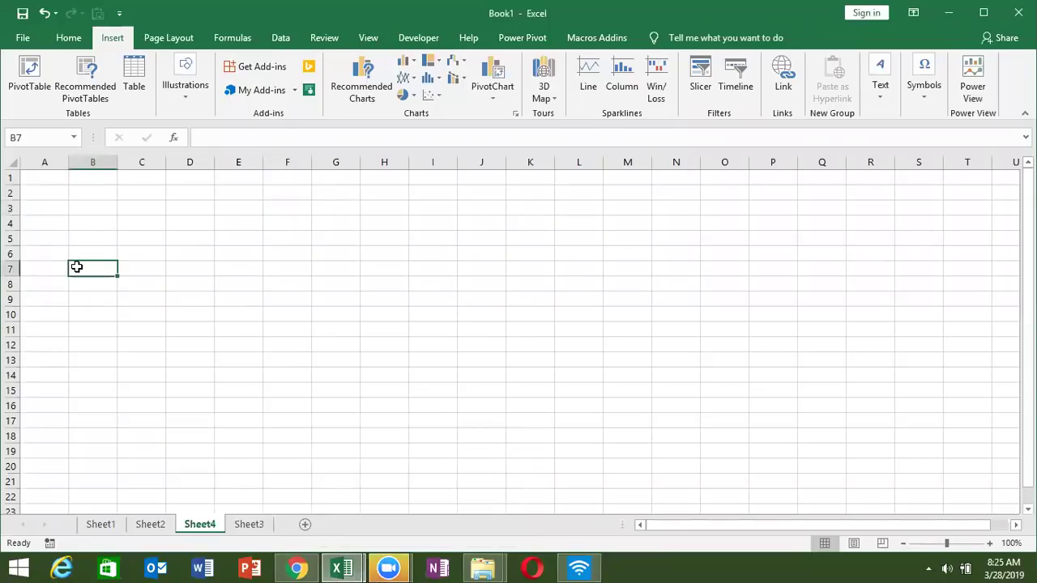
{"action": "left_click", "coordinate": [74, 195]}
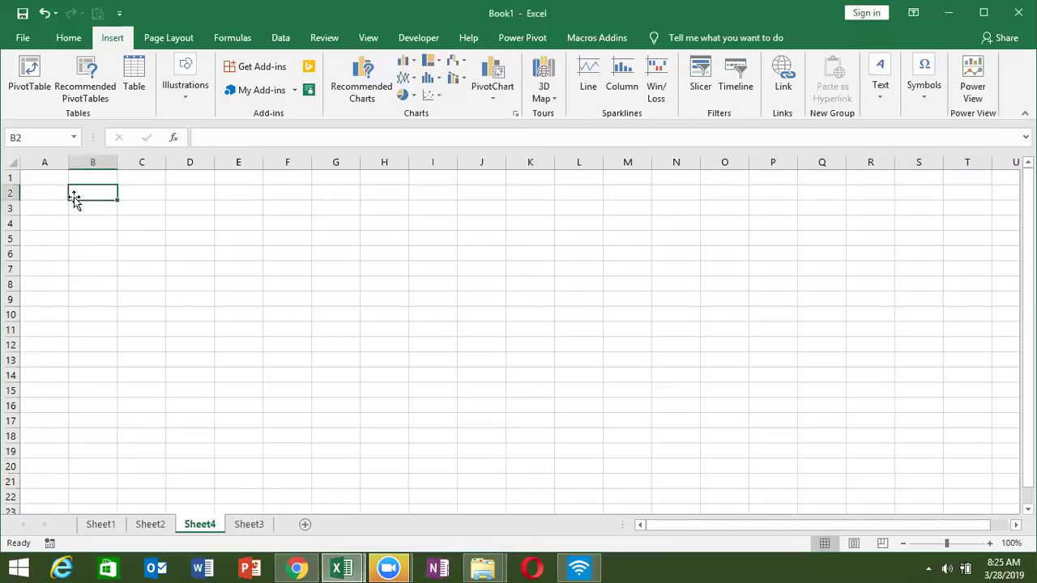
{"action": "key", "text": "Left"}
{"action": "key", "text": "Right"}
{"action": "type", "text": "3/28"}
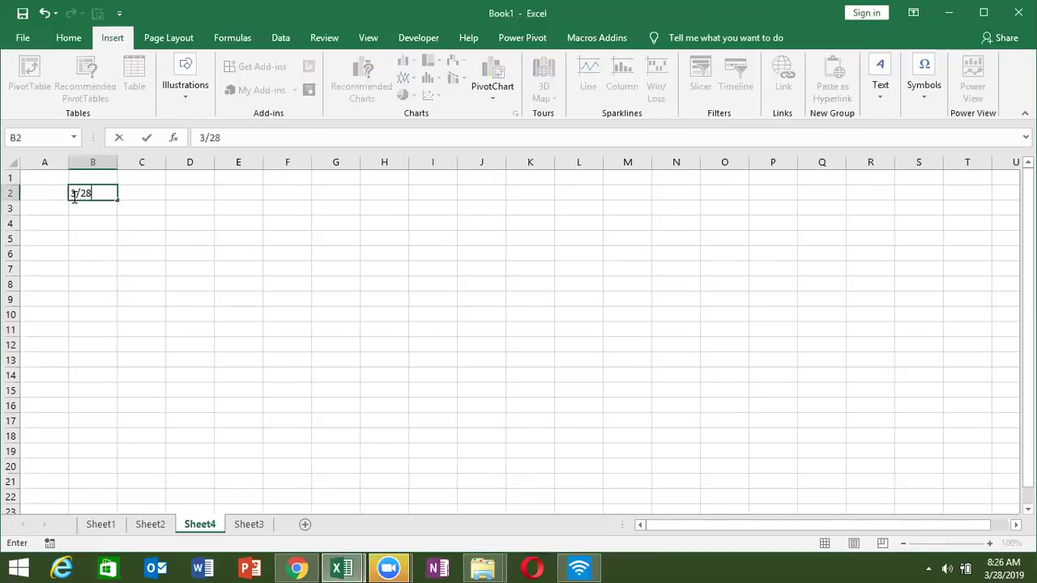
{"action": "key", "text": "Return"}
{"action": "left_click", "coordinate": [74, 197]}
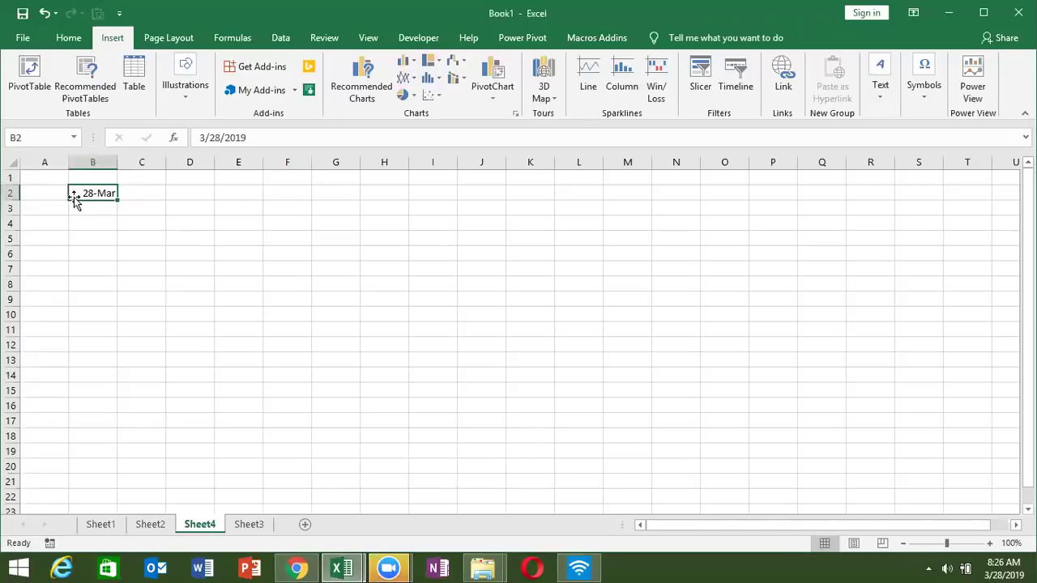
{"action": "key", "text": "Right"}
{"action": "key", "text": "Right"}
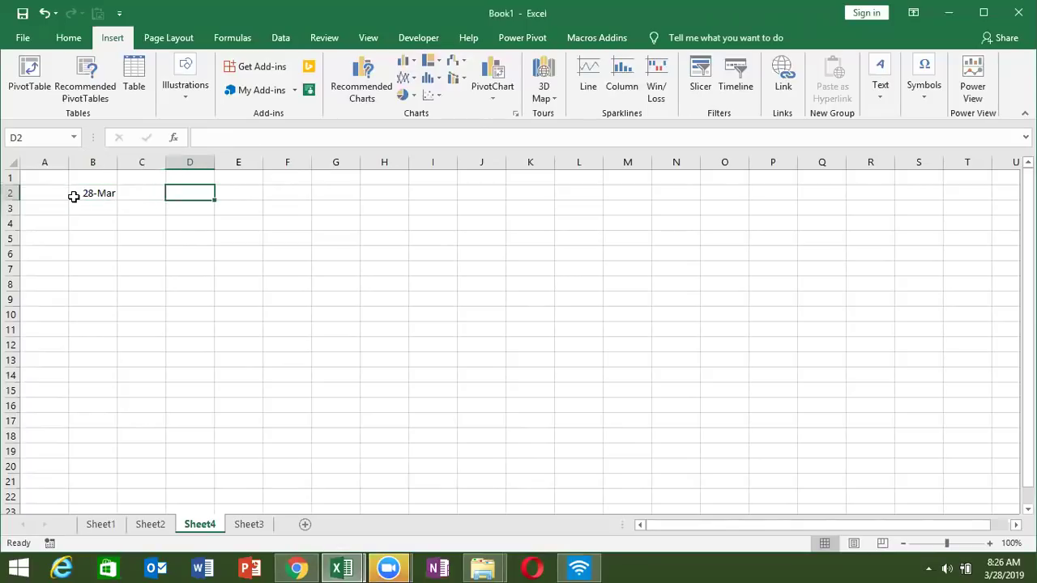
Step: Type 28.03.2019 in D2 and fill it down through D8
{"action": "type", "text": "28.03.2019"}
{"action": "key", "text": "Return"}
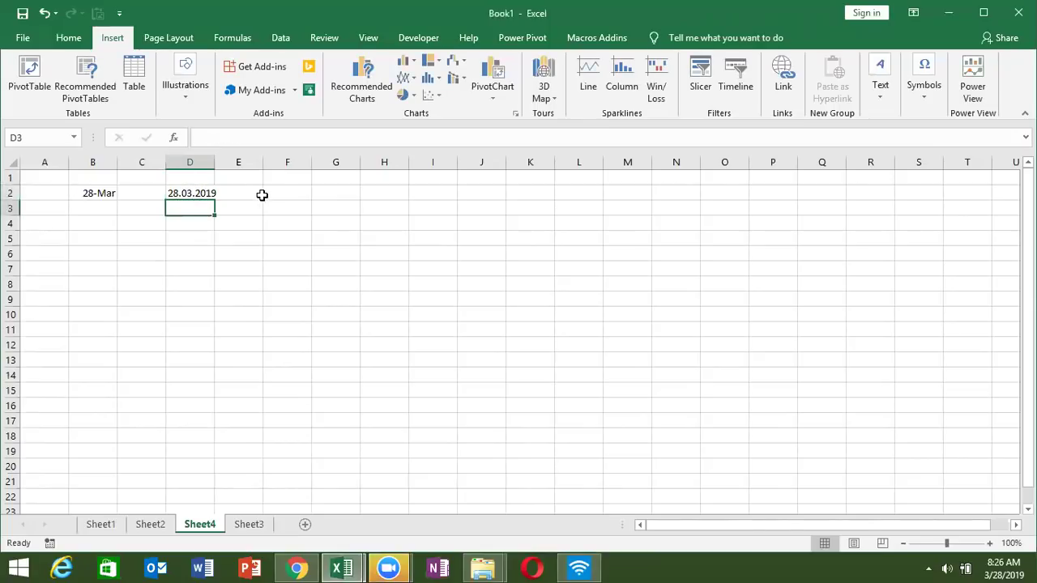
{"action": "left_click", "coordinate": [200, 193]}
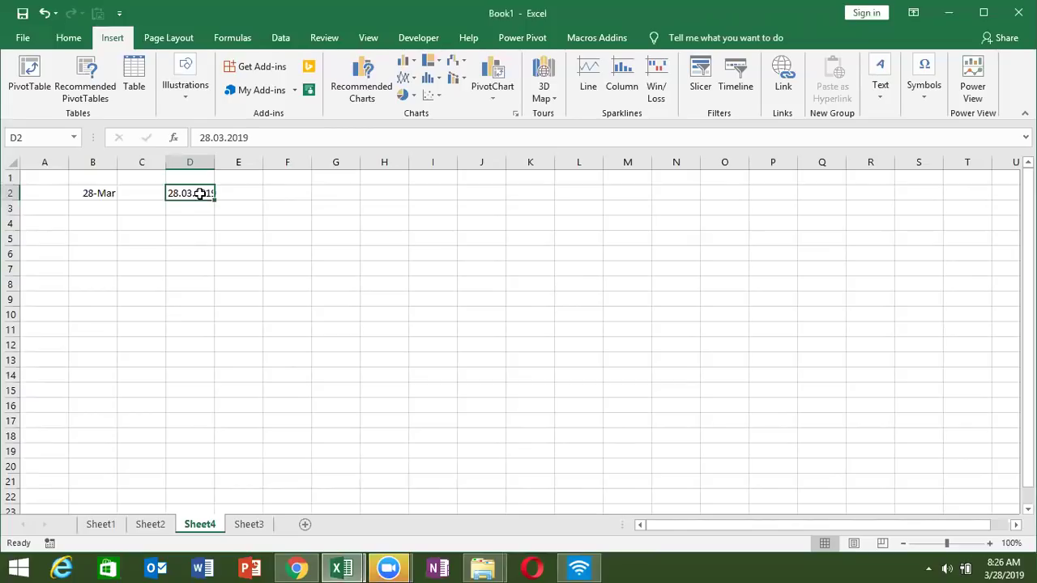
{"action": "left_click_drag", "start_coordinate": [200, 193], "coordinate": [202, 277]}
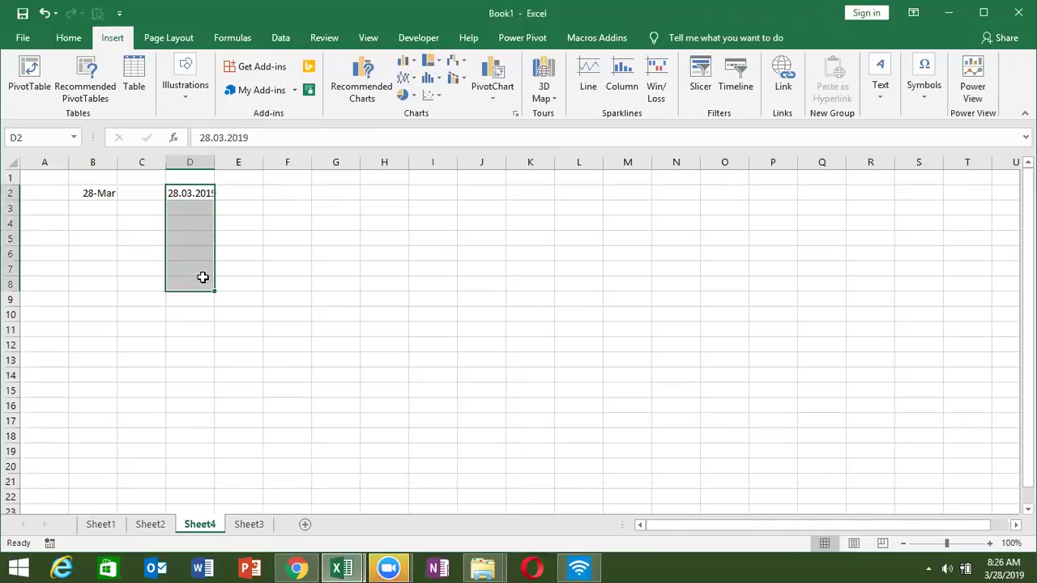
{"action": "key", "text": "ctrl+d"}
Step: Launch the Convert Text to Columns Wizard for D2:D8 from the Data ribbon
{"action": "left_click", "coordinate": [433, 39]}
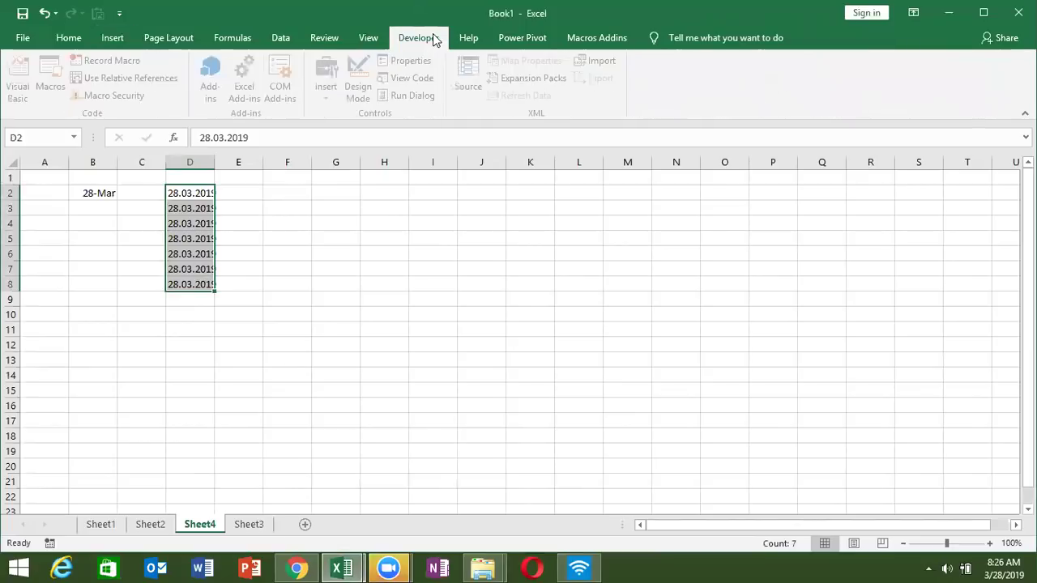
{"action": "left_click", "coordinate": [282, 39]}
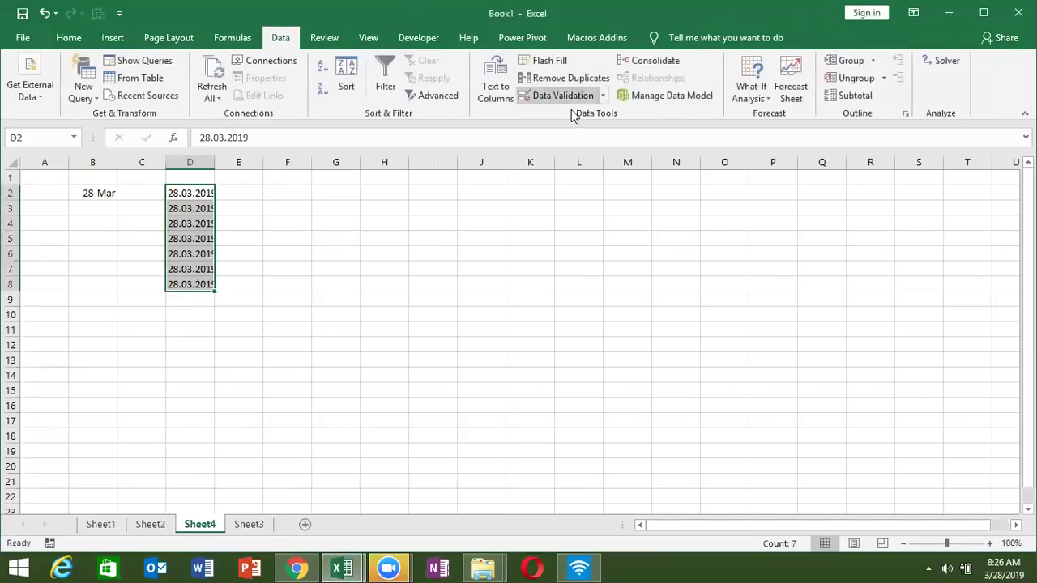
{"action": "left_click", "coordinate": [502, 96]}
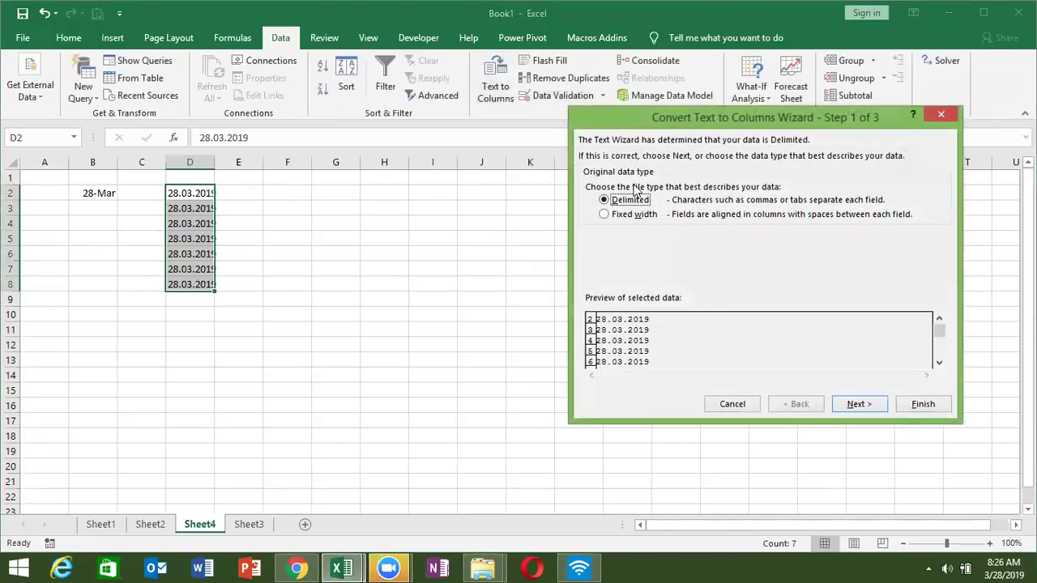
Step: Convert the D2:D8 text into real dates using DMY order, giving 3/28/2019
{"action": "left_click", "coordinate": [879, 407]}
{"action": "left_click", "coordinate": [881, 408]}
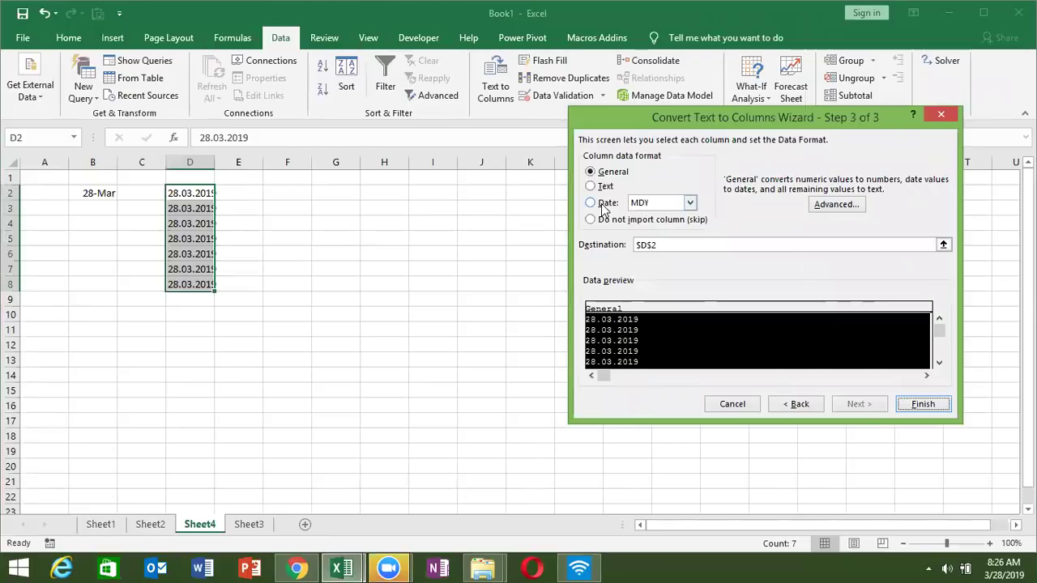
{"action": "left_click", "coordinate": [640, 204]}
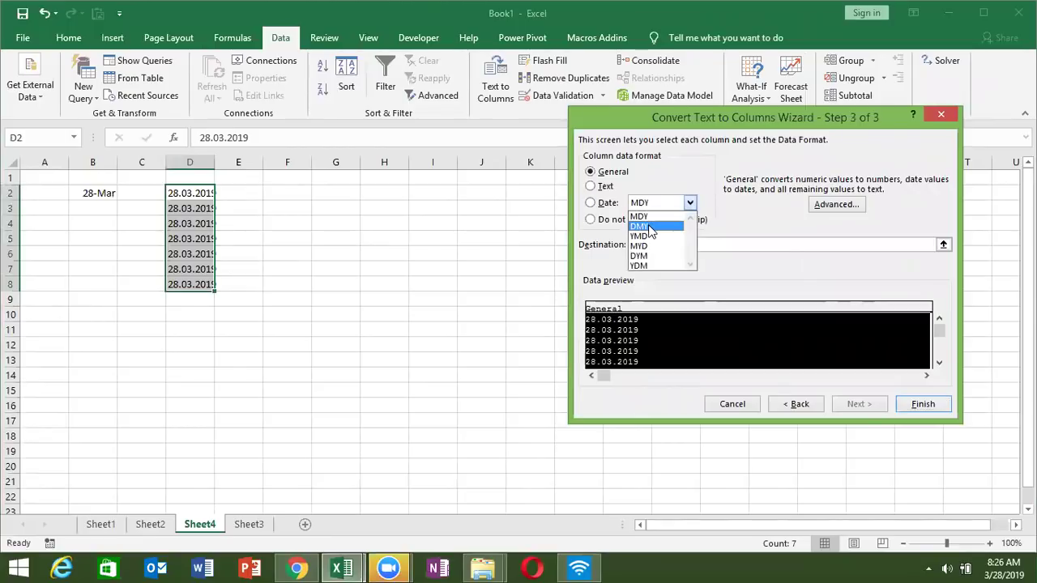
{"action": "left_click", "coordinate": [650, 226]}
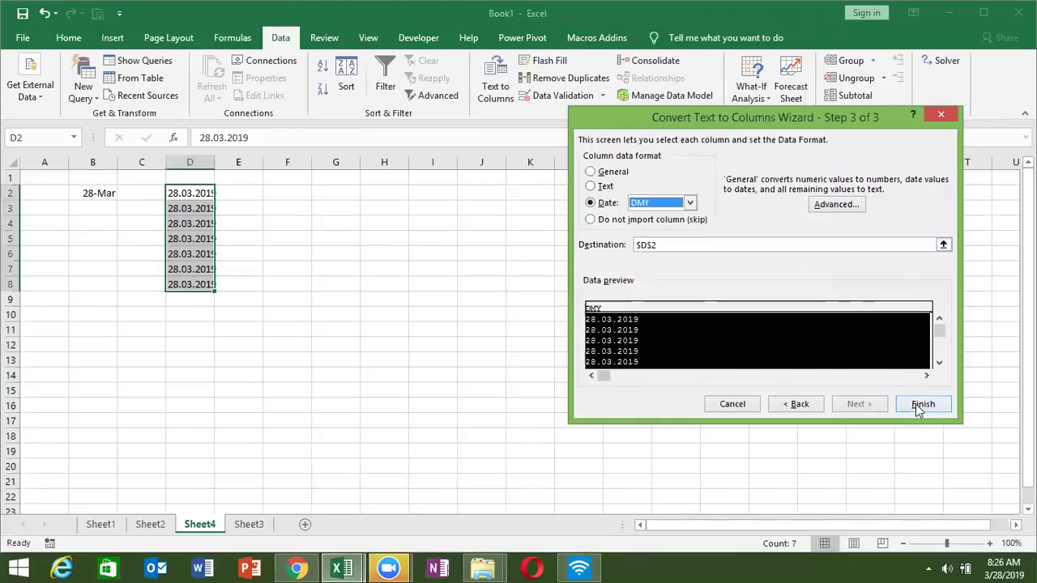
{"action": "left_click", "coordinate": [916, 403]}
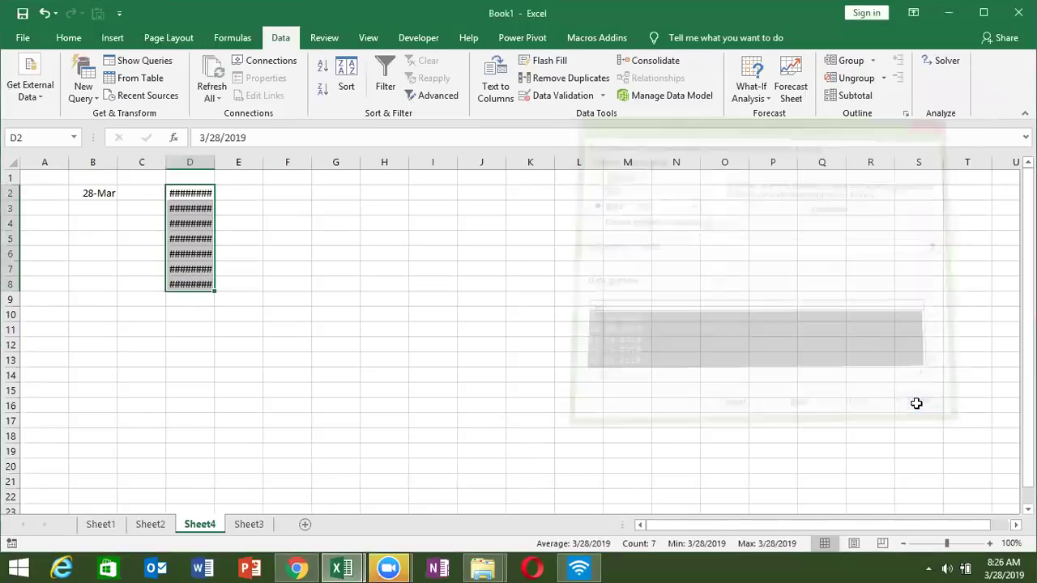
Step: Autofit column D to the dates, then clear D2:D8
{"action": "double_click", "coordinate": [215, 163]}
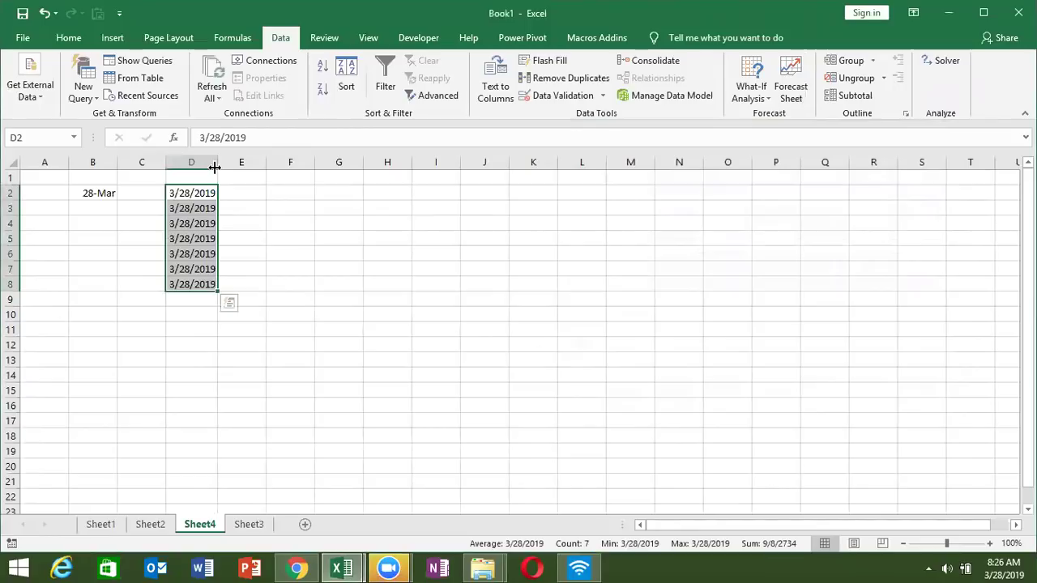
{"action": "key", "text": "Delete"}
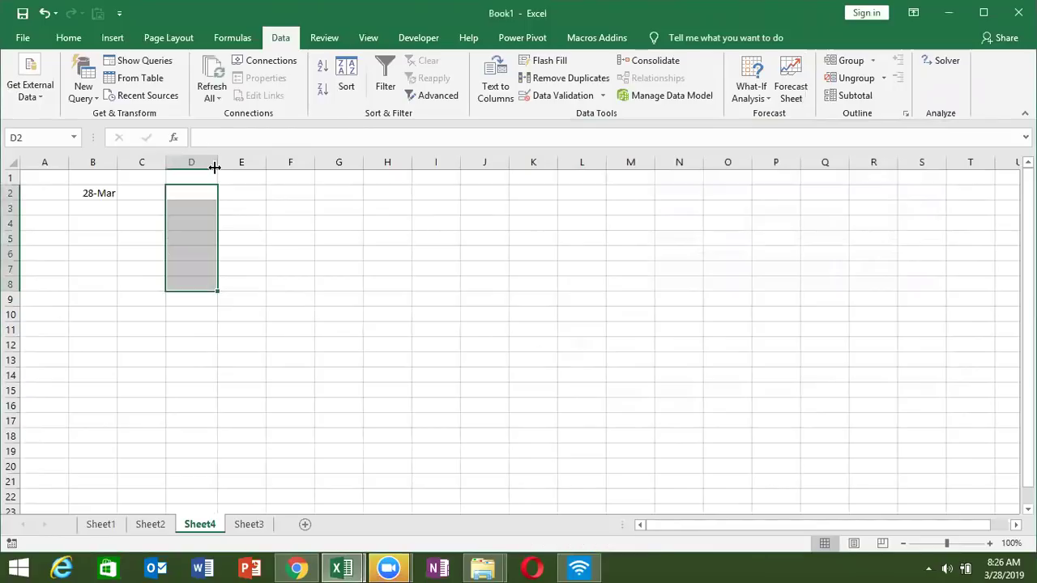
{"action": "key", "text": "Down"}
{"action": "key", "text": "Left"}
{"action": "key", "text": "Left"}
{"action": "key", "text": "Up"}
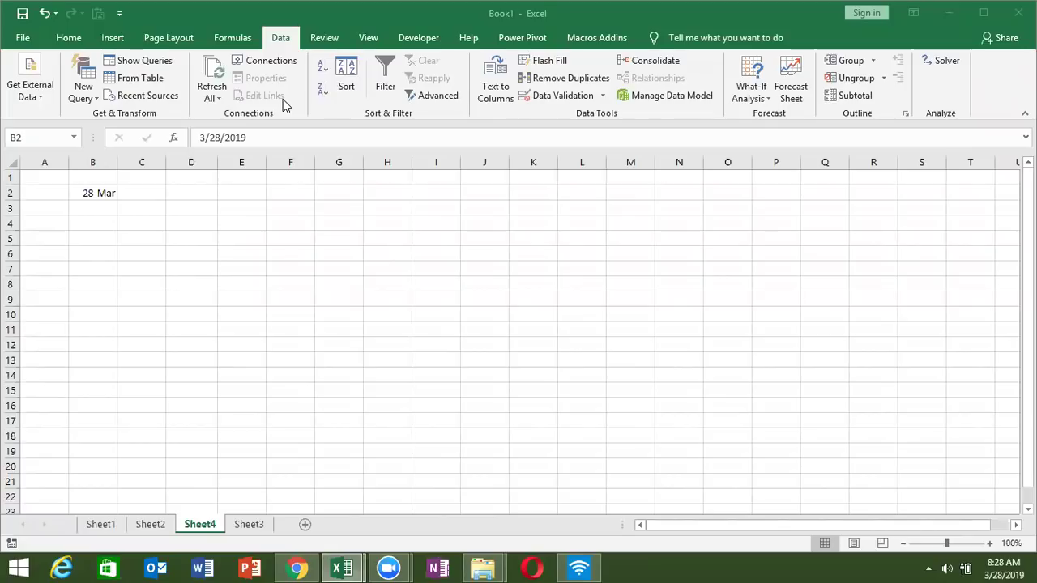
Step: Enter =DAY(B2) in C2 to extract the day, 28
{"action": "left_click", "coordinate": [127, 194]}
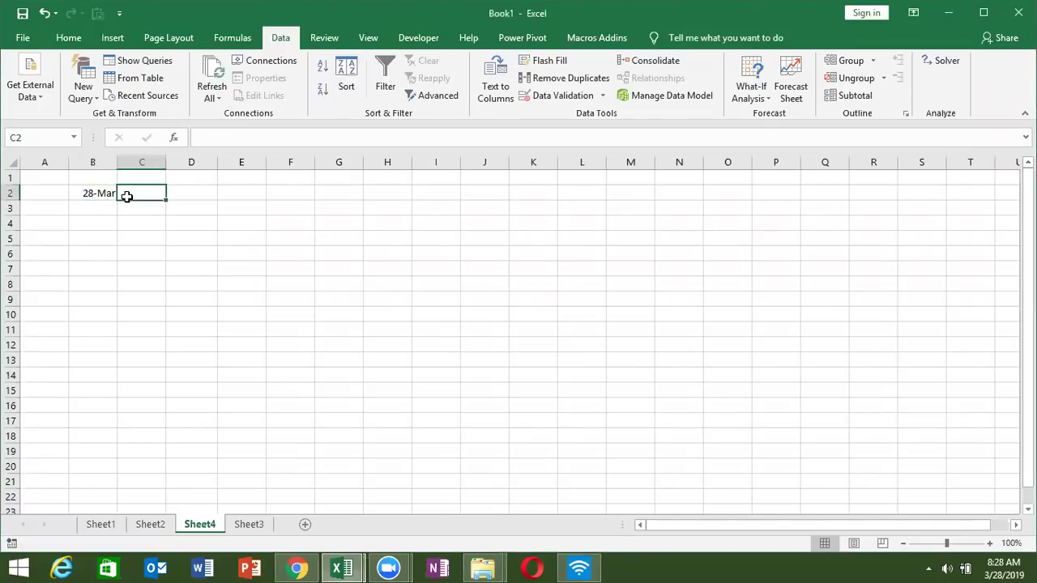
{"action": "type", "text": "=day"}
{"action": "key", "text": "Tab"}
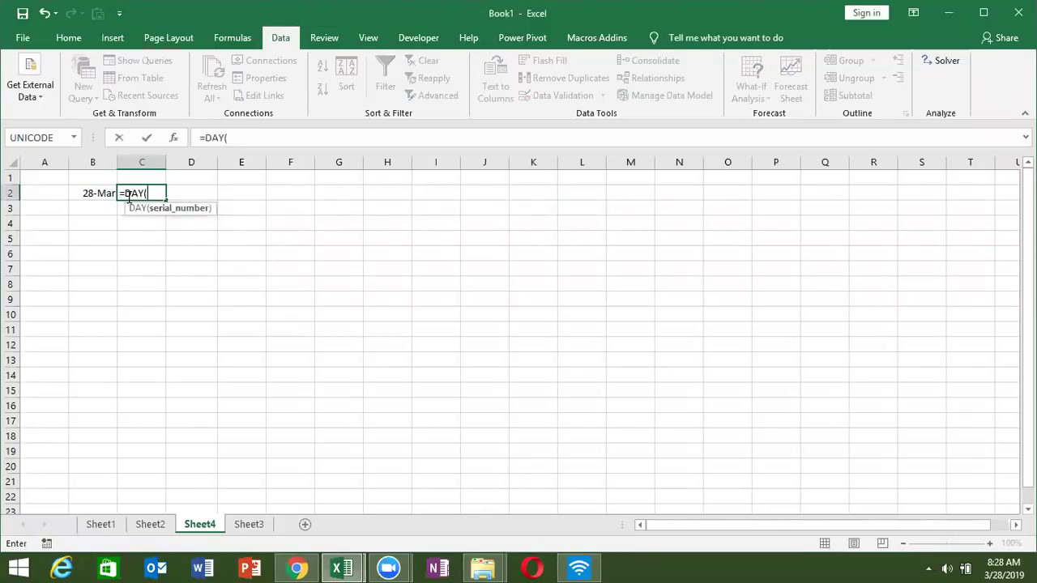
{"action": "left_click", "coordinate": [102, 193]}
{"action": "key", "text": "Return"}
{"action": "key", "text": "Up"}
{"action": "key", "text": "Right"}
Step: Enter =MONTH(B2) in D2 and show it as the plain number 3
{"action": "type", "text": "=month"}
{"action": "key", "text": "Tab"}
{"action": "key", "text": "Left"}
{"action": "key", "text": "Left"}
{"action": "key", "text": "Return"}
{"action": "key", "text": "Up"}
{"action": "key", "text": "Right"}
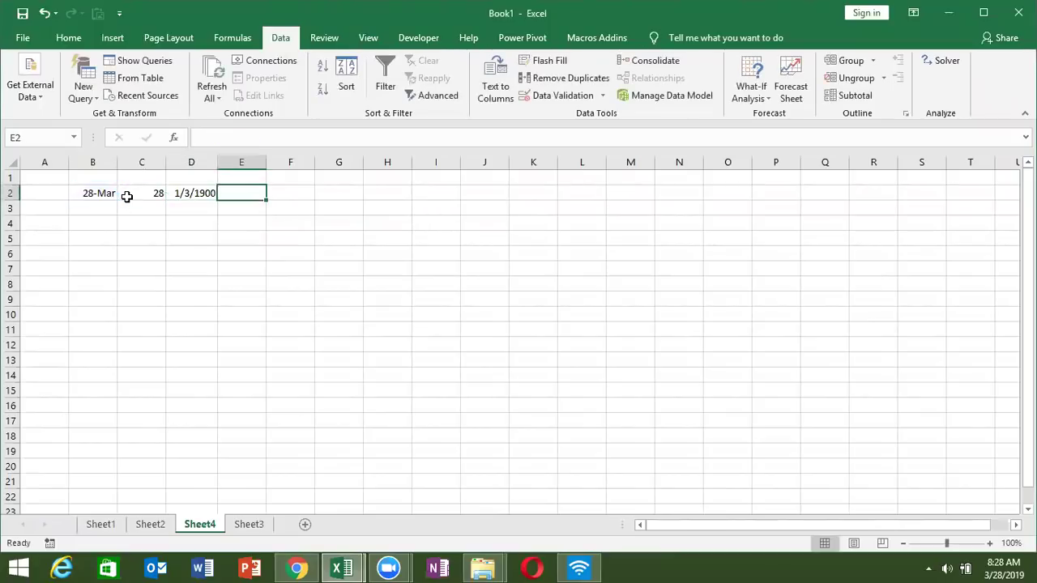
{"action": "key", "text": "Left"}
{"action": "key", "text": "ctrl+shift+grave"}
Step: Enter =YEAR(B2) in E2 to get 2019
{"action": "type", "text": "=year"}
{"action": "key", "text": "Tab"}
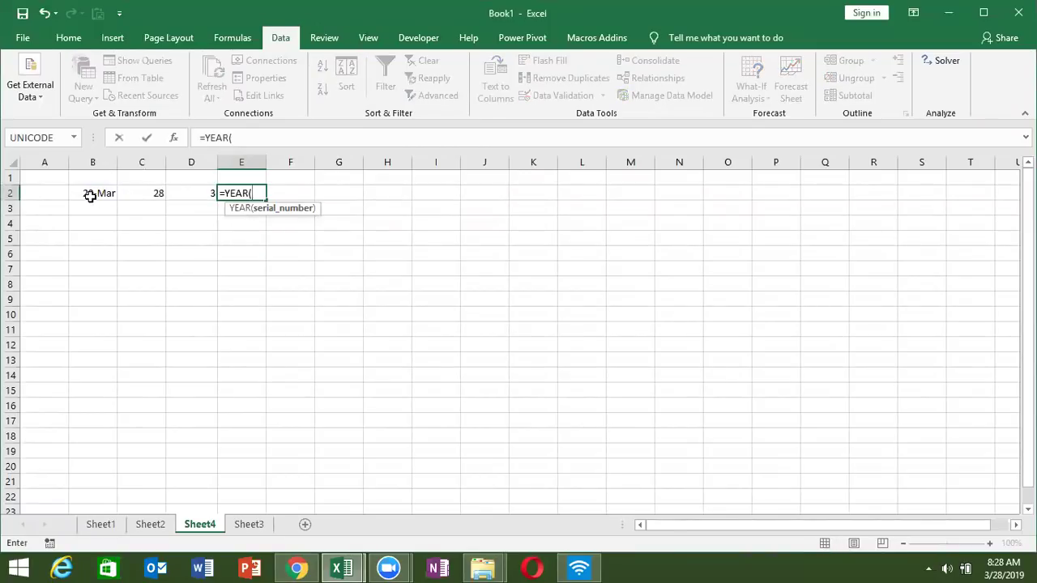
{"action": "left_click", "coordinate": [90, 196]}
{"action": "key", "text": "Return"}
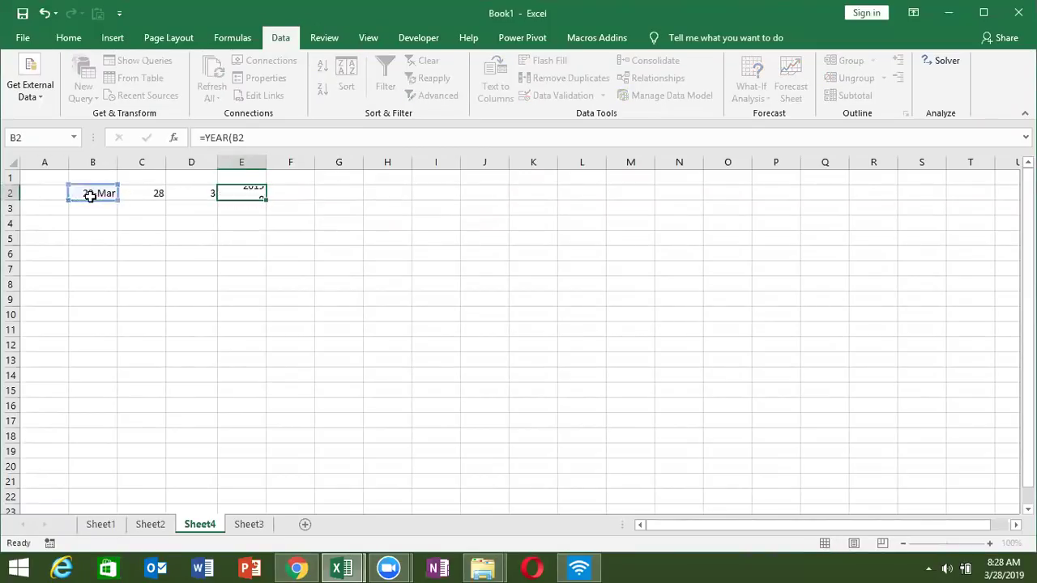
{"action": "key", "text": "Up"}
Step: Enter =DATE(E2,D2,C2) in F2, rebuilding the date 3/28/2019
{"action": "key", "text": "Right"}
{"action": "type", "text": "="}
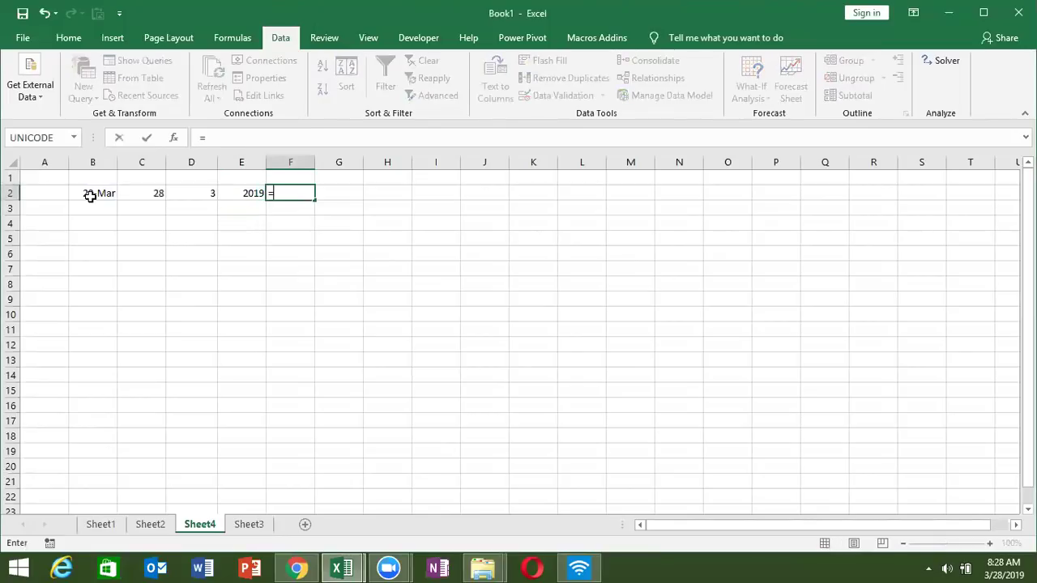
{"action": "type", "text": "date"}
{"action": "key", "text": "Tab"}
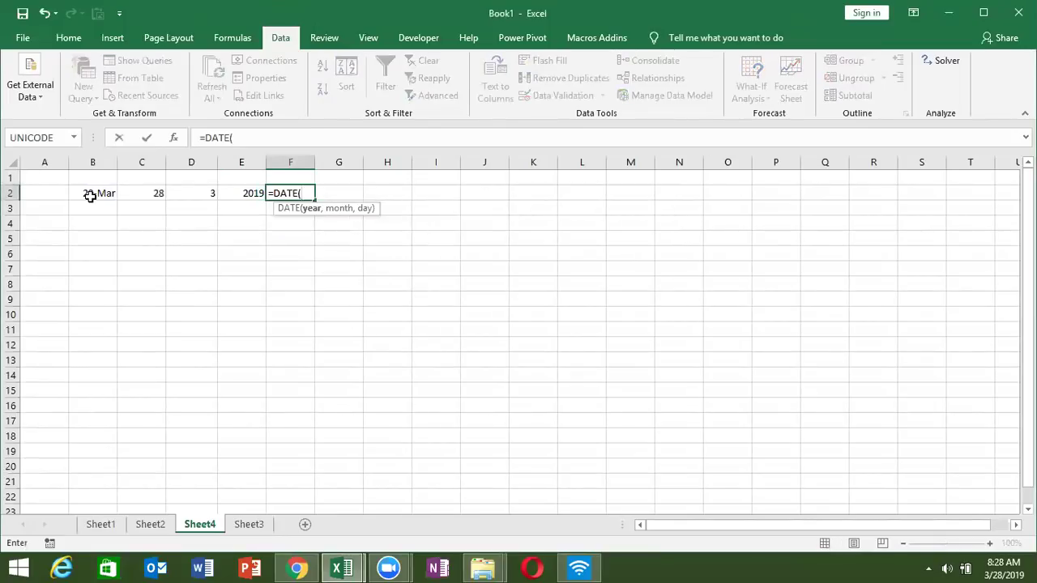
{"action": "key", "text": "Left"}
{"action": "type", "text": ","}
{"action": "key", "text": "Left"}
{"action": "key", "text": "Left"}
{"action": "type", "text": ","}
{"action": "key", "text": "Left"}
{"action": "key", "text": "Left"}
{"action": "key", "text": "Left"}
{"action": "key", "text": "Return"}
{"action": "key", "text": "Left"}
{"action": "key", "text": "Left"}
{"action": "key", "text": "Left"}
{"action": "key", "text": "Left"}
{"action": "key", "text": "Down"}
Step: Enter =DATE(2019,3,28) in B4 so it shows 3/28/2019
{"action": "type", "text": "="}
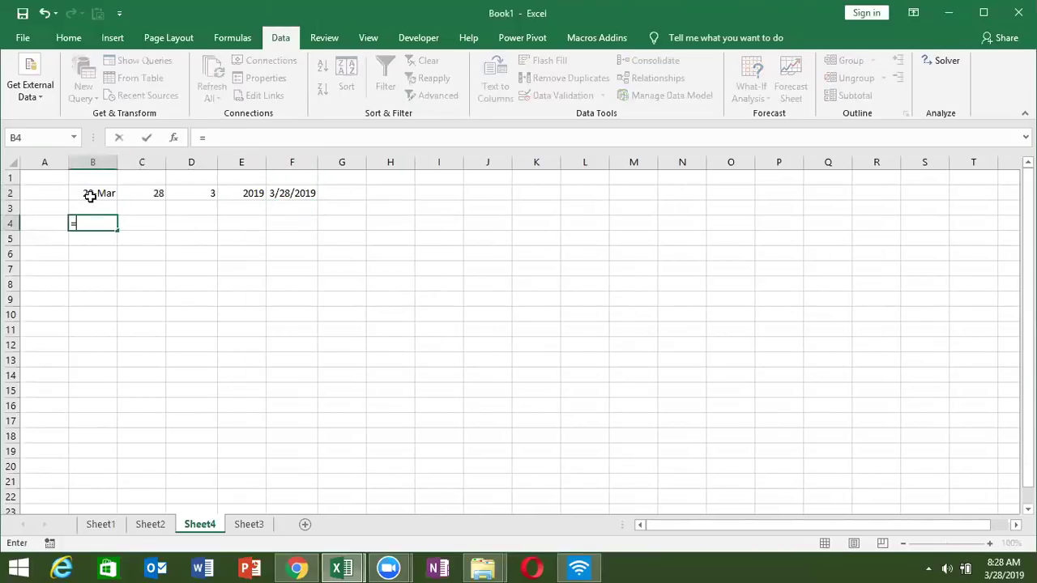
{"action": "type", "text": "date"}
{"action": "key", "text": "Tab"}
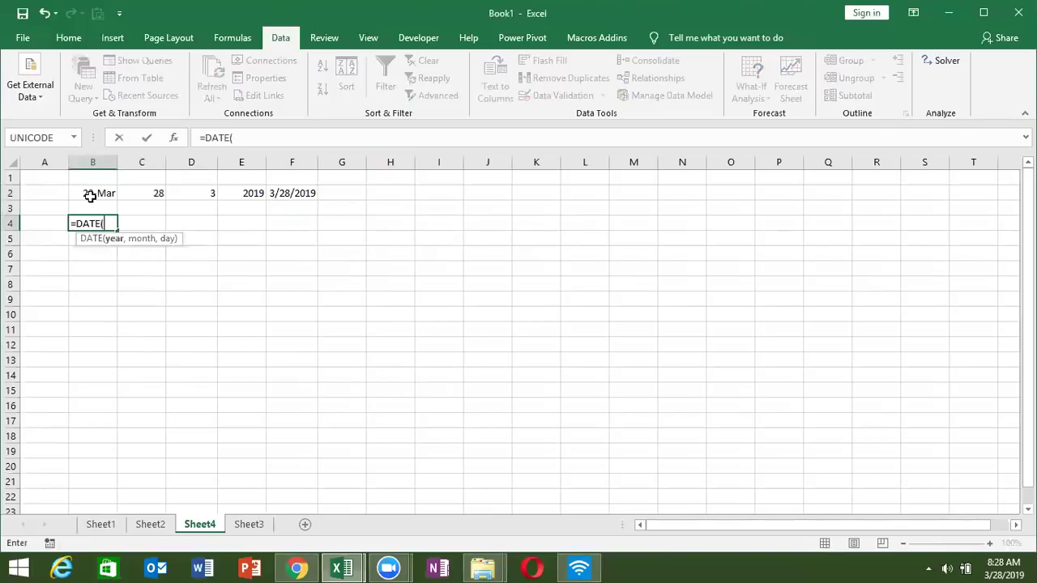
{"action": "type", "text": "2019"}
{"action": "type", "text": ",3,28"}
{"action": "key", "text": "Return"}
{"action": "key", "text": "Up"}
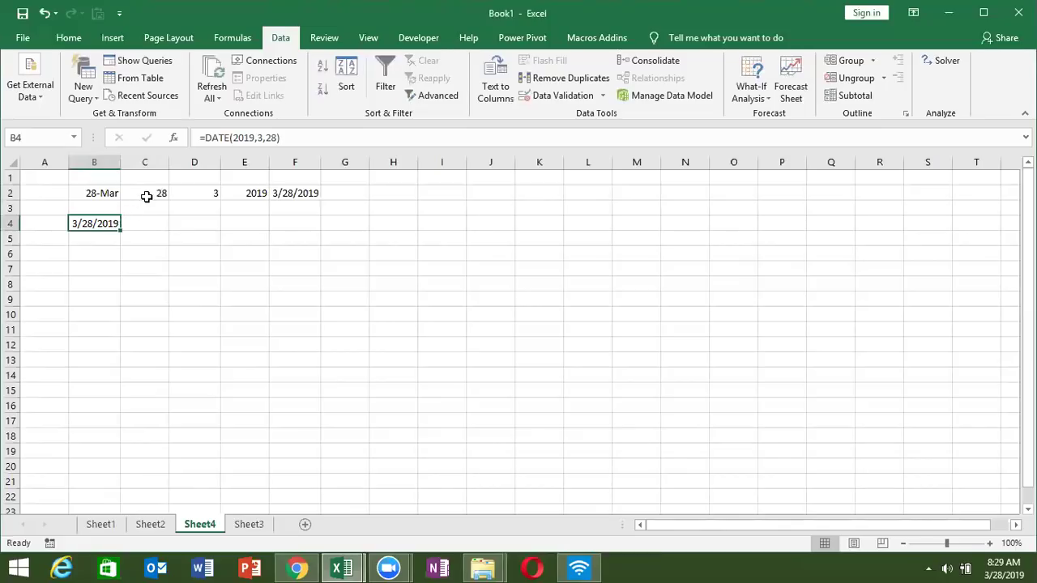
{"action": "left_click", "coordinate": [148, 195]}
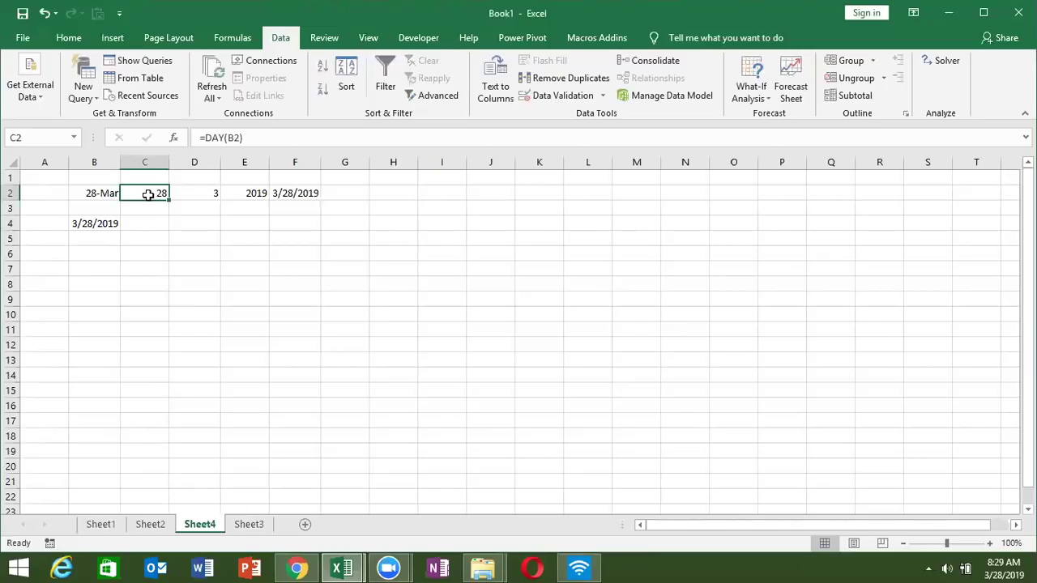
Step: Step through C2, D2, E2, F2 and B4 to display each formula
{"action": "key", "text": "Right"}
{"action": "key", "text": "Right"}
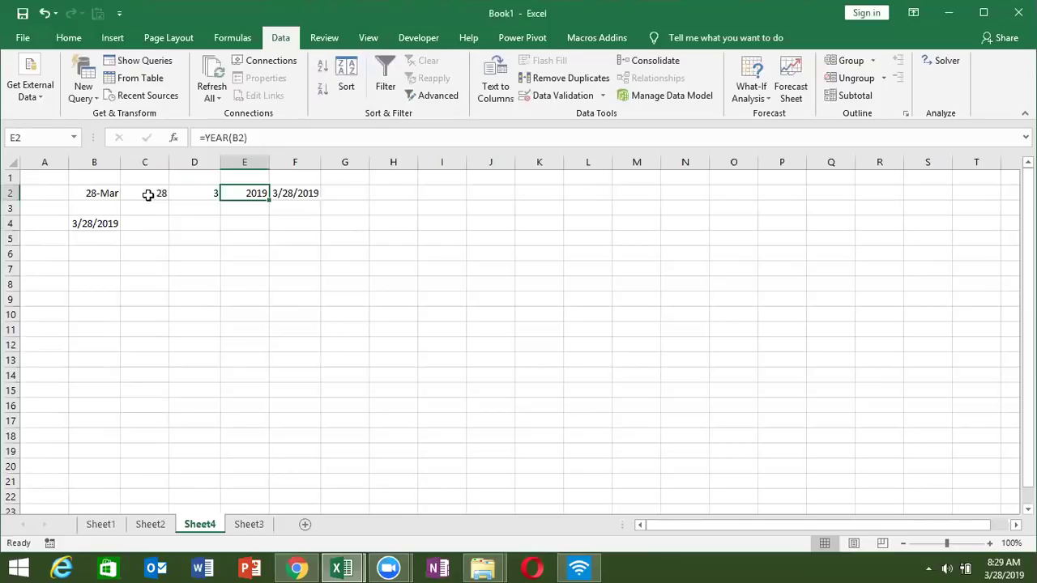
{"action": "left_click", "coordinate": [118, 192]}
{"action": "left_click", "coordinate": [142, 192]}
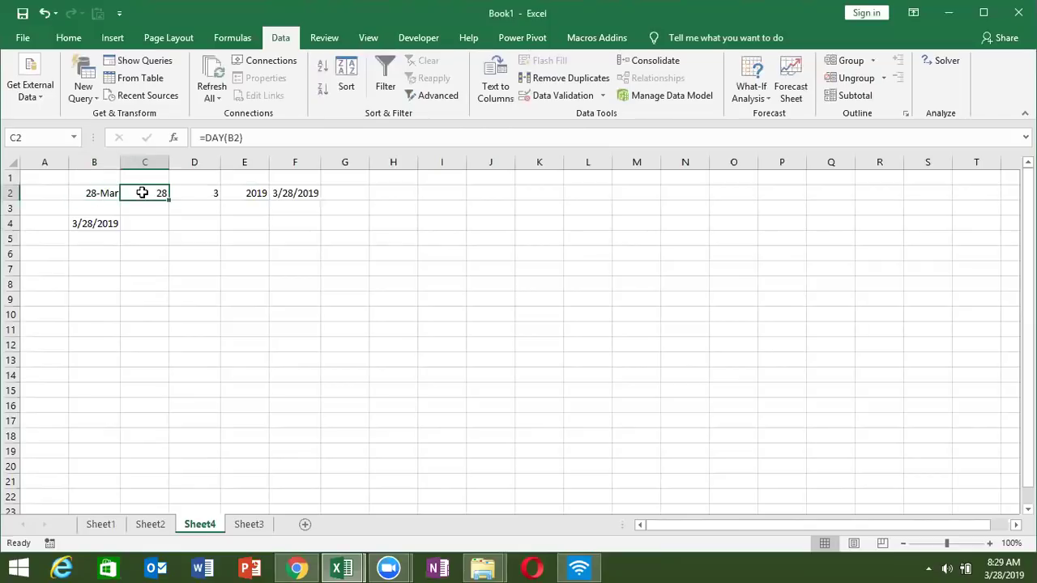
{"action": "key", "text": "Right"}
{"action": "key", "text": "Right"}
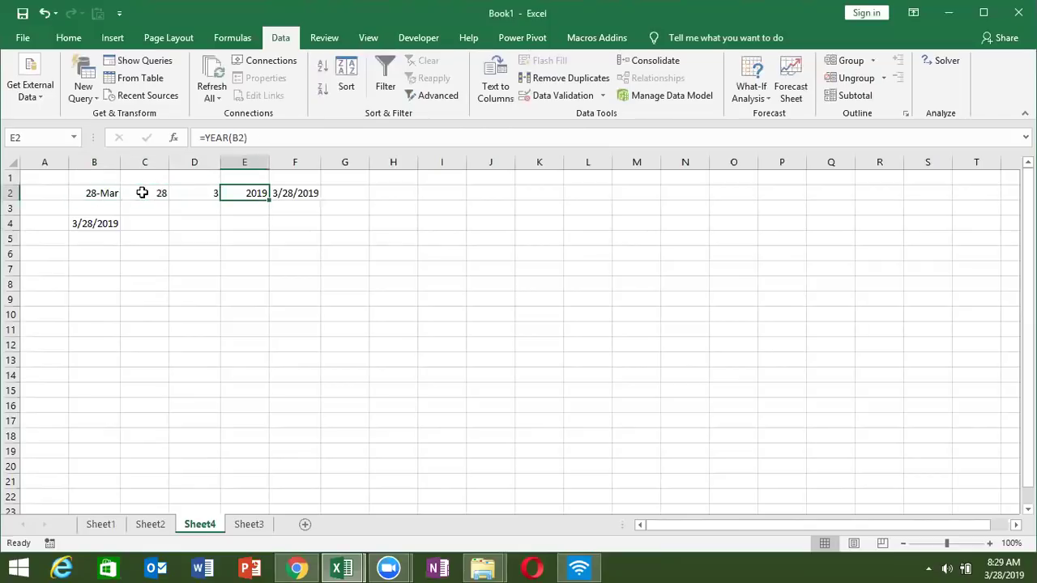
{"action": "key", "text": "Right"}
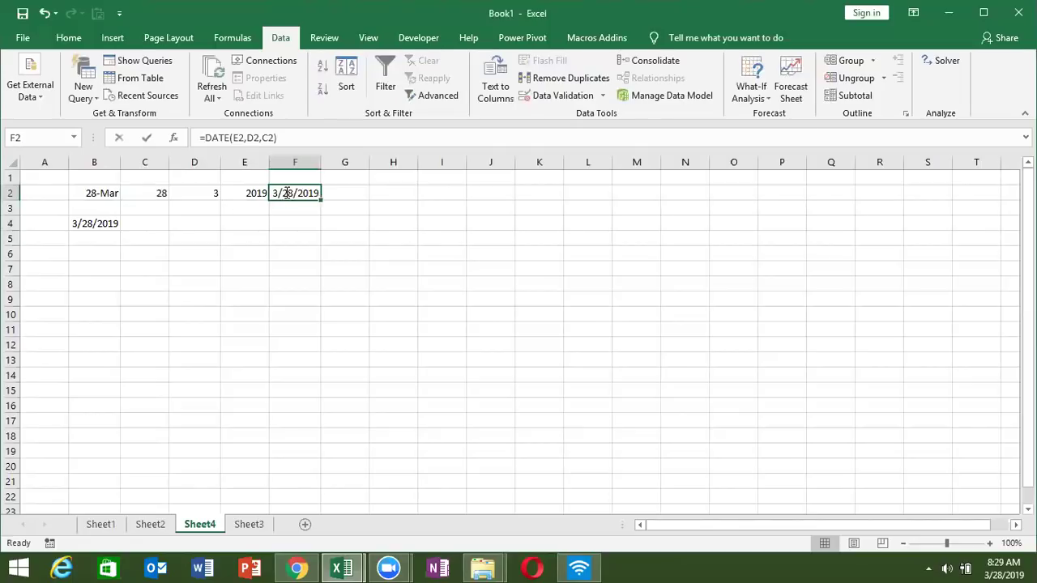
{"action": "double_click", "coordinate": [287, 192]}
{"action": "key", "text": "Escape"}
{"action": "key", "text": "Down"}
{"action": "key", "text": "Down"}
{"action": "key", "text": "Left"}
{"action": "key", "text": "Left"}
{"action": "key", "text": "Left"}
{"action": "key", "text": "Left"}
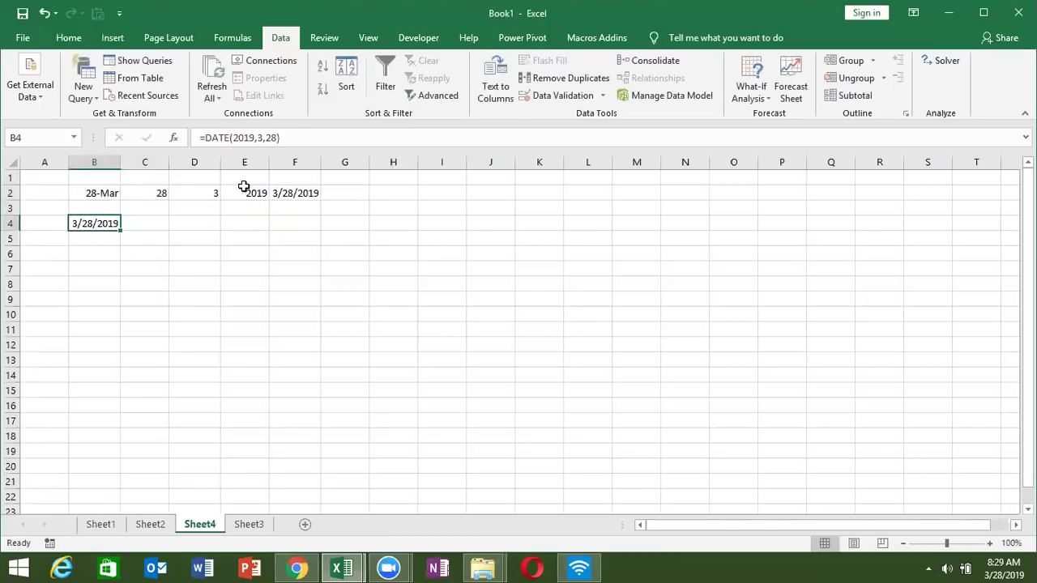
Step: Open the DAY, MONTH, YEAR and DATE formulas in C2:F2 to show their references, unchanged
{"action": "double_click", "coordinate": [153, 191]}
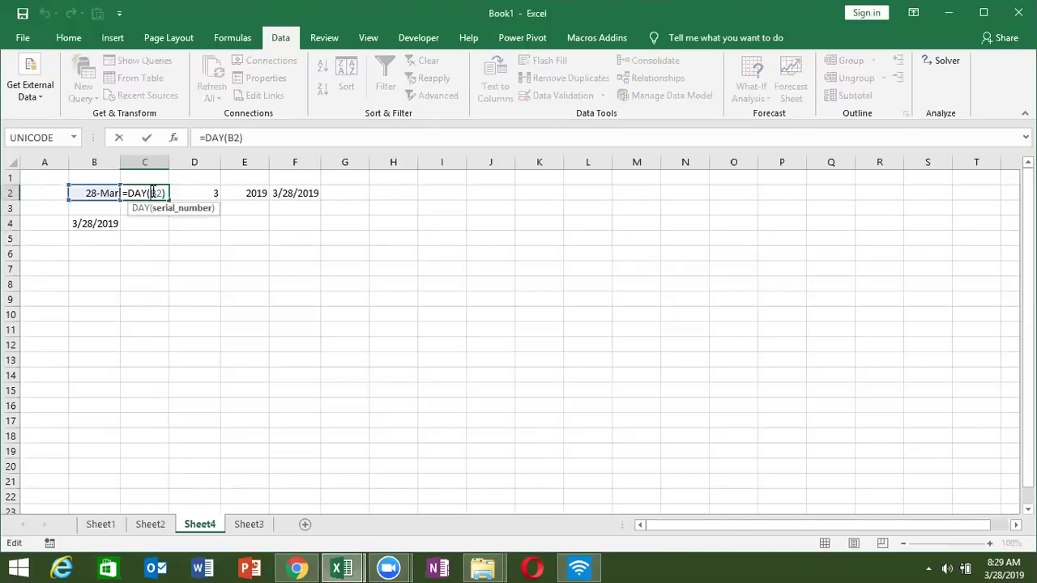
{"action": "key", "text": "Escape"}
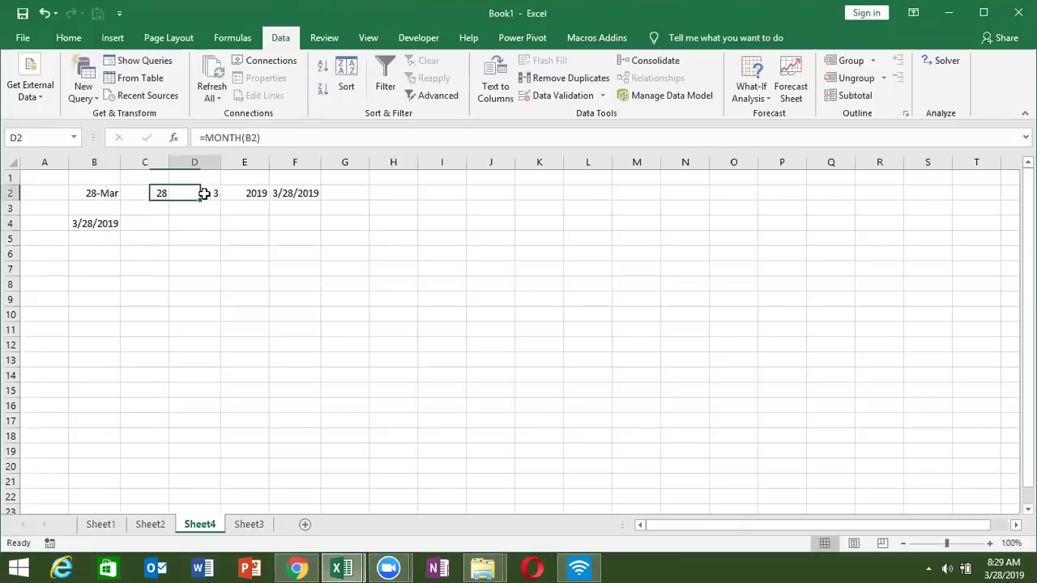
{"action": "double_click", "coordinate": [204, 193]}
{"action": "key", "text": "Escape"}
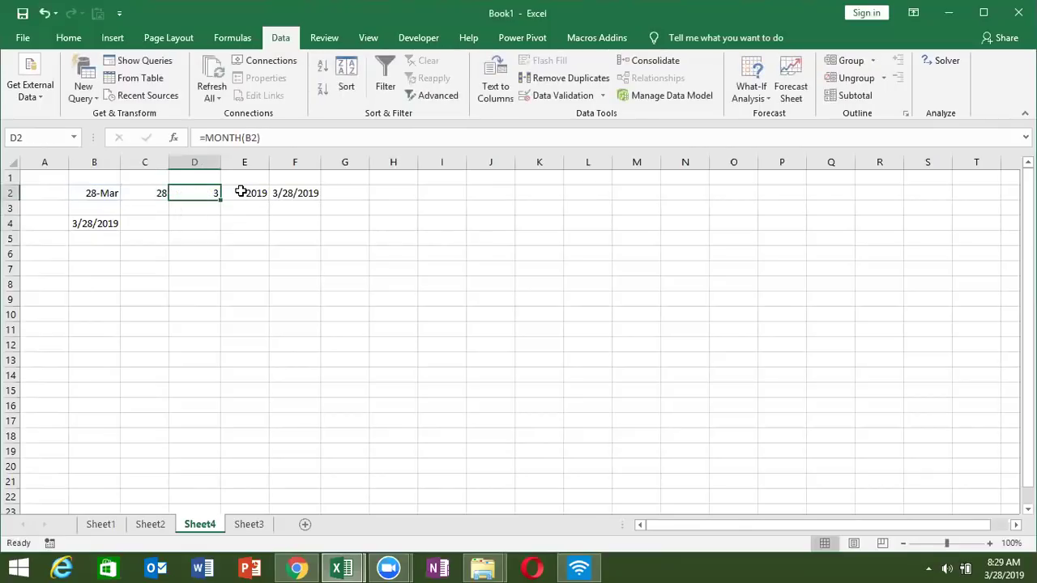
{"action": "double_click", "coordinate": [241, 192]}
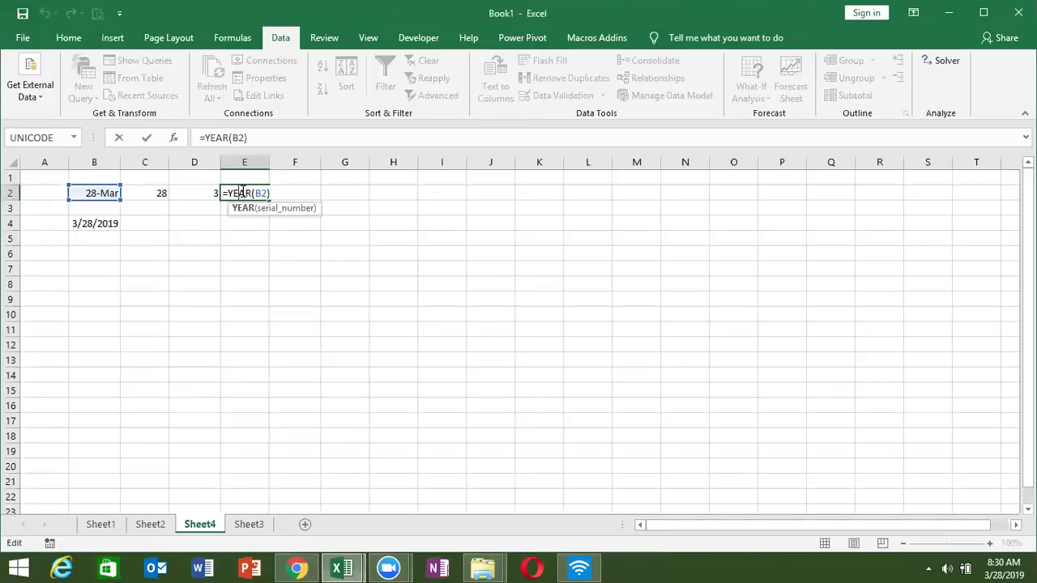
{"action": "key", "text": "Return"}
{"action": "left_click", "coordinate": [300, 193]}
{"action": "double_click", "coordinate": [300, 193]}
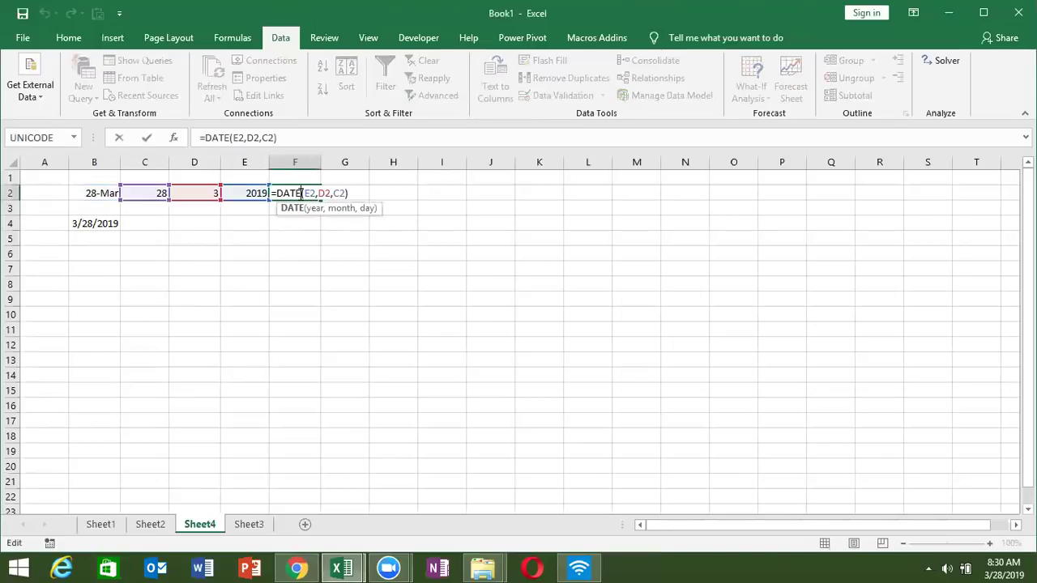
{"action": "key", "text": "ctrl+Return"}
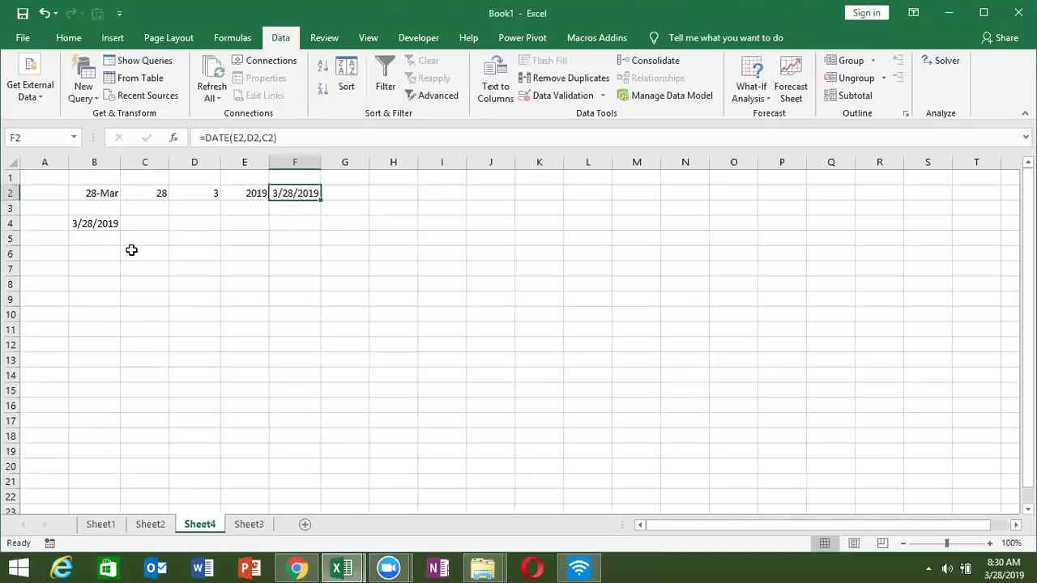
Step: Start a TODAY formula in cell C6 with =tod
{"action": "left_click", "coordinate": [131, 250]}
{"action": "type", "text": "=tod"}
{"action": "key", "text": "Tab"}
Step: Complete =TODAY() in C6 so it shows today's date
{"action": "type", "text": ")"}
{"action": "key", "text": "Return"}
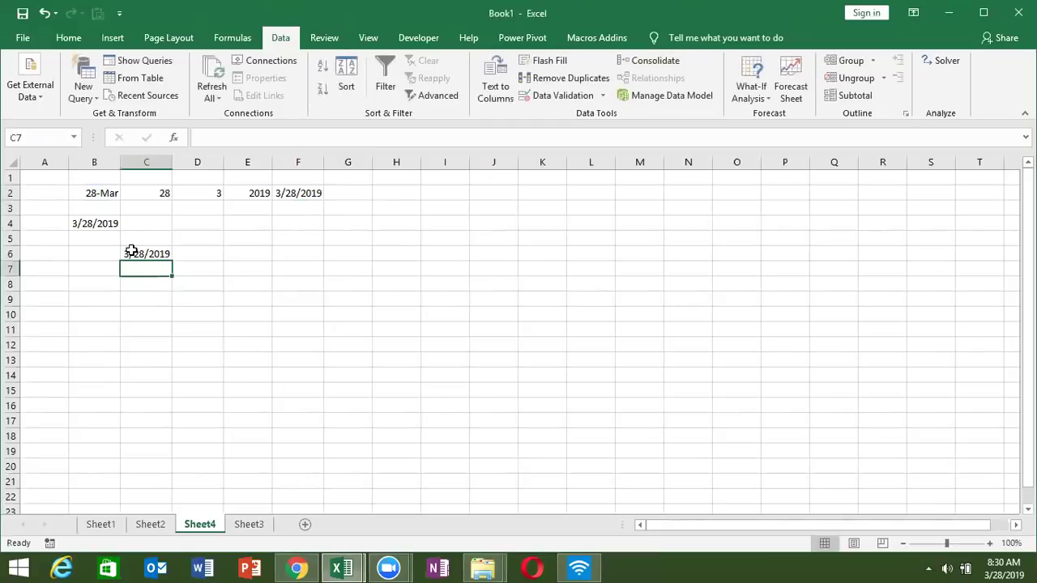
{"action": "left_click", "coordinate": [130, 251]}
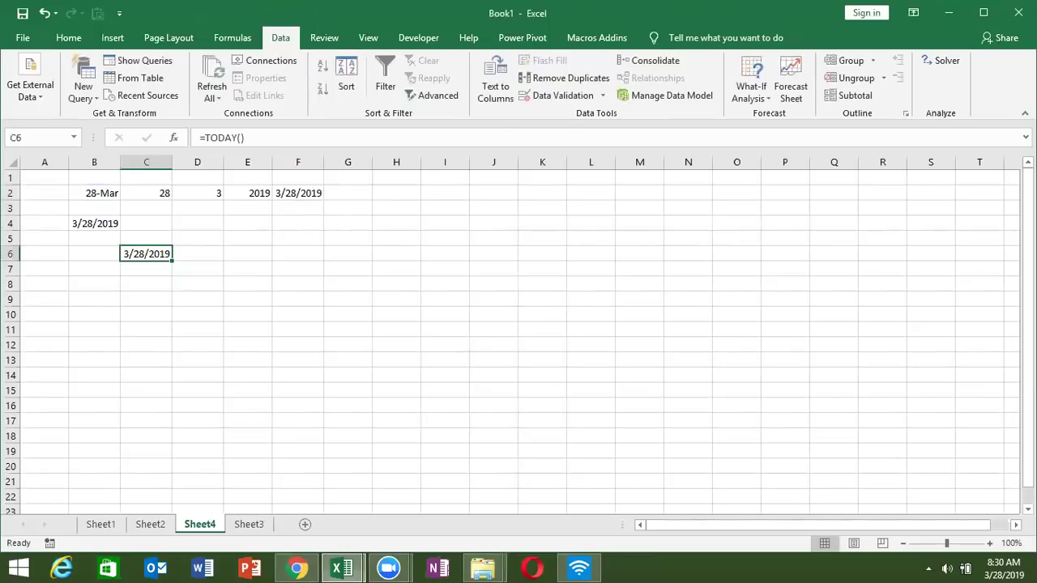
{"action": "mouse_move", "coordinate": [1002, 579]}
{"action": "mouse_move", "coordinate": [1036, 582]}
{"action": "left_click", "coordinate": [182, 257]}
{"action": "type", "text": "="}
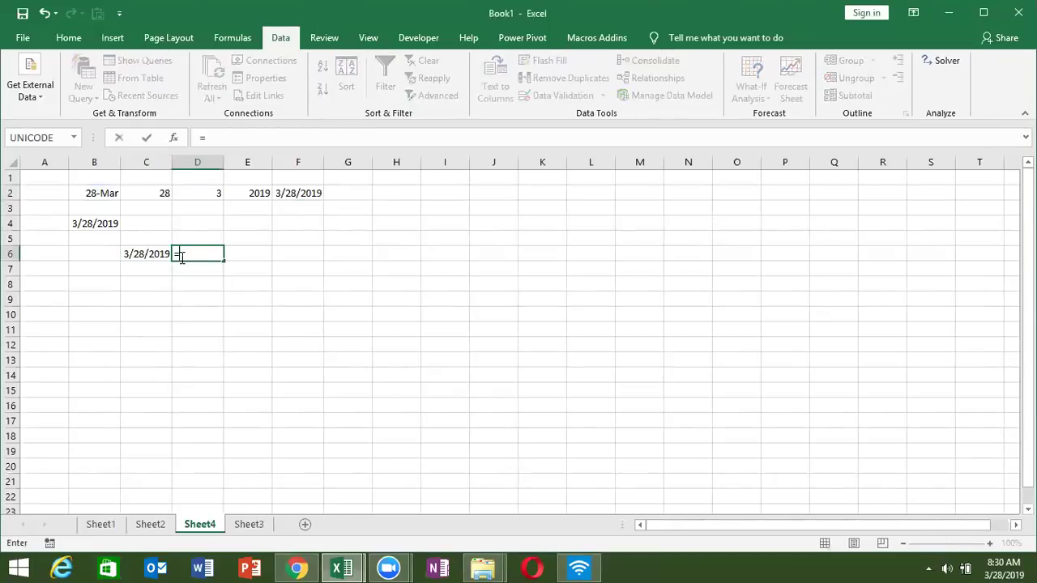
{"action": "key", "text": "Escape"}
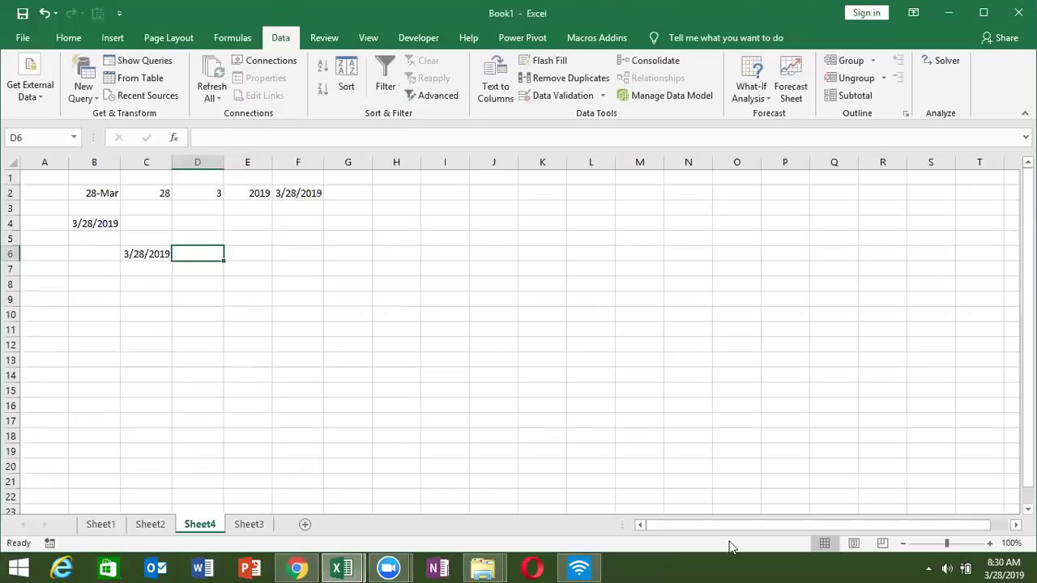
{"action": "left_click", "coordinate": [138, 256]}
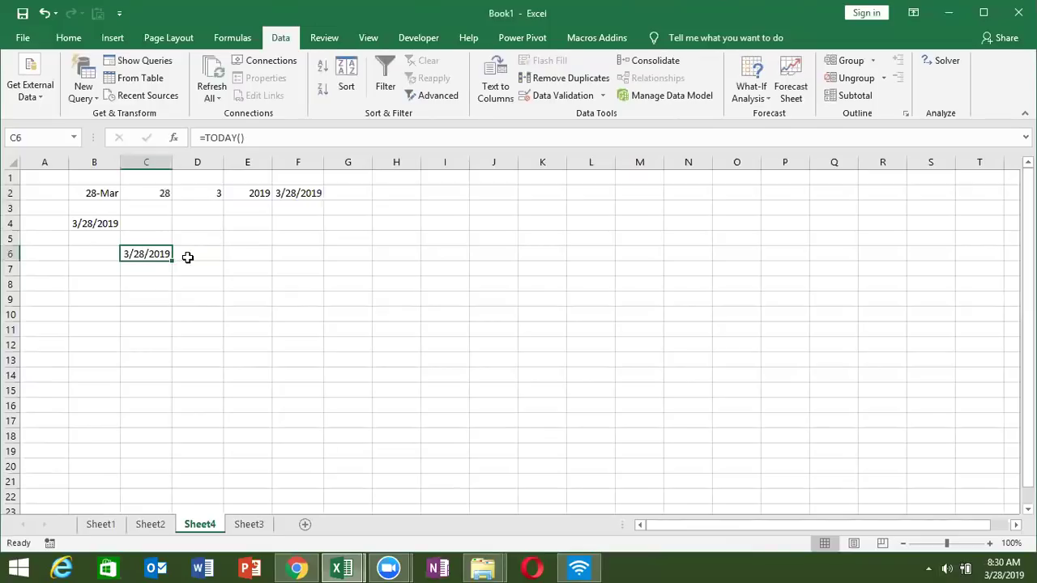
Step: Enter 20 in D6 and format it as a General number
{"action": "left_click", "coordinate": [185, 256]}
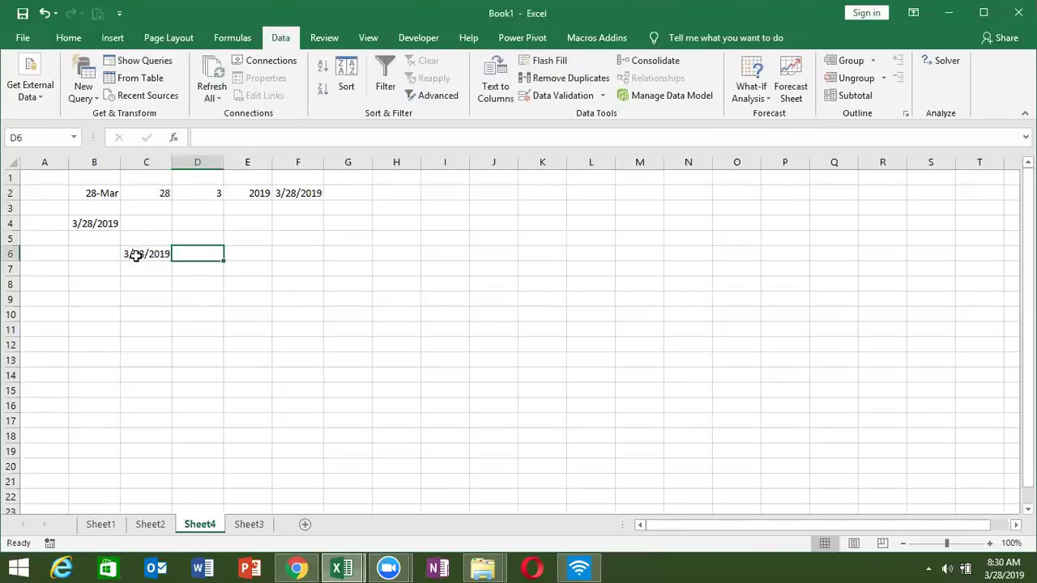
{"action": "type", "text": "20"}
{"action": "key", "text": "Tab"}
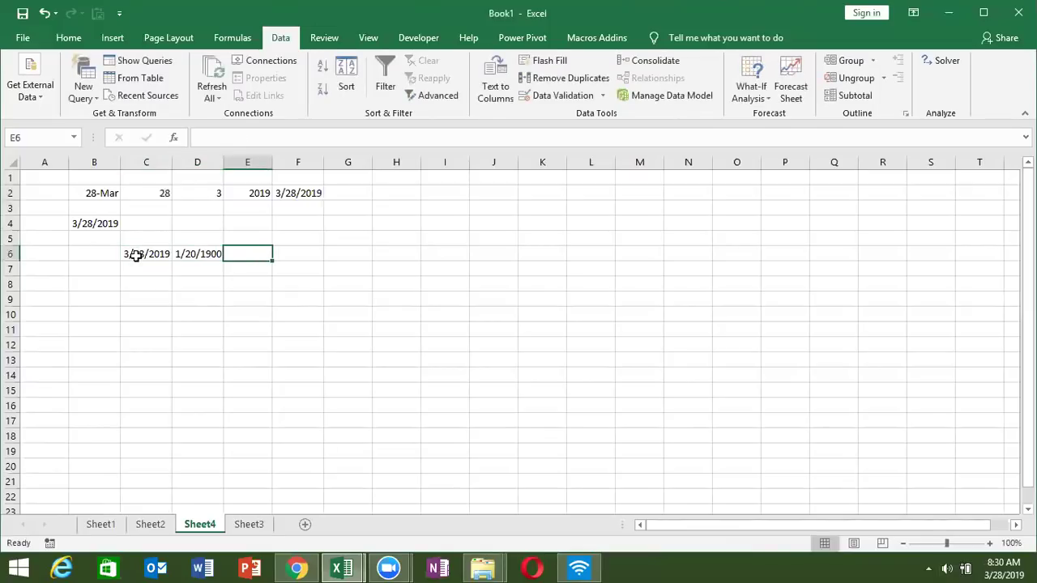
{"action": "key", "text": "Left"}
{"action": "key", "text": "ctrl+shift+asciitilde"}
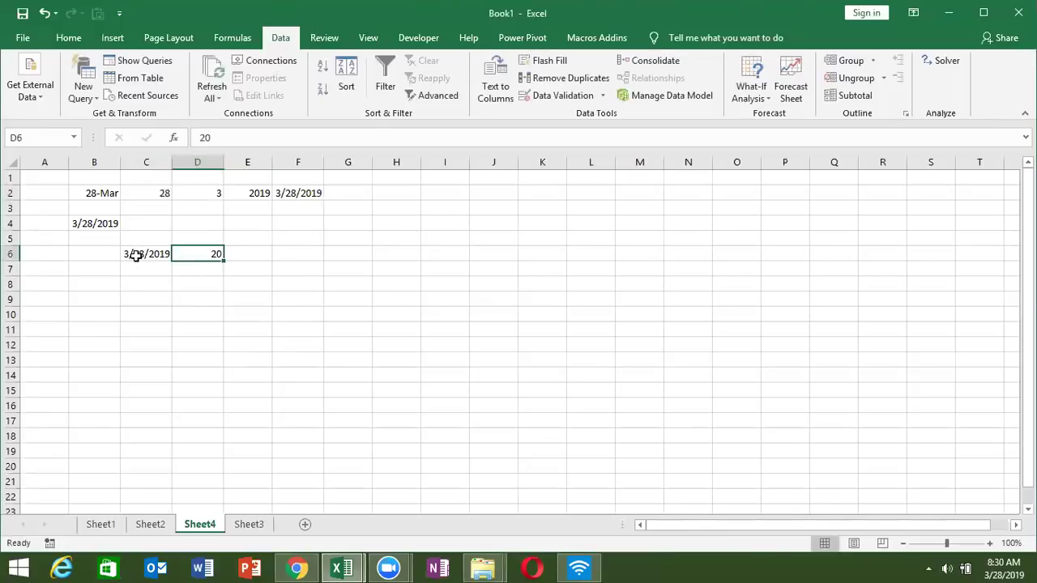
Step: Enter =C6+D6 in E6 to show 4/17/2019
{"action": "left_click", "coordinate": [236, 252]}
{"action": "type", "text": "="}
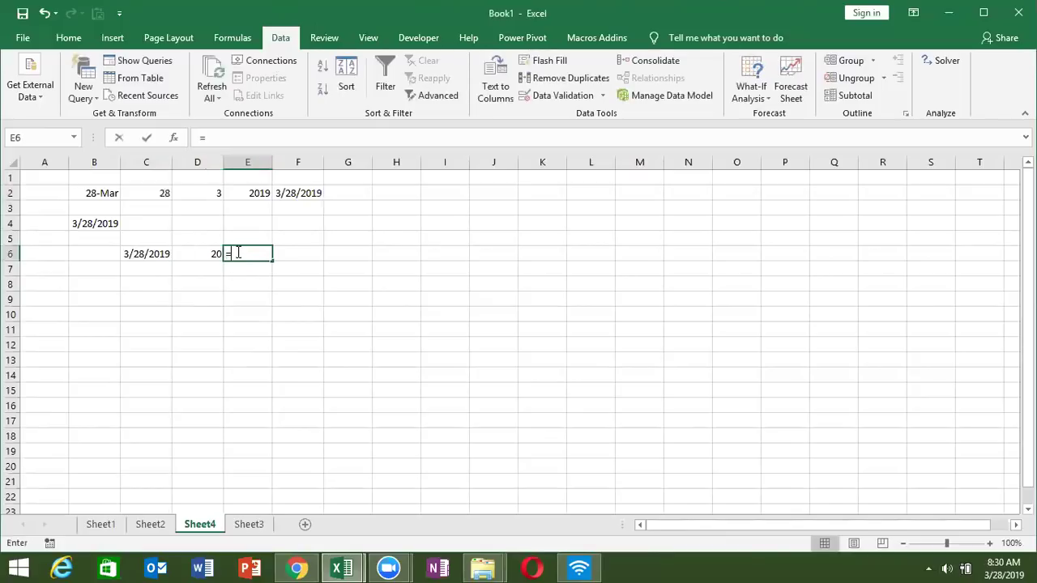
{"action": "left_click", "coordinate": [150, 252]}
{"action": "type", "text": "+"}
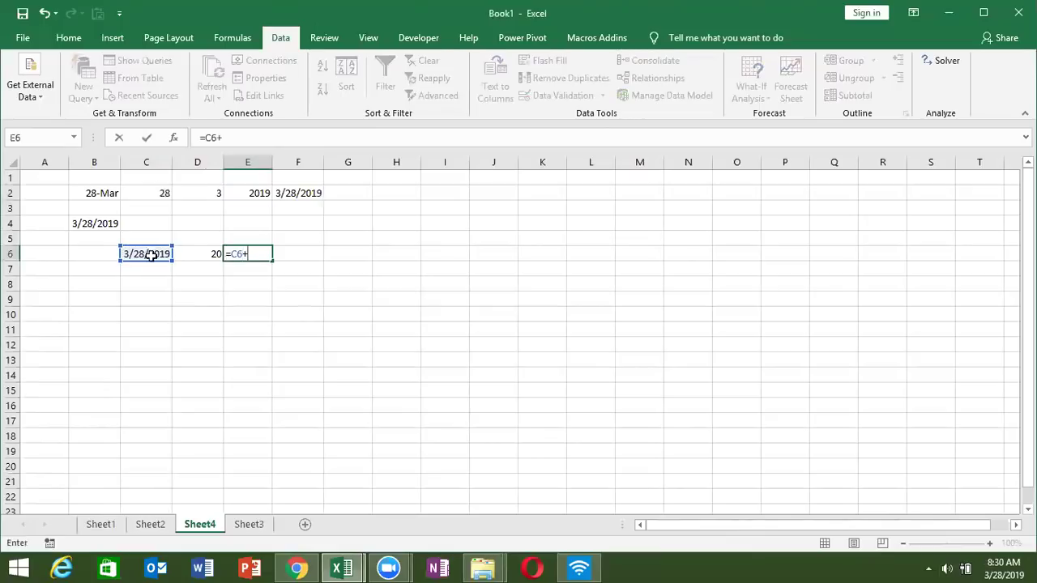
{"action": "left_click", "coordinate": [187, 254]}
{"action": "key", "text": "Return"}
{"action": "key", "text": "Up"}
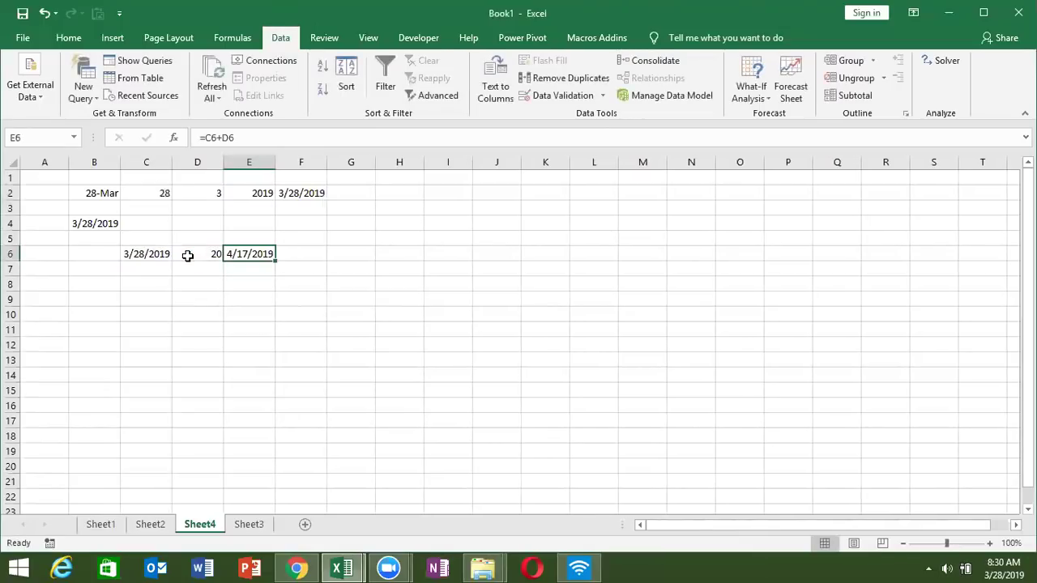
Step: Copy the TODAY formula into C7 and enter 3 months in D7 as a plain number
{"action": "key", "text": "Down"}
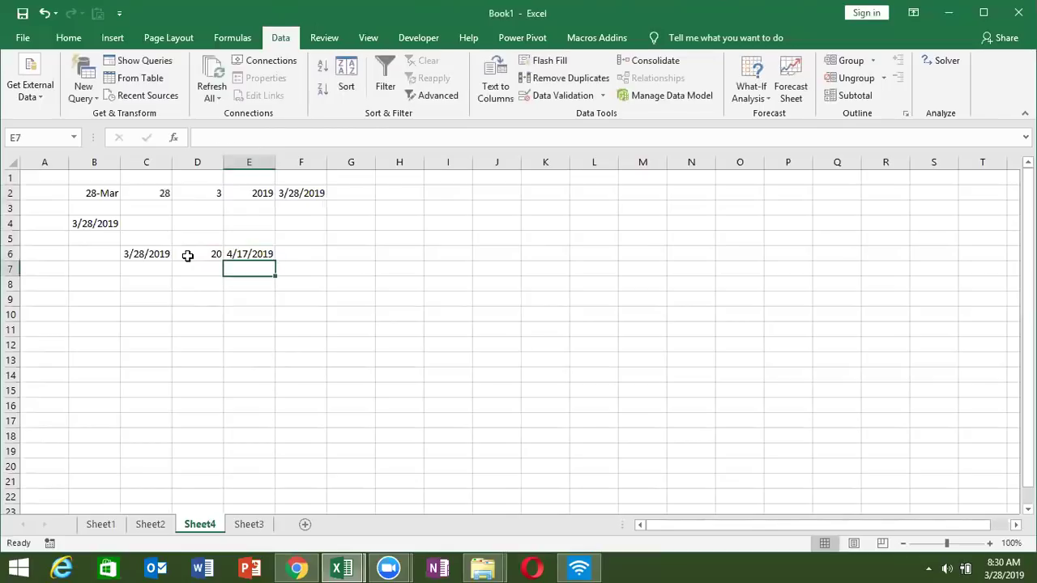
{"action": "key", "text": "Left"}
{"action": "key", "text": "Left"}
{"action": "key", "text": "ctrl+d"}
{"action": "key", "text": "Right"}
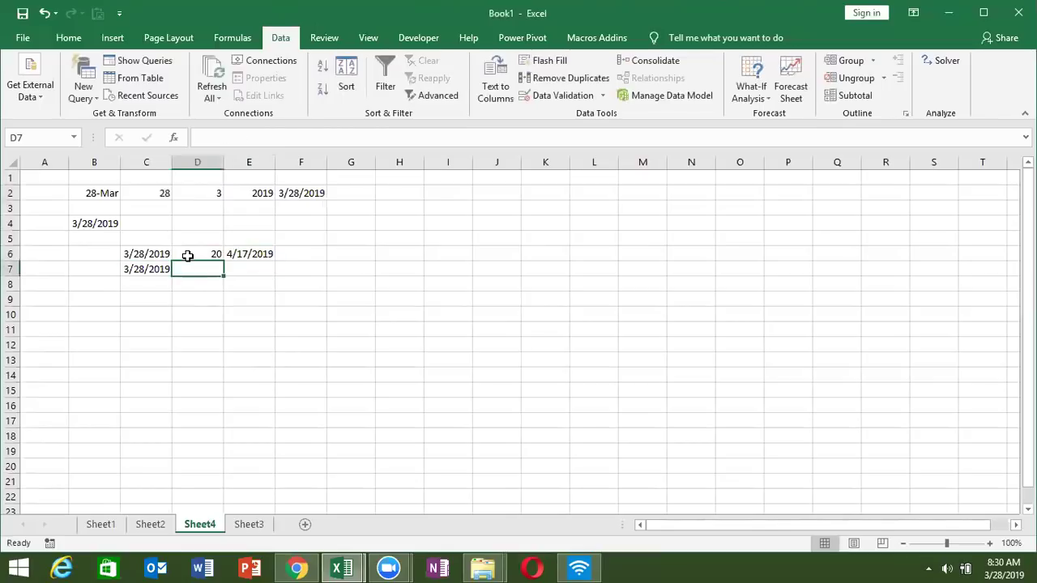
{"action": "type", "text": "3"}
{"action": "key", "text": "Return"}
{"action": "key", "text": "Left"}
{"action": "key", "text": "Up"}
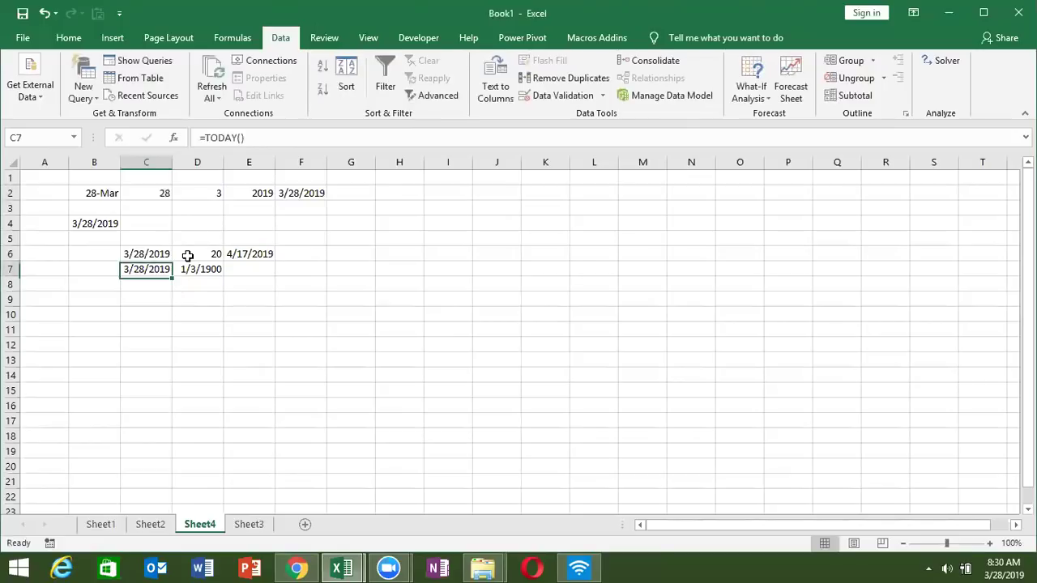
{"action": "key", "text": "Right"}
{"action": "key", "text": "ctrl+shift+asciitilde"}
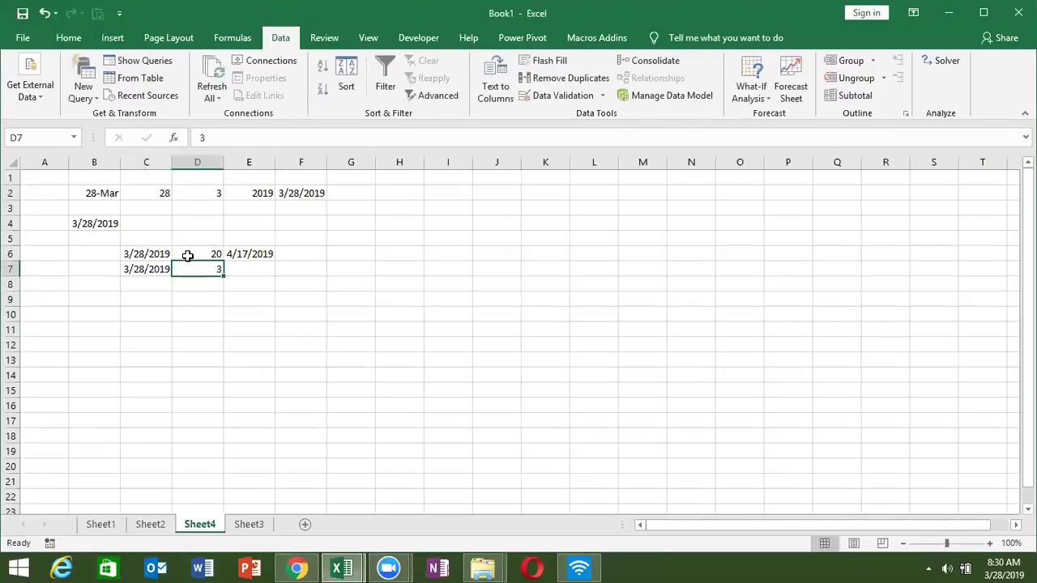
{"action": "left_click", "coordinate": [211, 163]}
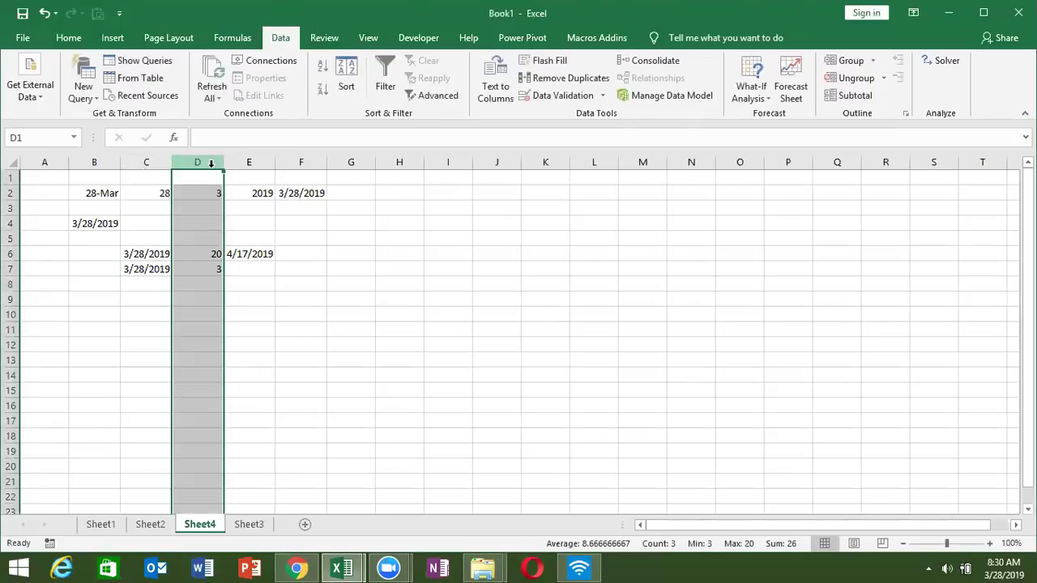
{"action": "left_click", "coordinate": [204, 269]}
Step: Enter =EDATE(C7,D7) in E7 and format it as a date, 28-Jun-19
{"action": "left_click", "coordinate": [239, 267]}
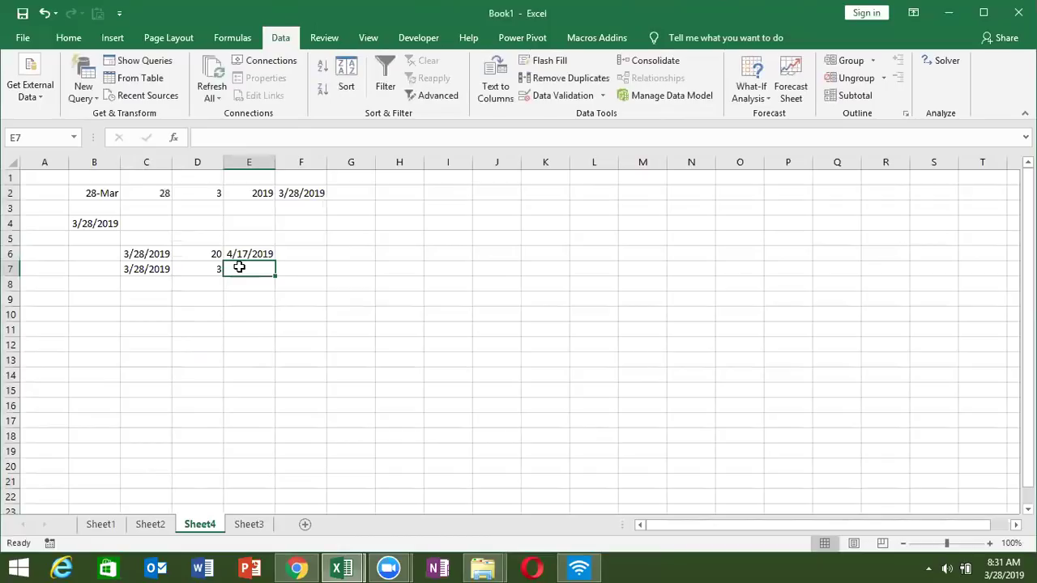
{"action": "type", "text": "="}
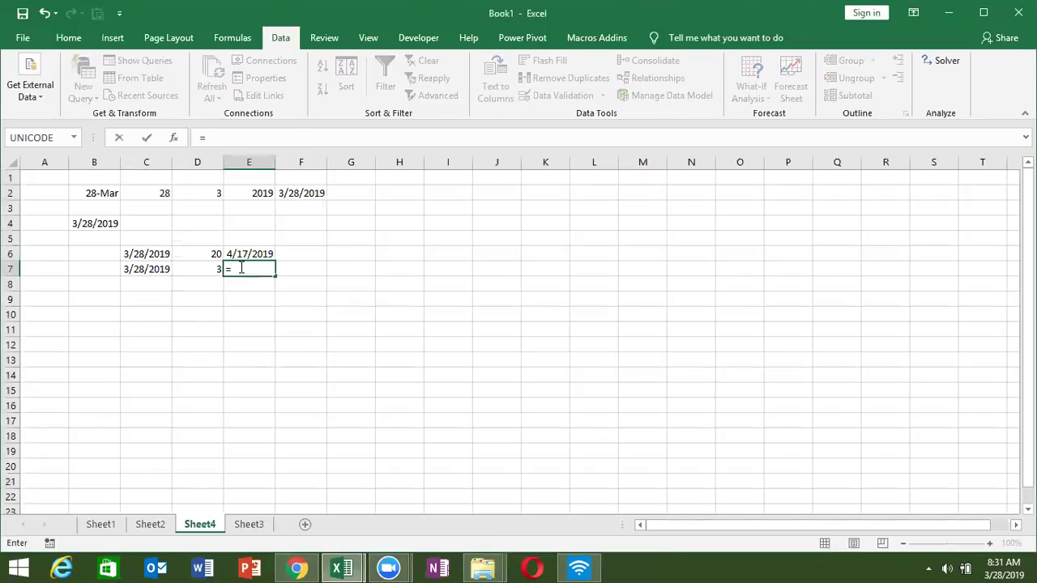
{"action": "type", "text": "ed"}
{"action": "key", "text": "Tab"}
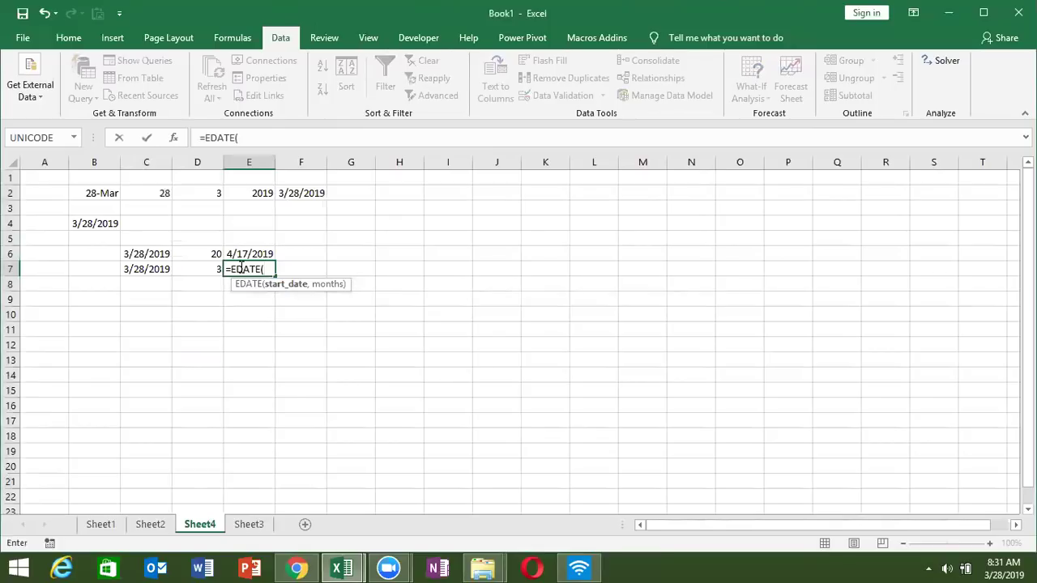
{"action": "left_click", "coordinate": [155, 268]}
{"action": "type", "text": ","}
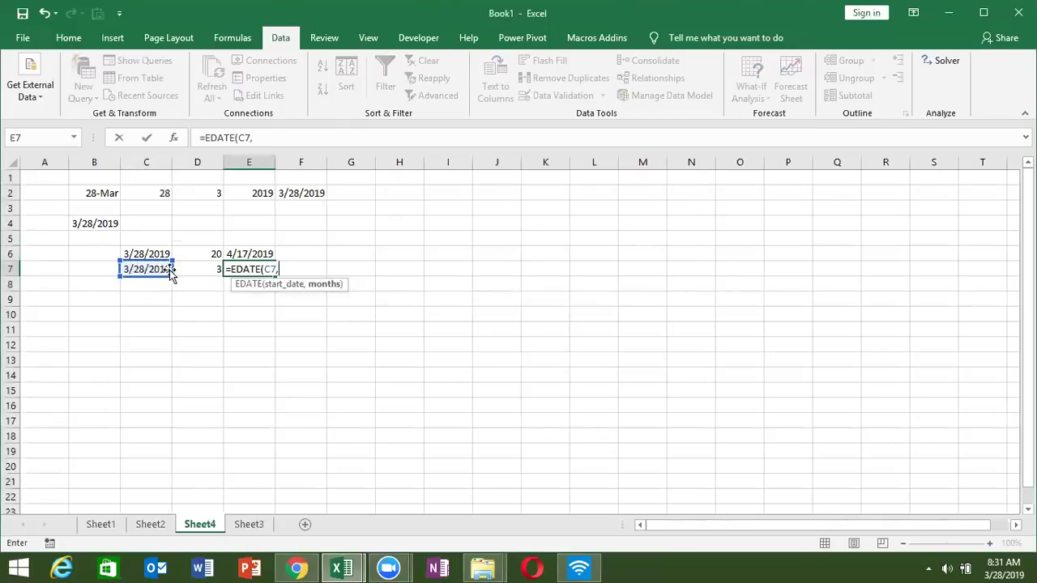
{"action": "left_click", "coordinate": [206, 270]}
{"action": "type", "text": ")"}
{"action": "key", "text": "ctrl+Return"}
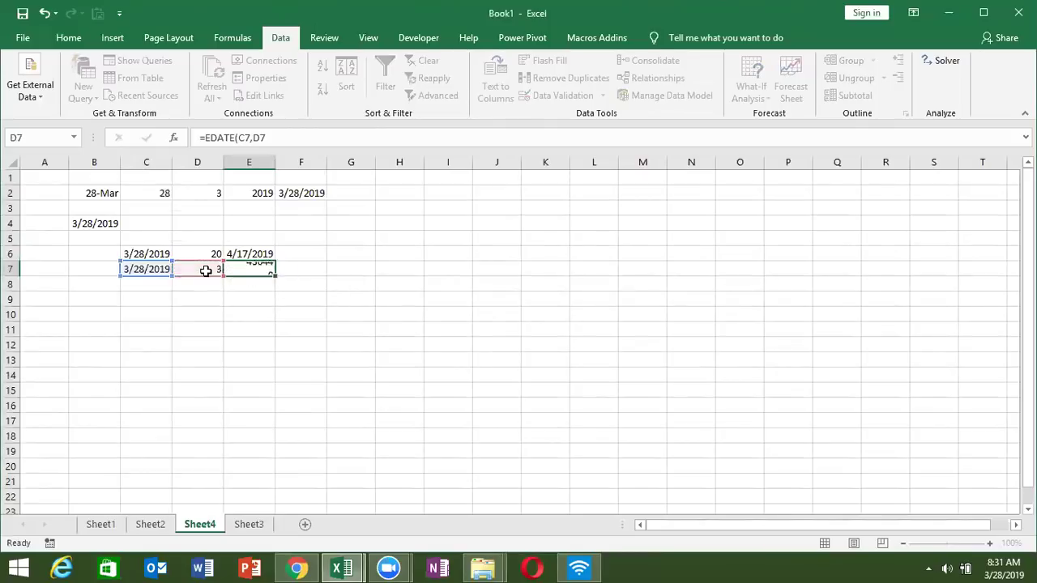
{"action": "key", "text": "ctrl+shift+3"}
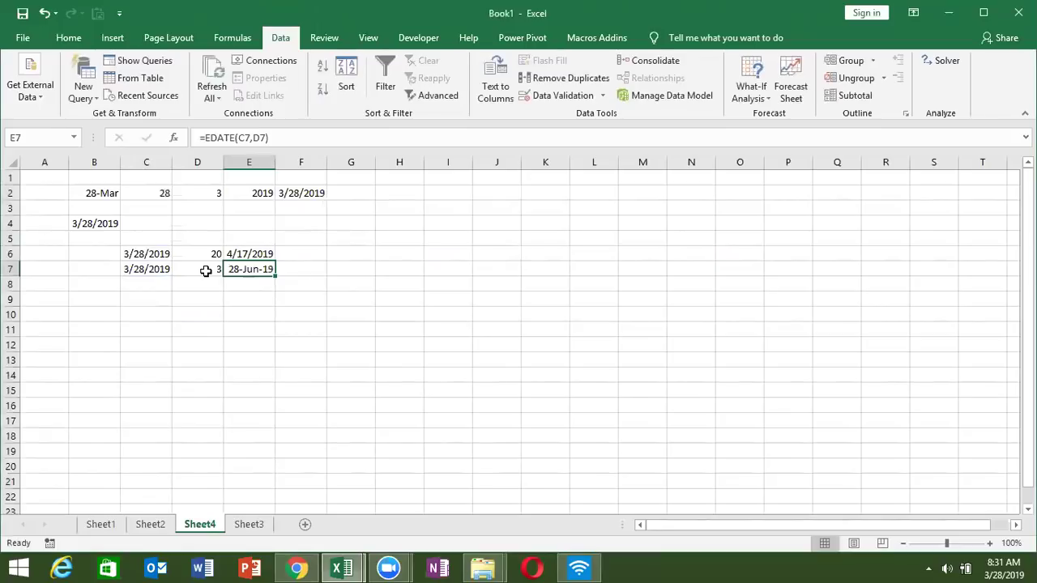
Step: Test -3 months in D7 against the EDATE result, then restore it to 3
{"action": "left_click", "coordinate": [205, 270]}
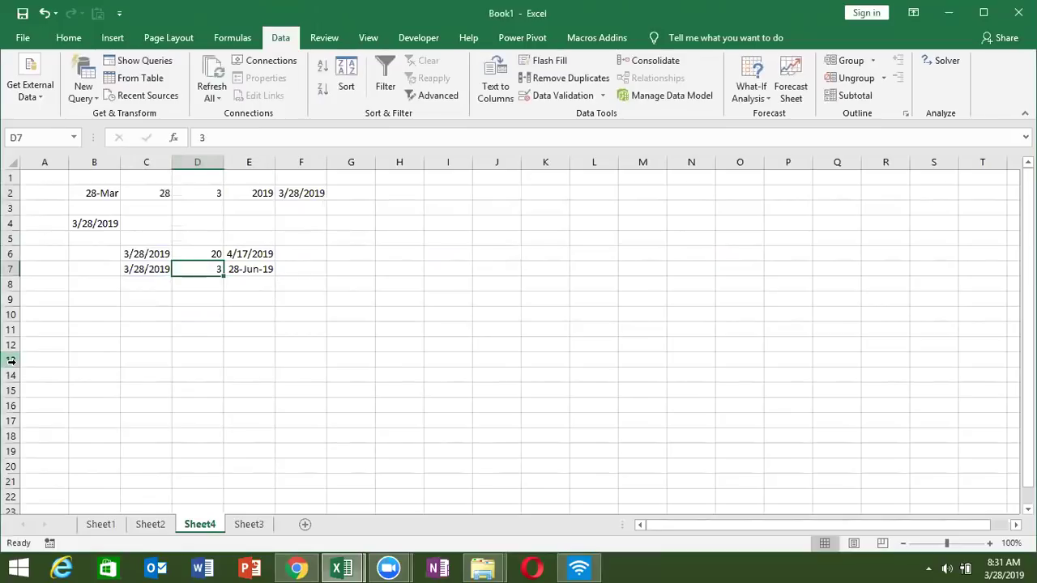
{"action": "type", "text": "-3"}
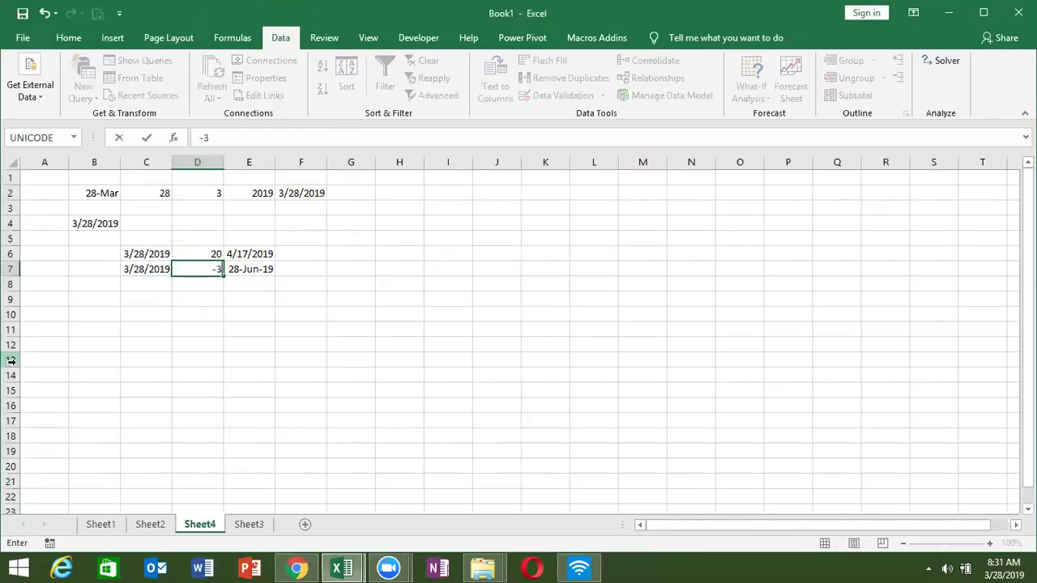
{"action": "key", "text": "Return"}
{"action": "key", "text": "Up"}
{"action": "key", "text": "Right"}
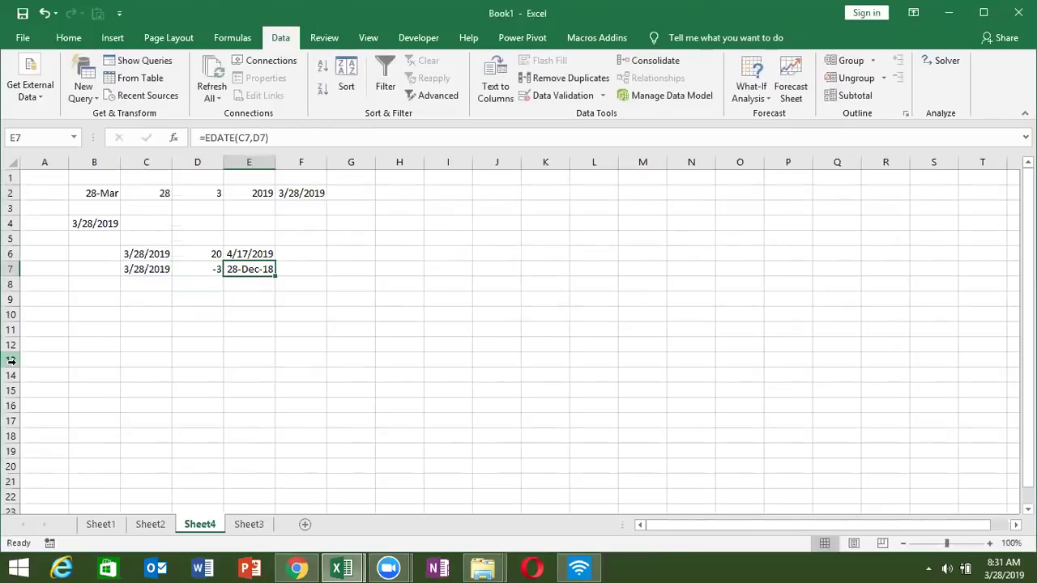
{"action": "key", "text": "Left"}
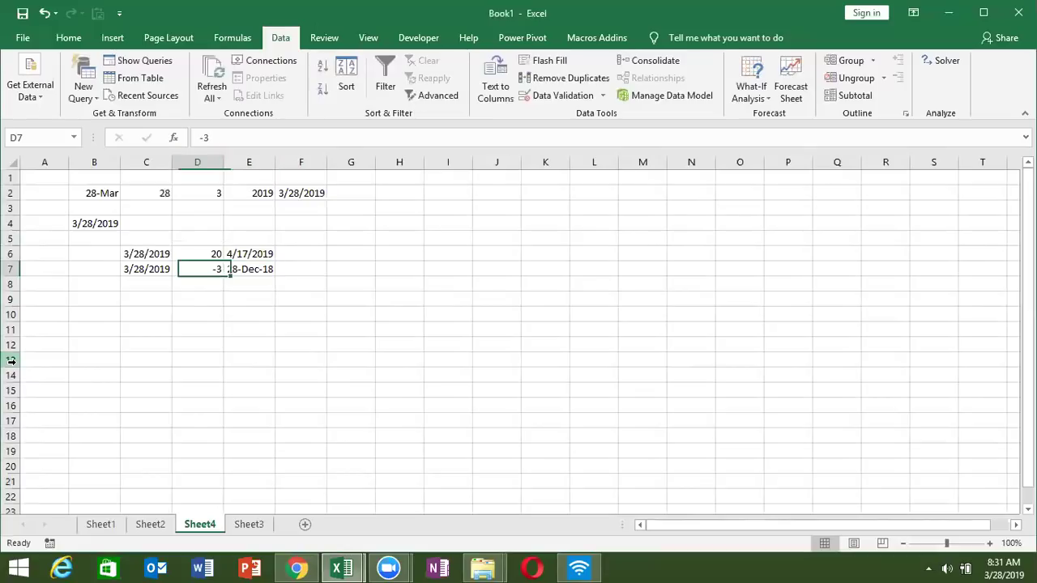
{"action": "type", "text": "3"}
{"action": "key", "text": "Return"}
{"action": "key", "text": "Up"}
{"action": "key", "text": "Right"}
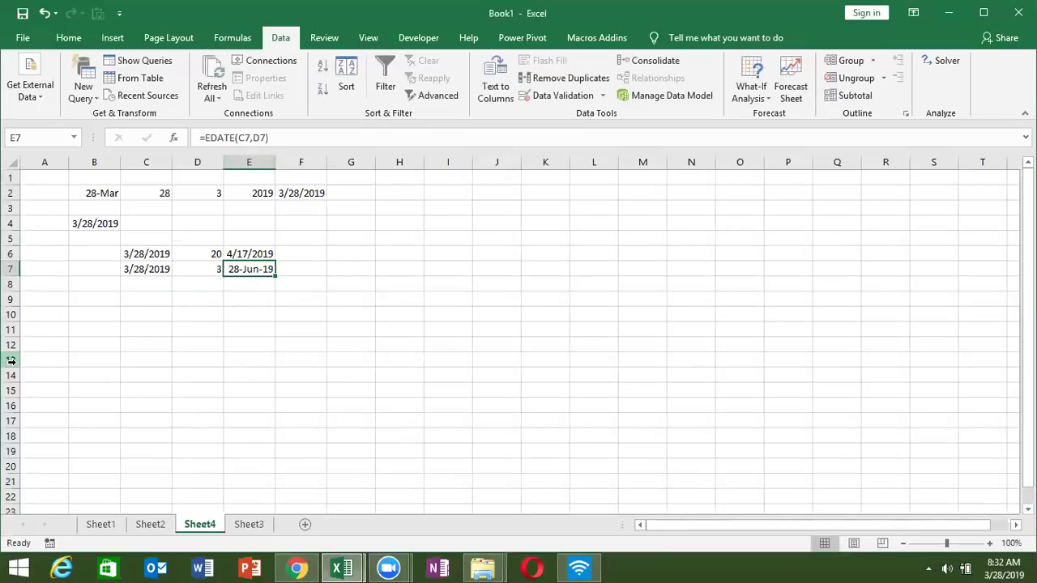
Step: Fill today's date down into C8 and enter 2, 4 and 30 in D8:F8
{"action": "key", "text": "Left"}
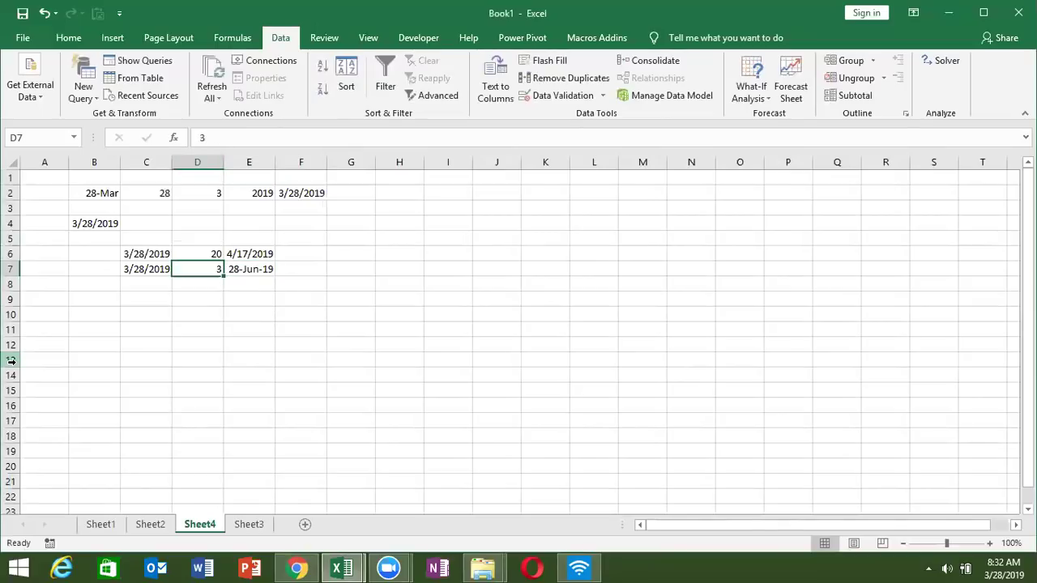
{"action": "key", "text": "Left"}
{"action": "key", "text": "Down"}
{"action": "key", "text": "ctrl+d"}
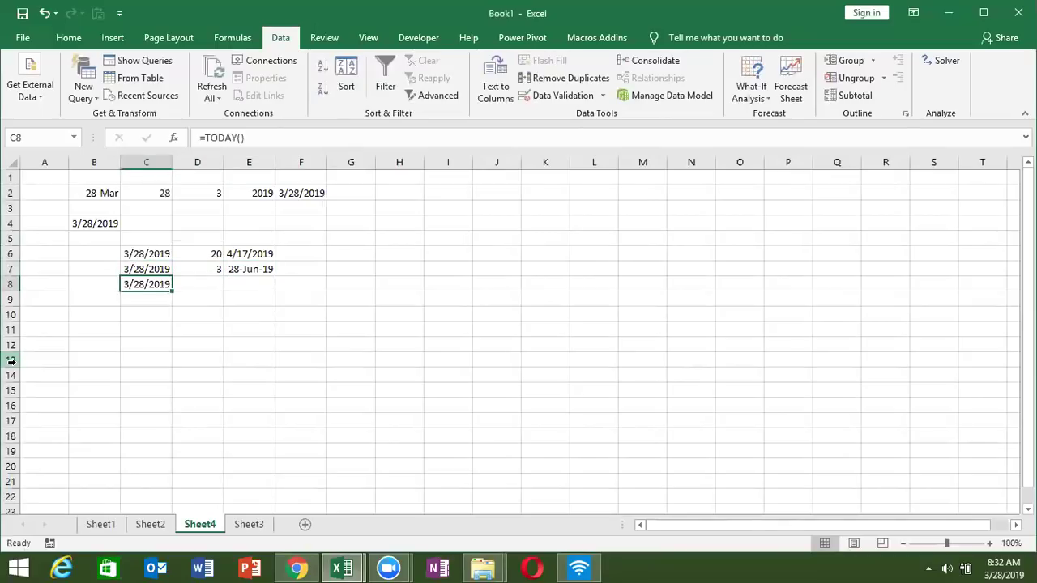
{"action": "key", "text": "Right"}
{"action": "type", "text": "2"}
{"action": "key", "text": "Tab"}
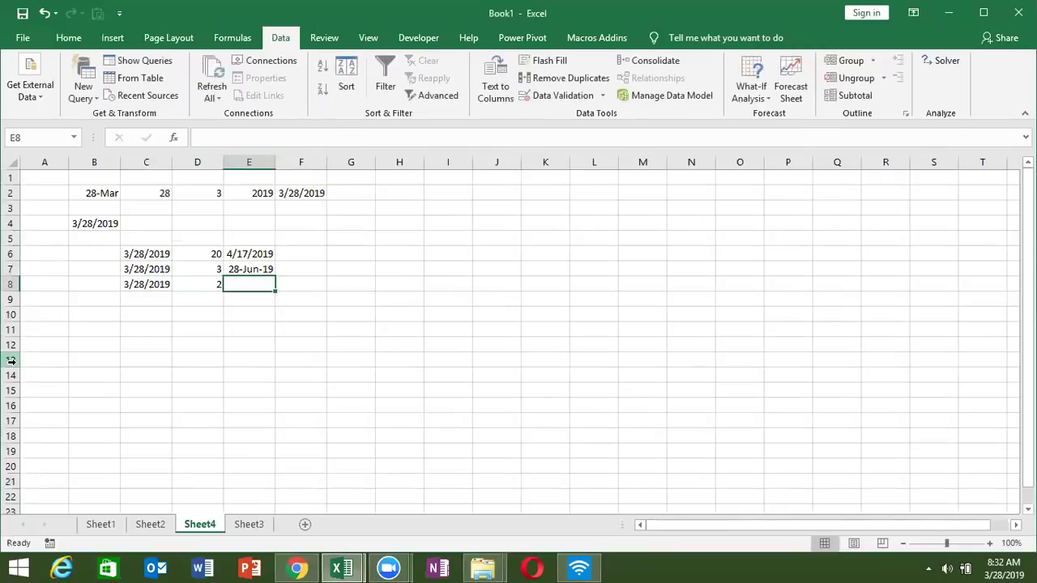
{"action": "type", "text": "4"}
{"action": "key", "text": "Tab"}
{"action": "type", "text": "30"}
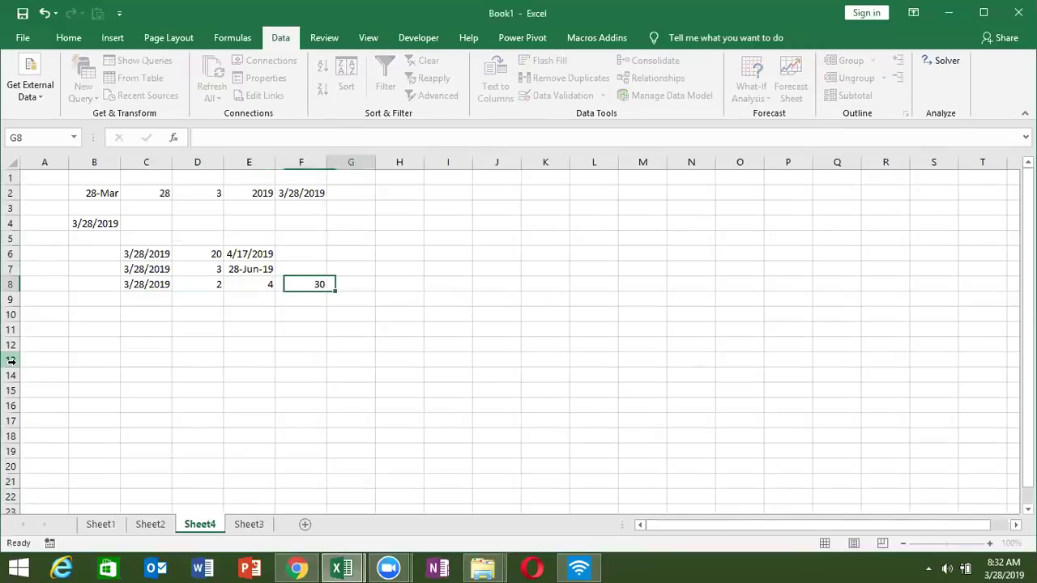
{"action": "key", "text": "Tab"}
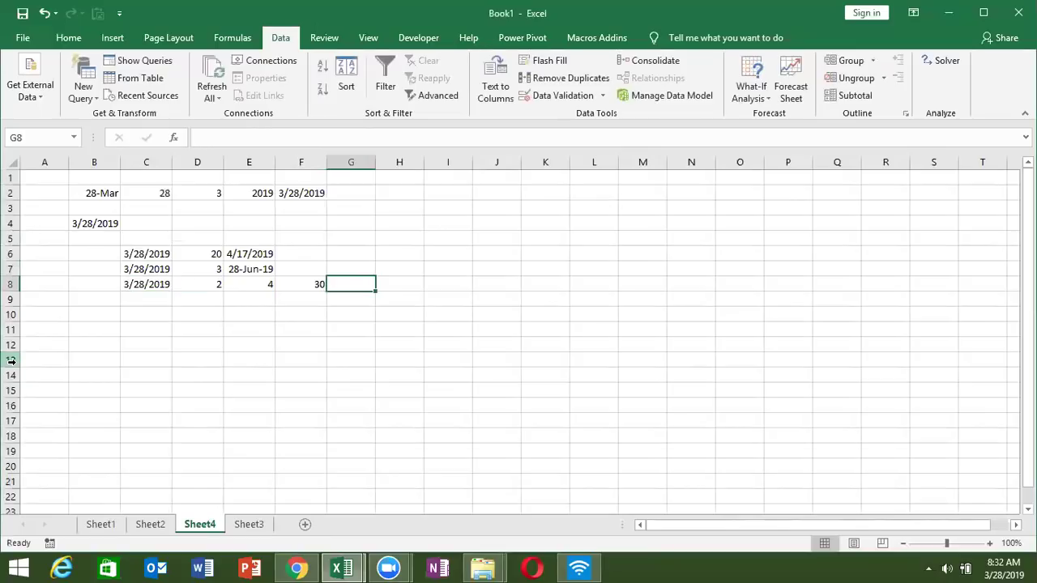
Step: Build =DATE(YEAR(C8),MONTH(C8),DAY(C8)) in G8
{"action": "type", "text": "="}
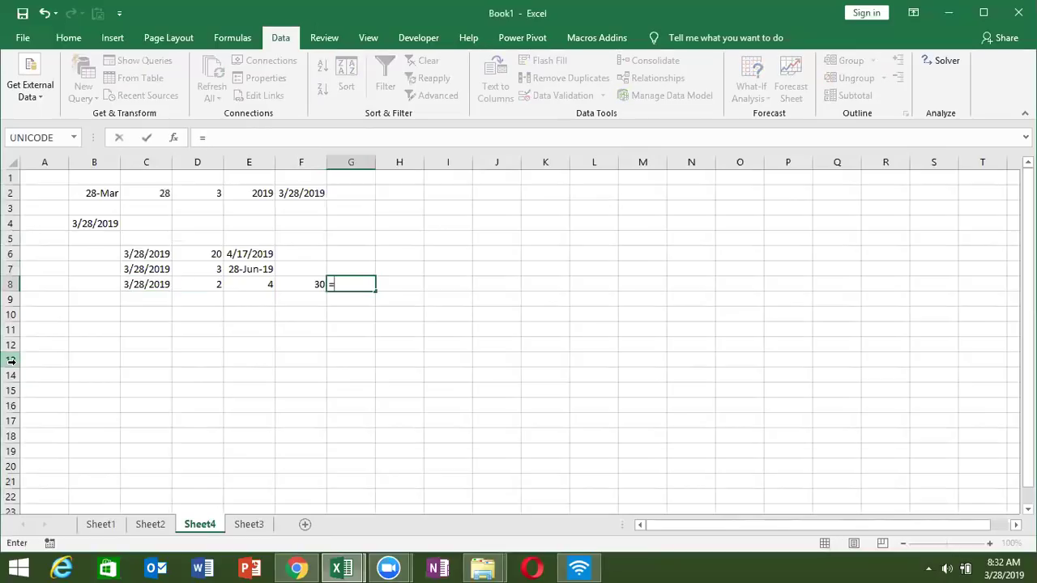
{"action": "type", "text": "dat"}
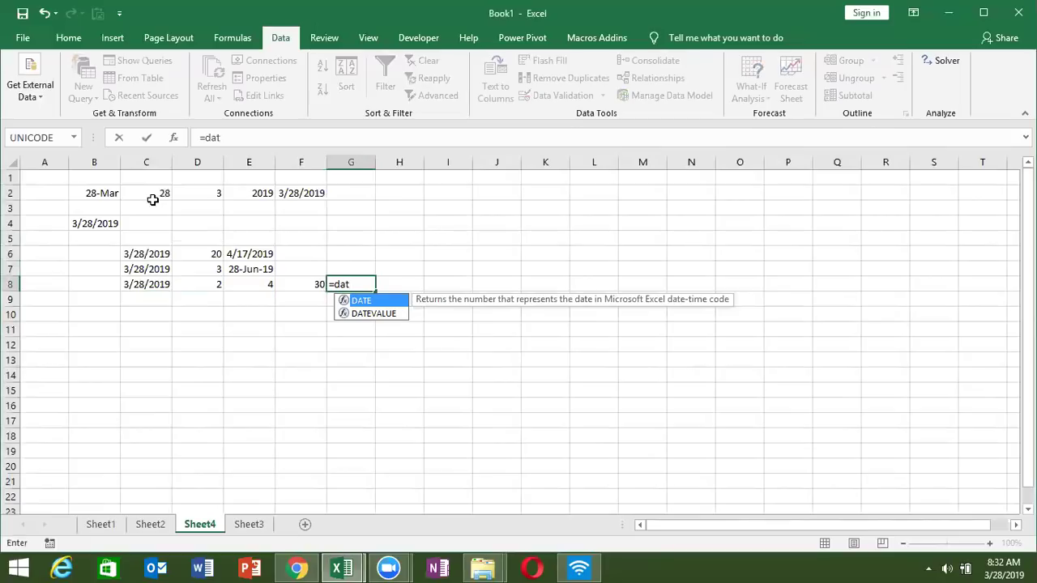
{"action": "key", "text": "Return"}
{"action": "key", "text": "Left"}
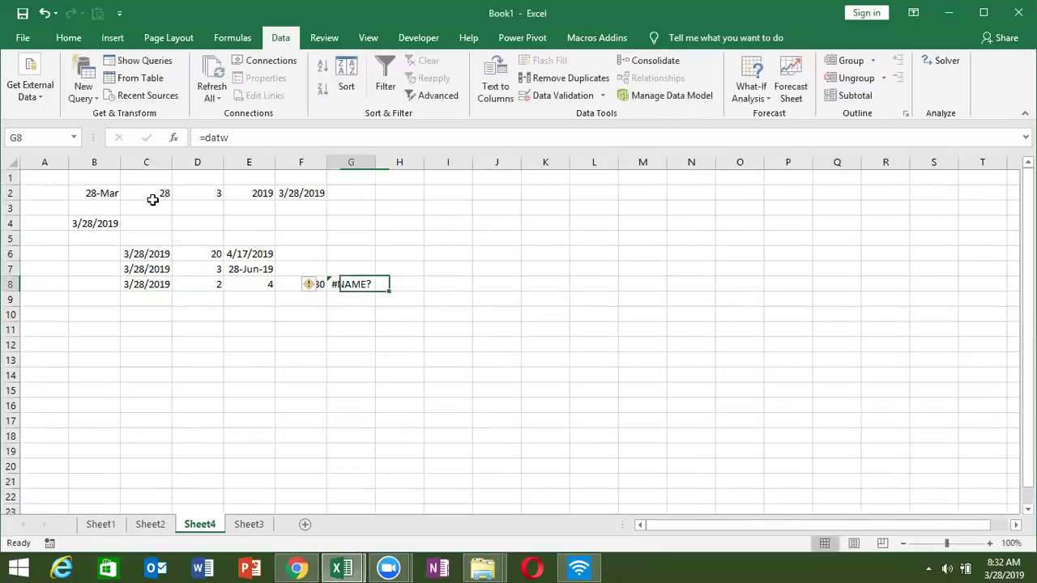
{"action": "type", "text": "=date"}
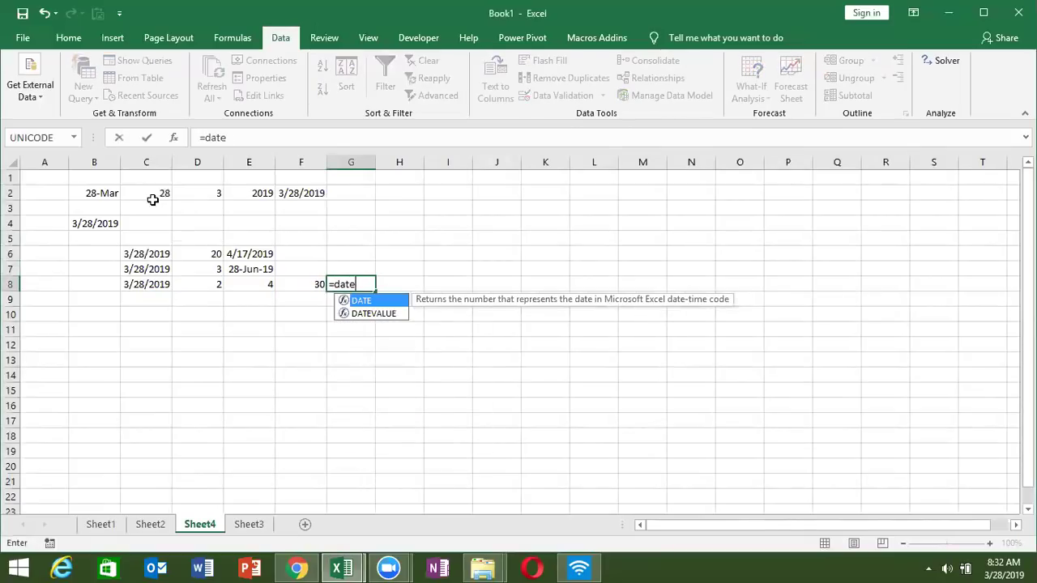
{"action": "key", "text": "Tab"}
{"action": "type", "text": "yr"}
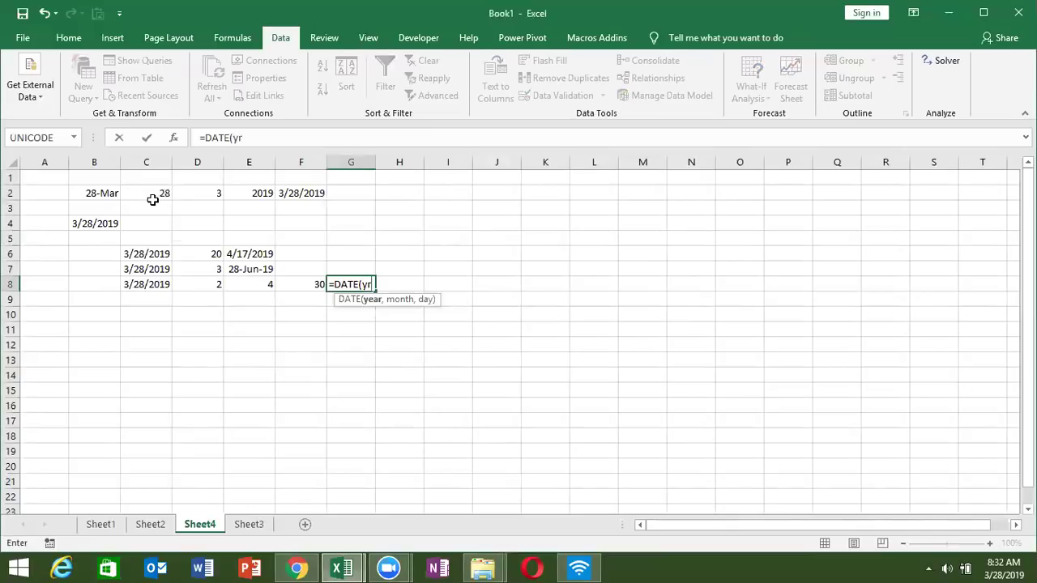
{"action": "key", "text": "BackSpace"}
{"action": "key", "text": "Tab"}
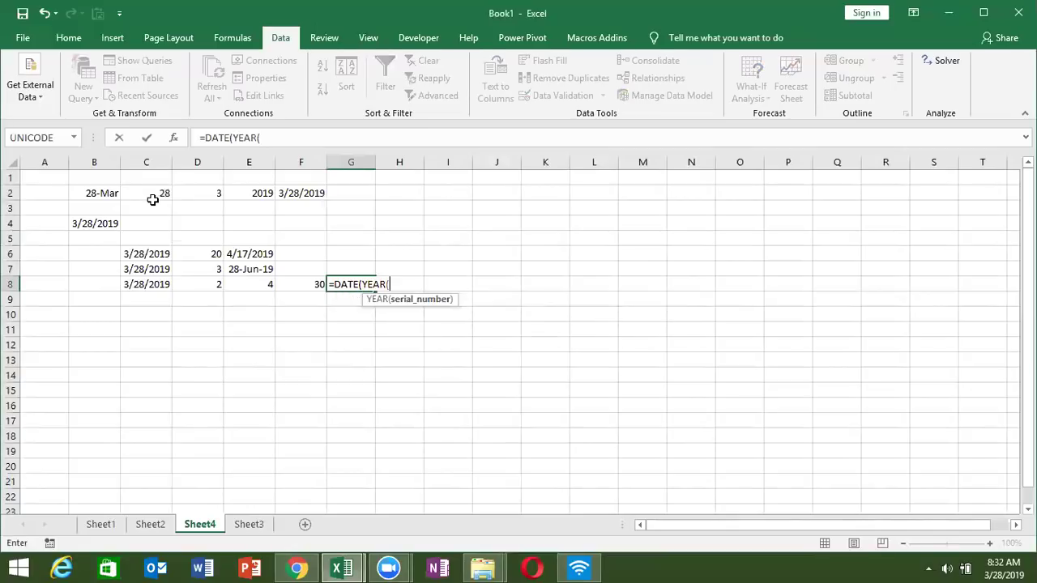
{"action": "left_click", "coordinate": [132, 283]}
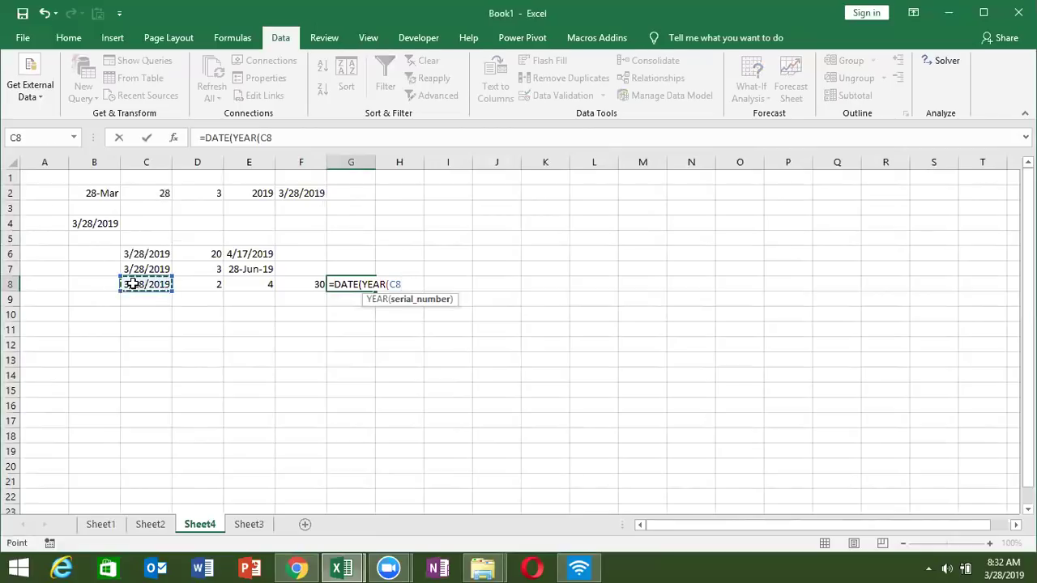
{"action": "type", "text": "),"}
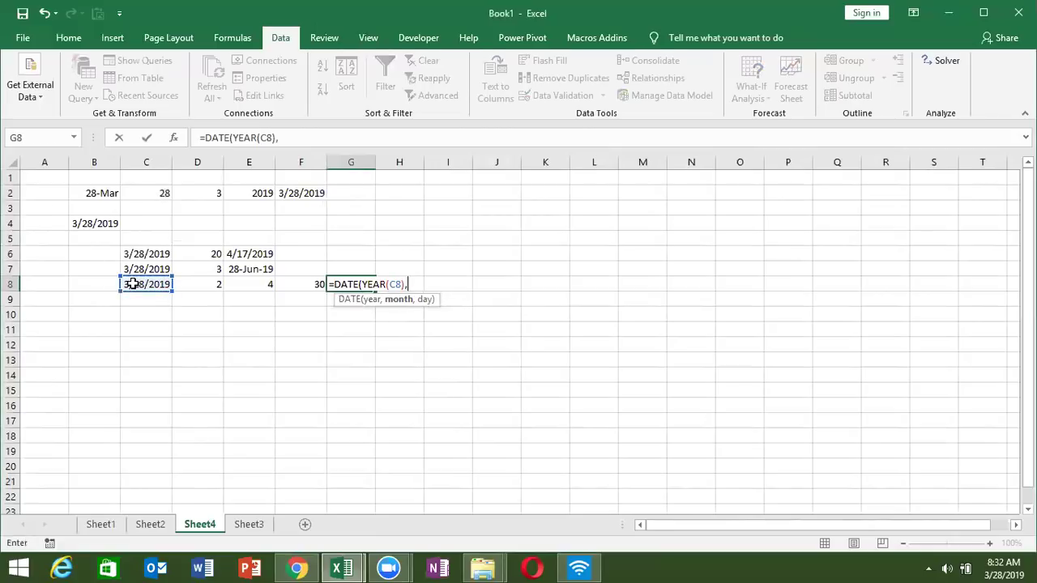
{"action": "type", "text": "mo"}
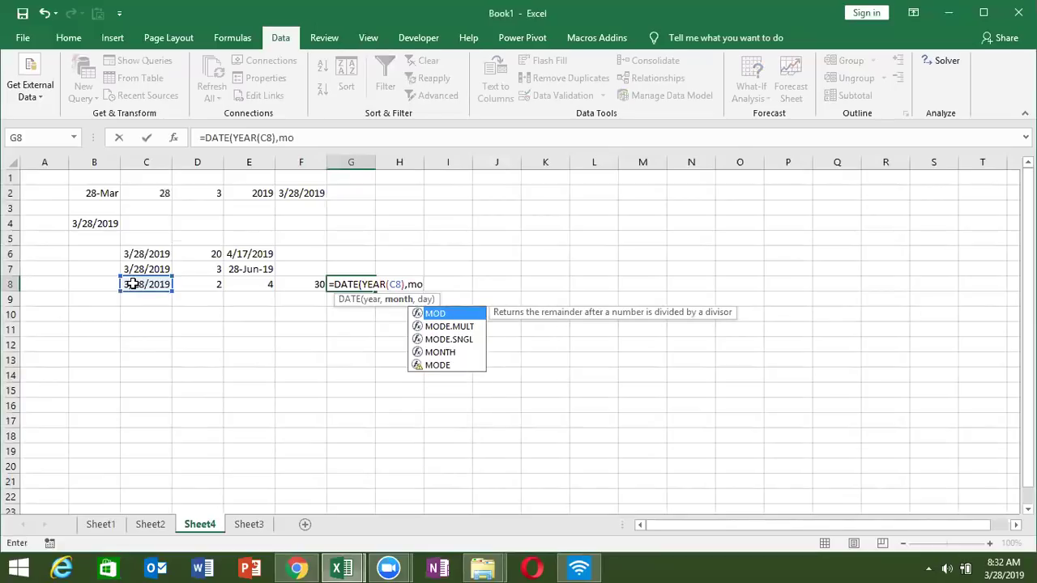
{"action": "type", "text": "n"}
{"action": "key", "text": "Tab"}
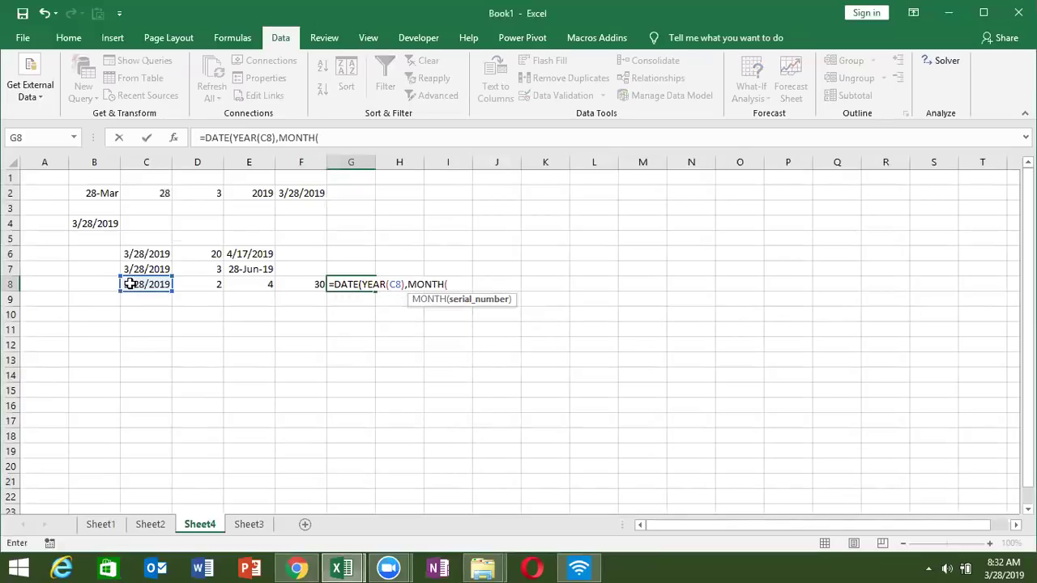
{"action": "left_click", "coordinate": [137, 283]}
{"action": "type", "text": "),day"}
{"action": "key", "text": "Tab"}
{"action": "left_click", "coordinate": [139, 283]}
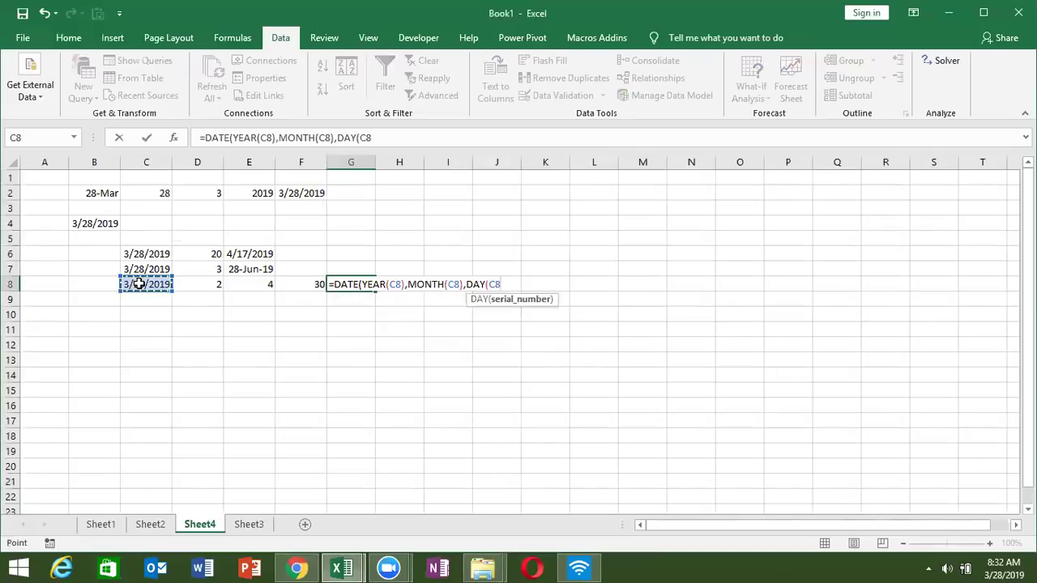
{"action": "type", "text": ")"}
Step: Add +2 to the year, +4 to the month and +30 to the day, giving 8/27/2021
{"action": "left_click", "coordinate": [405, 284]}
{"action": "type", "text": "+2"}
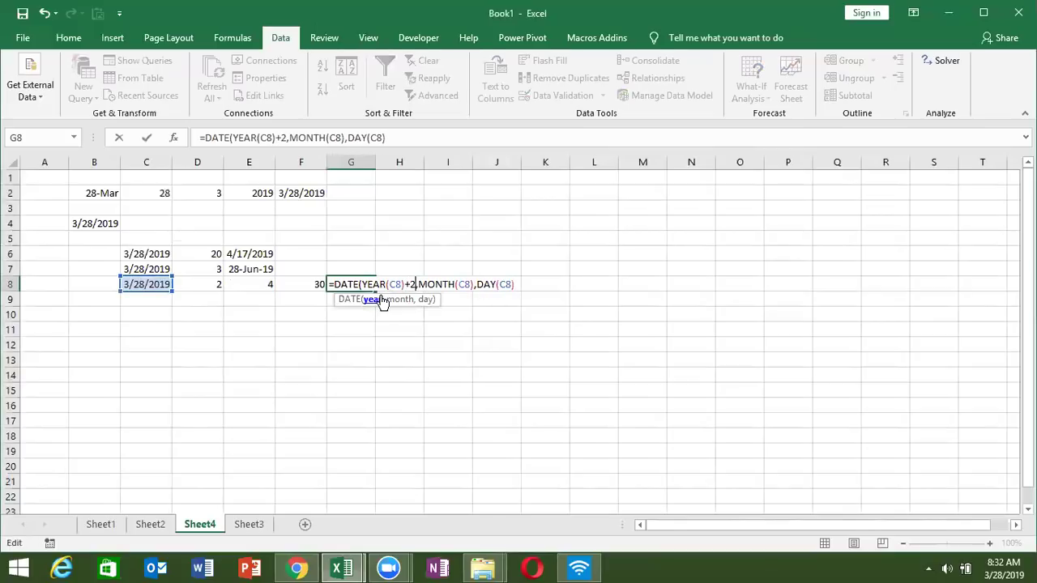
{"action": "left_click", "coordinate": [474, 285]}
{"action": "type", "text": "+4,DAY(C8"}
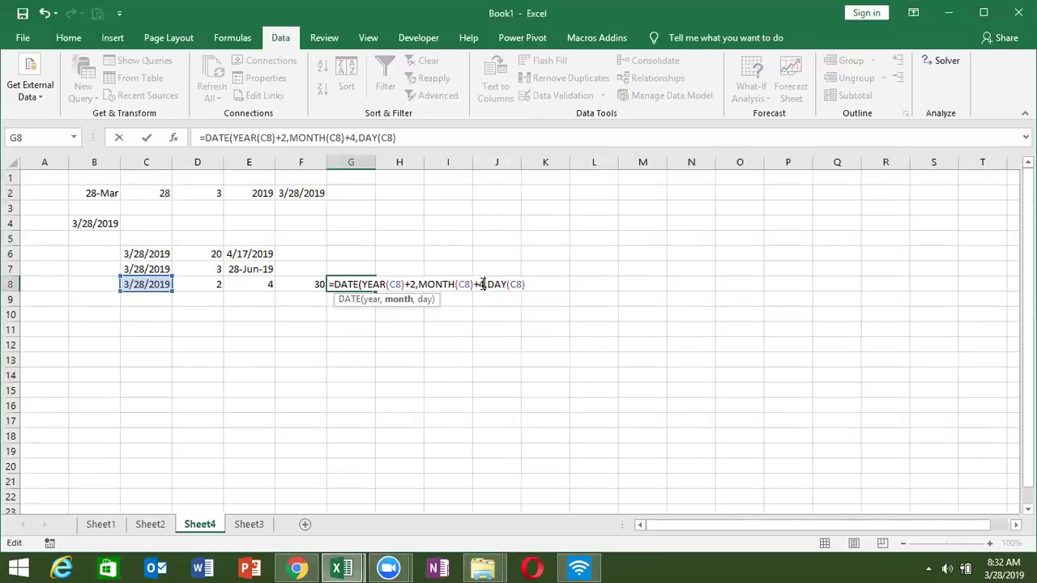
{"action": "type", "text": ")+30)"}
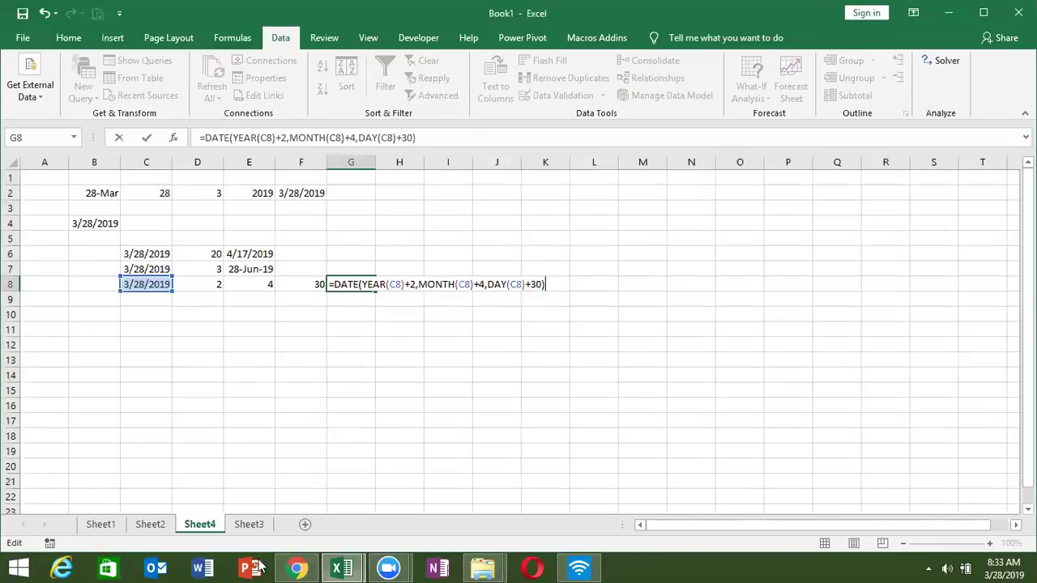
{"action": "mouse_move", "coordinate": [292, 567]}
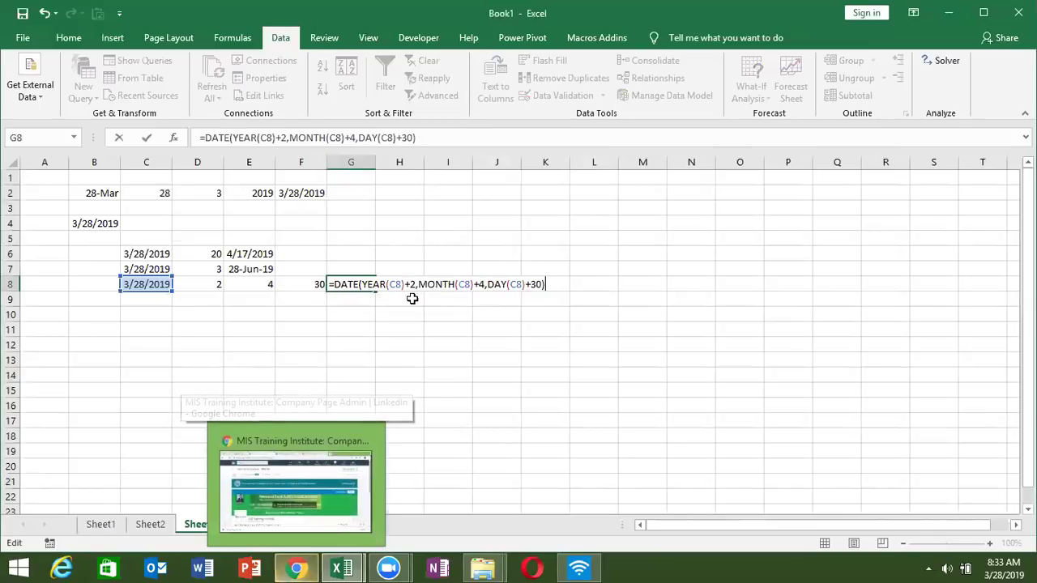
{"action": "key", "text": "Return"}
{"action": "key", "text": "Up"}
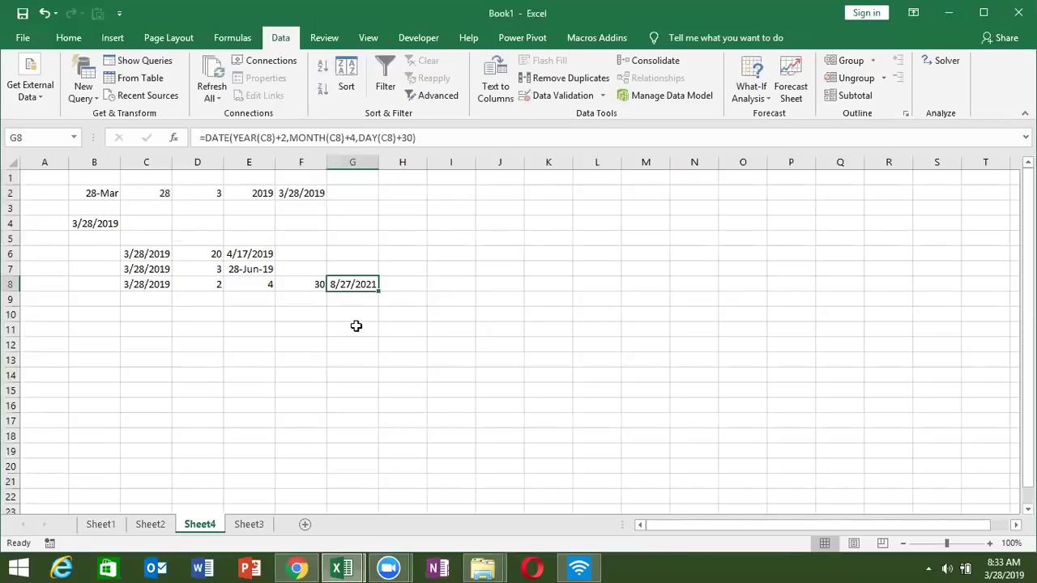
{"action": "left_click", "coordinate": [145, 296]}
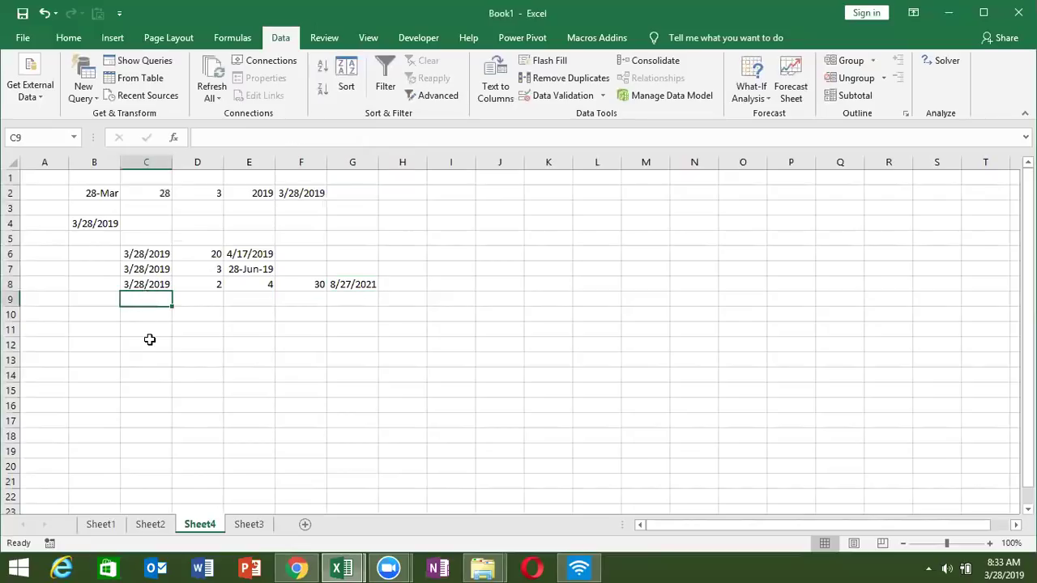
Step: Enter 1/1 in C11 and today's date 3/28/2019 in D11 with Ctrl+;
{"action": "left_click", "coordinate": [150, 328]}
{"action": "left_click", "coordinate": [150, 316]}
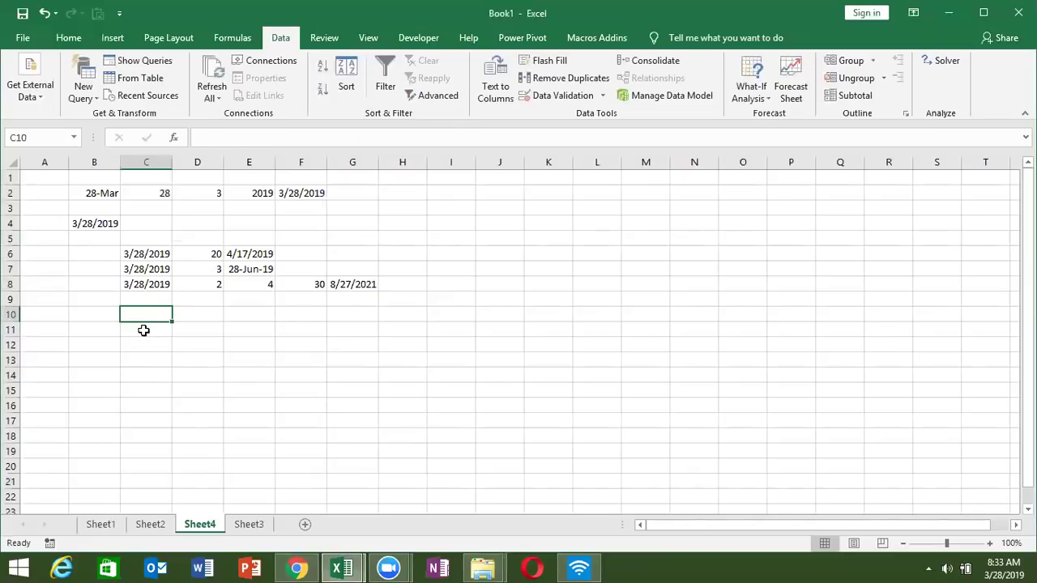
{"action": "type", "text": "2011"}
{"action": "key", "text": "BackSpace"}
{"action": "key", "text": "BackSpace"}
{"action": "key", "text": "BackSpace"}
{"action": "key", "text": "BackSpace"}
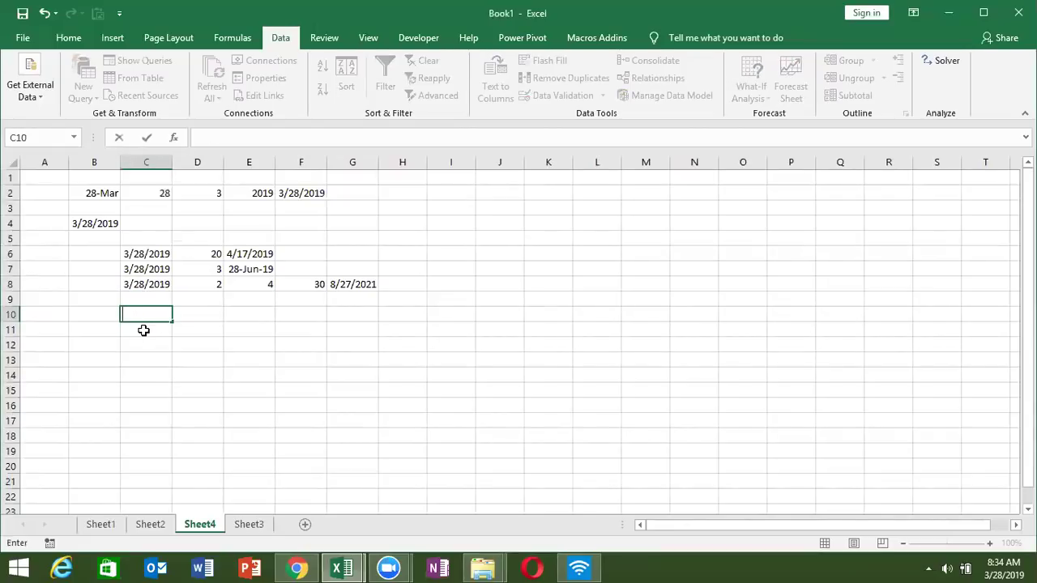
{"action": "key", "text": "Escape"}
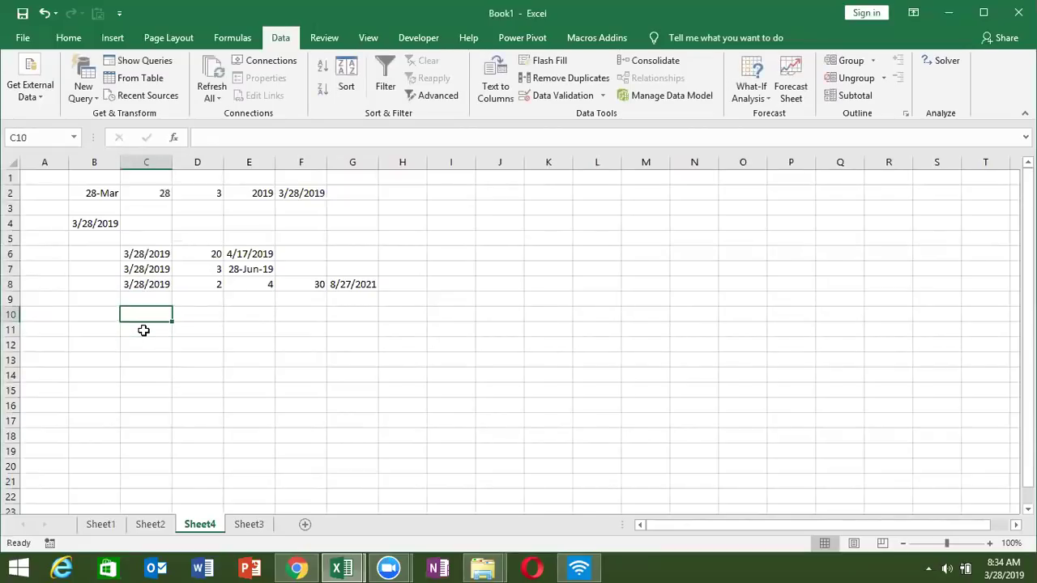
{"action": "key", "text": "Up"}
{"action": "key", "text": "Up"}
{"action": "key", "text": "Up"}
{"action": "key", "text": "shift+Right"}
{"action": "key", "text": "shift+Right"}
{"action": "key", "text": "shift+Right"}
{"action": "key", "text": "shift+Right"}
{"action": "key", "text": "shift+Down"}
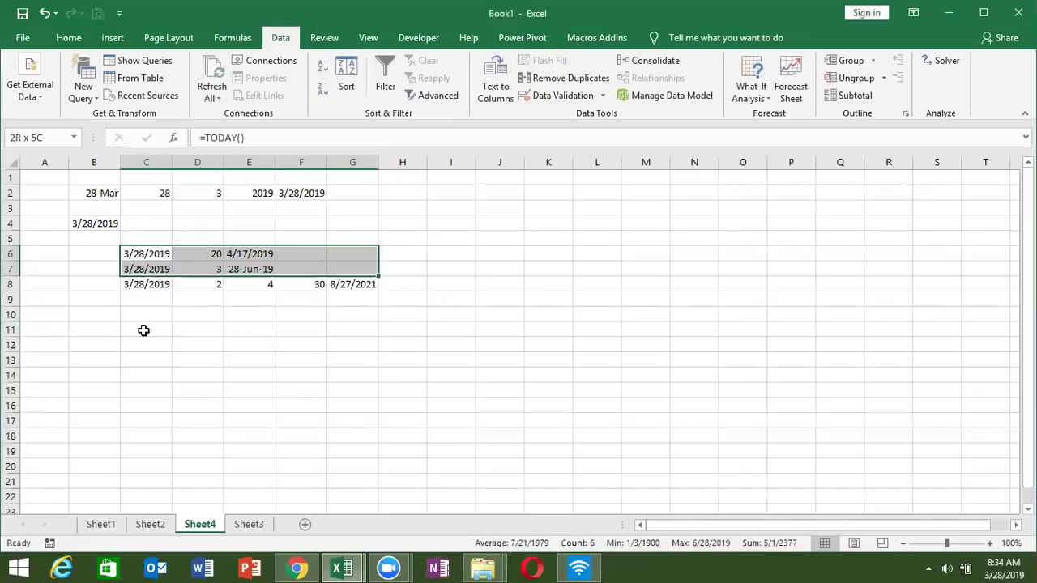
{"action": "key", "text": "shift+Down"}
{"action": "key", "text": "shift+Down"}
{"action": "key", "text": "Down"}
{"action": "key", "text": "Down"}
{"action": "key", "text": "Down"}
{"action": "key", "text": "Down"}
{"action": "key", "text": "Down"}
{"action": "type", "text": "1/1"}
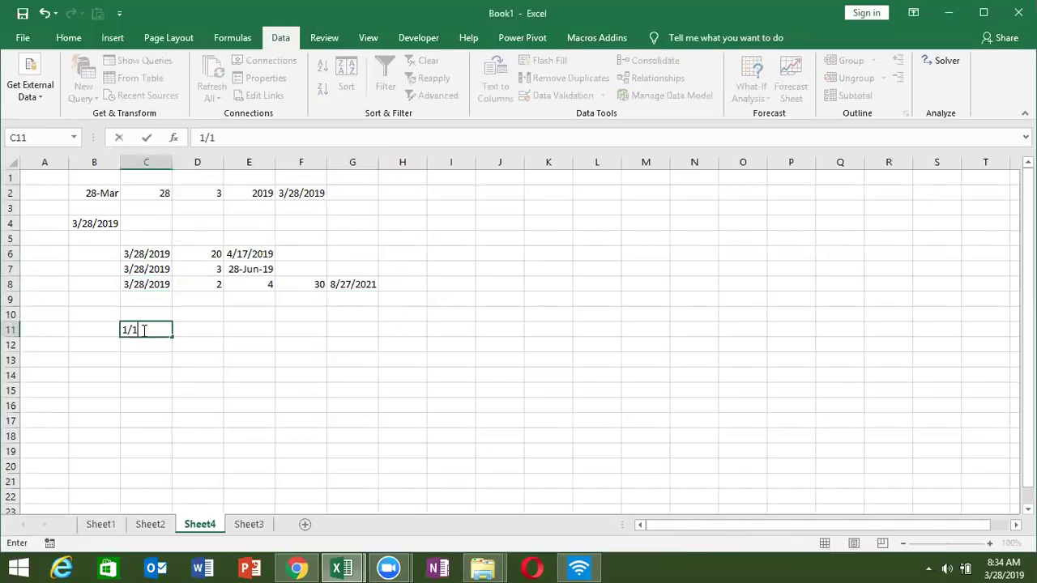
{"action": "key", "text": "Tab"}
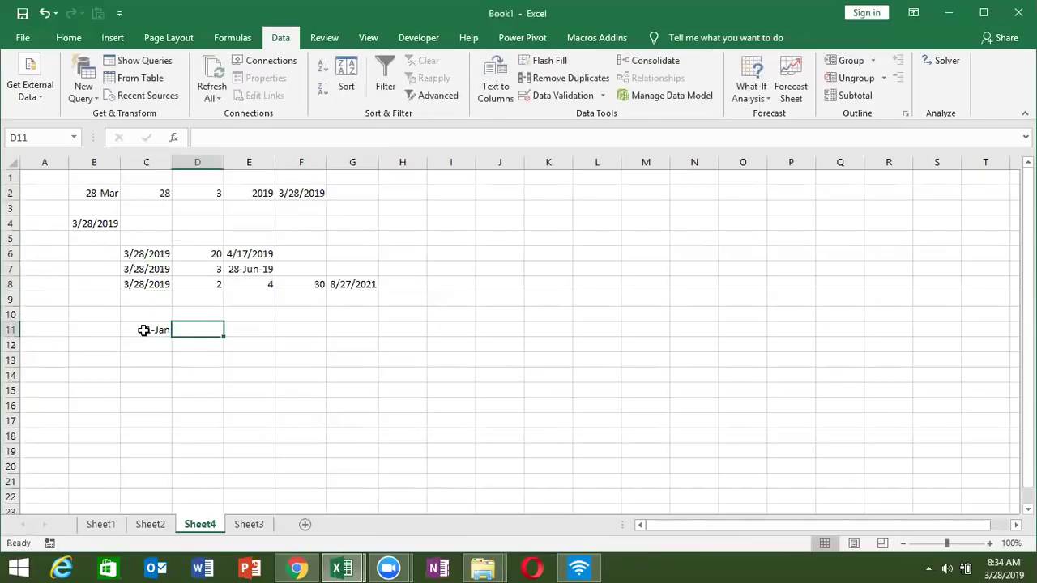
{"action": "key", "text": "ctrl+semicolon"}
{"action": "key", "text": "Tab"}
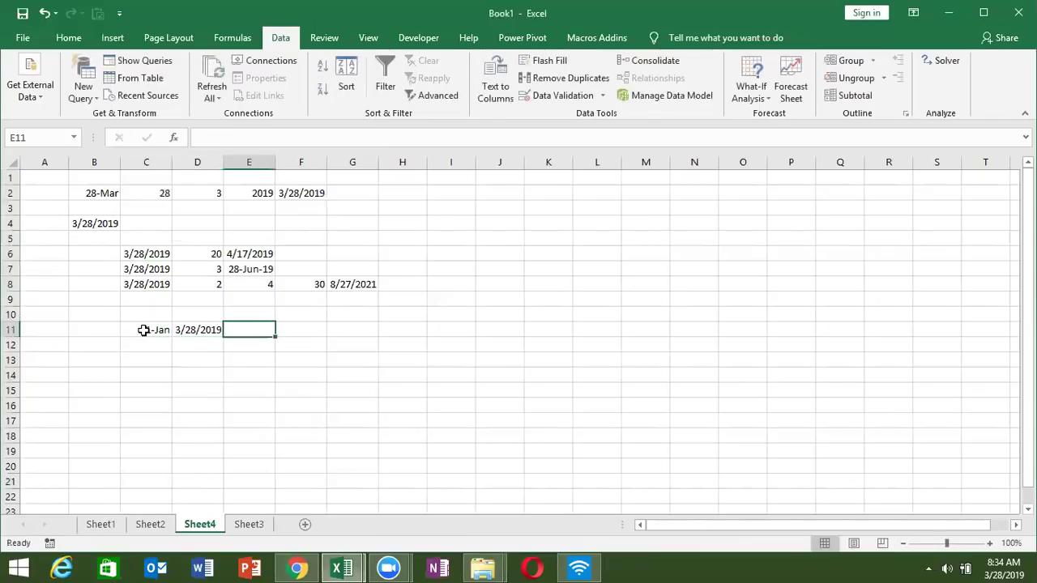
Step: Enter =D11-C11 in E11 to get 86 days
{"action": "type", "text": "="}
{"action": "key", "text": "Left"}
{"action": "type", "text": "-"}
{"action": "key", "text": "Left"}
{"action": "key", "text": "Left"}
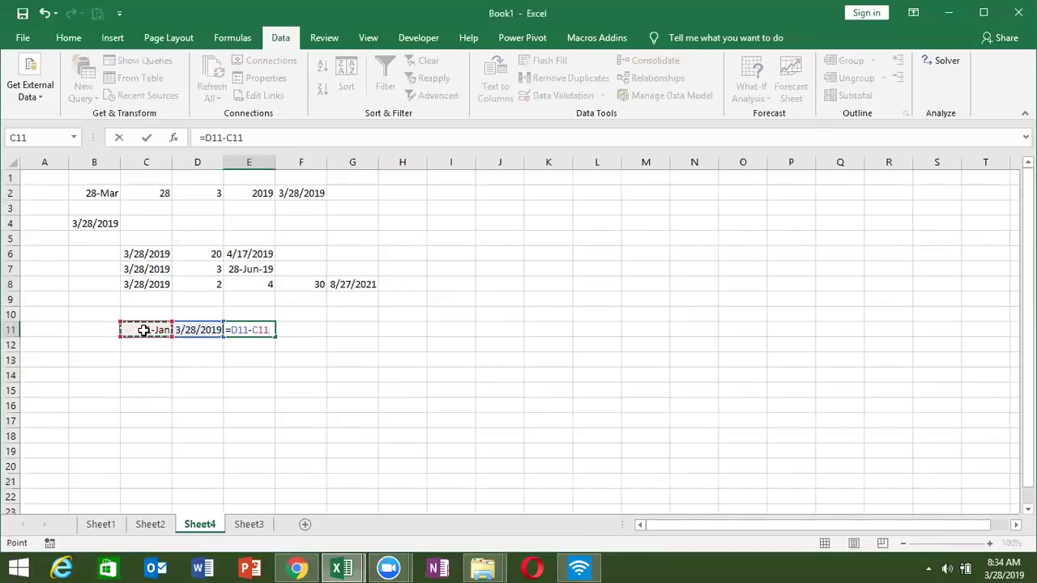
{"action": "key", "text": "Return"}
{"action": "key", "text": "Up"}
{"action": "key", "text": "Right"}
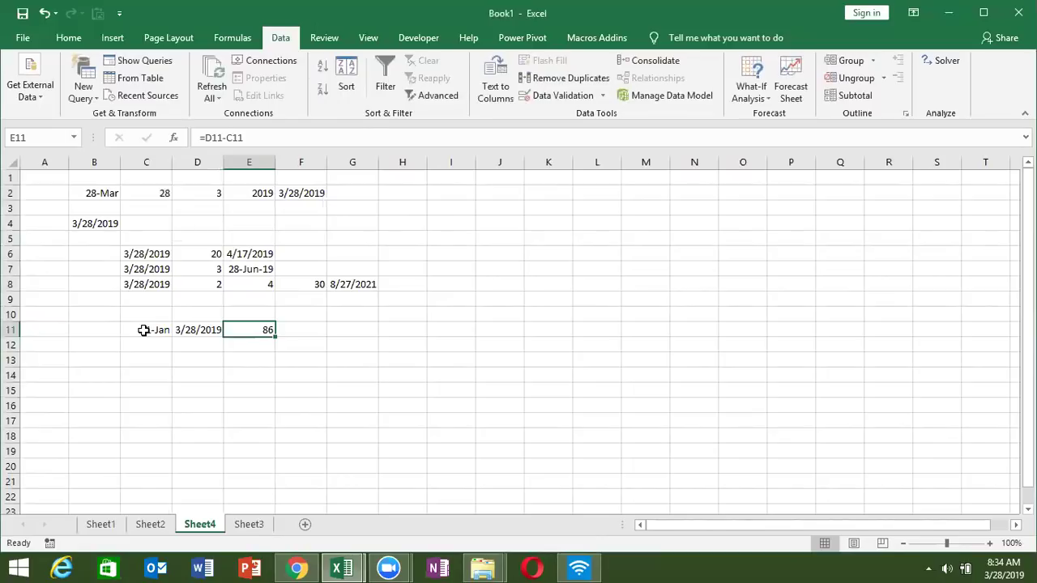
{"action": "key", "text": "Right"}
{"action": "type", "text": "="}
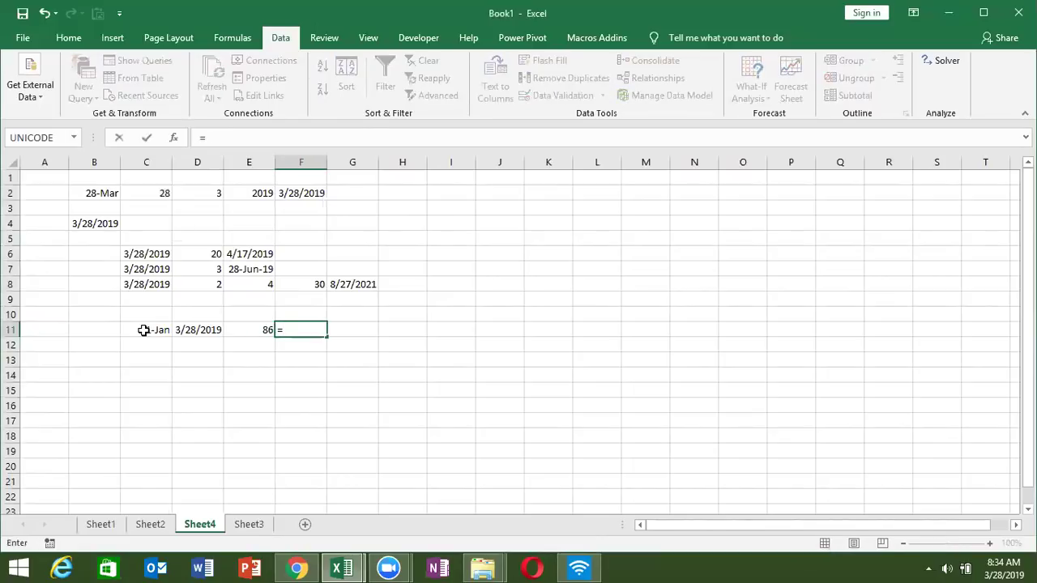
{"action": "type", "text": "day"}
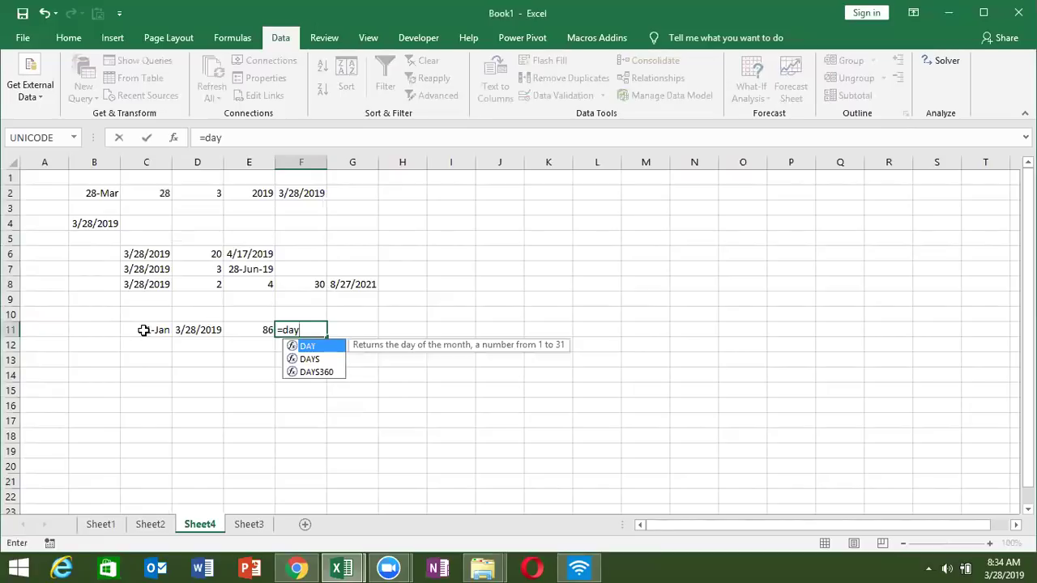
{"action": "type", "text": "s"}
Step: Complete =DAYS(D11,C11) in F11, which returns 86
{"action": "key", "text": "Tab"}
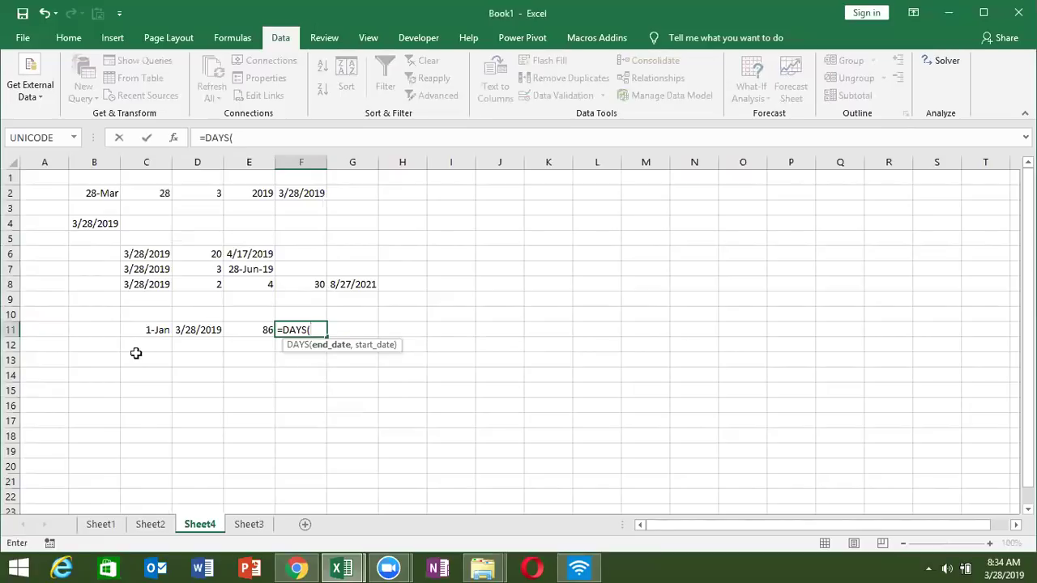
{"action": "left_click", "coordinate": [181, 332]}
{"action": "type", "text": ","}
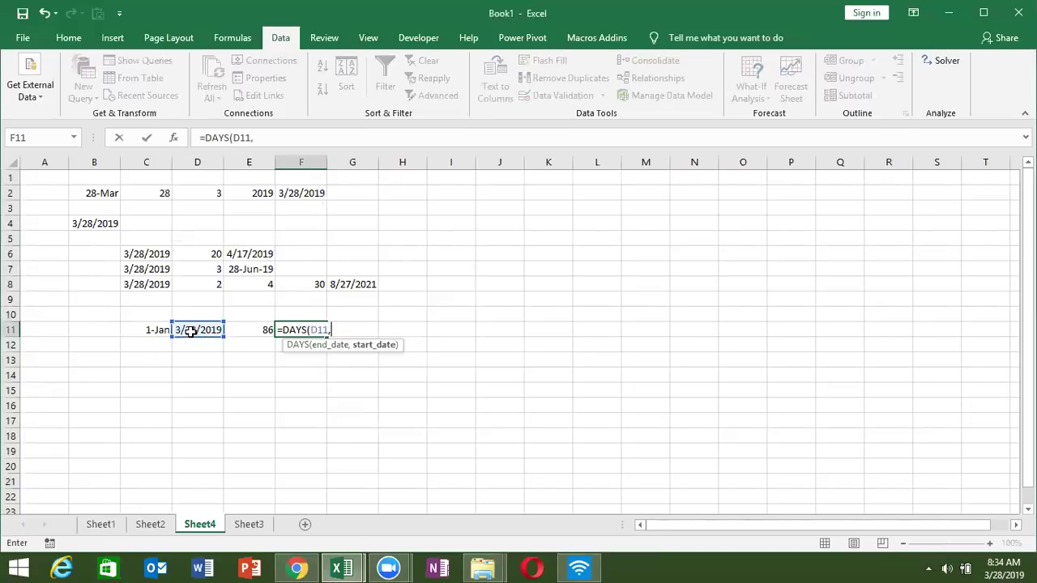
{"action": "left_click", "coordinate": [150, 330]}
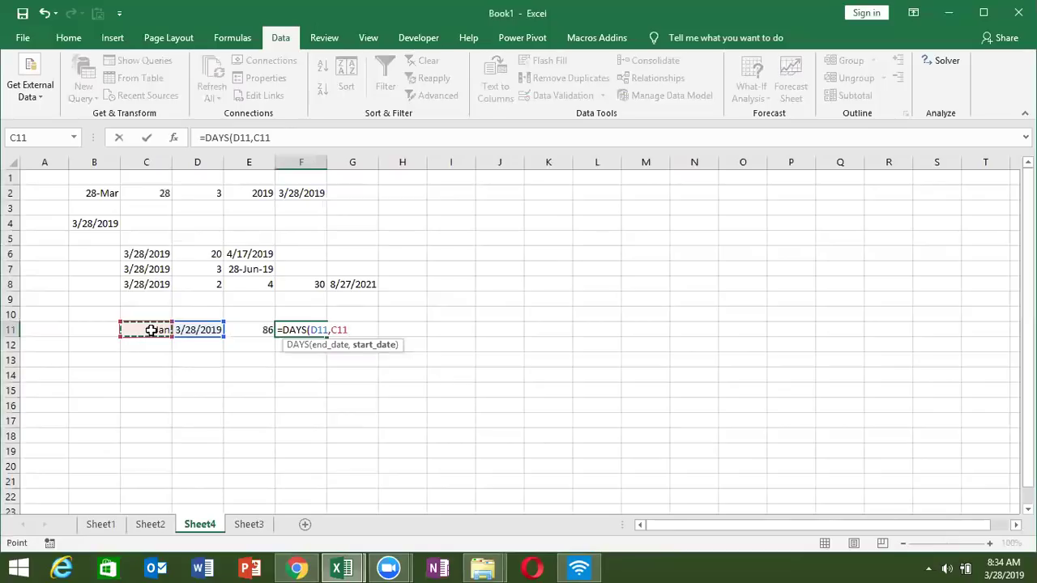
{"action": "key", "text": "ctrl+Return"}
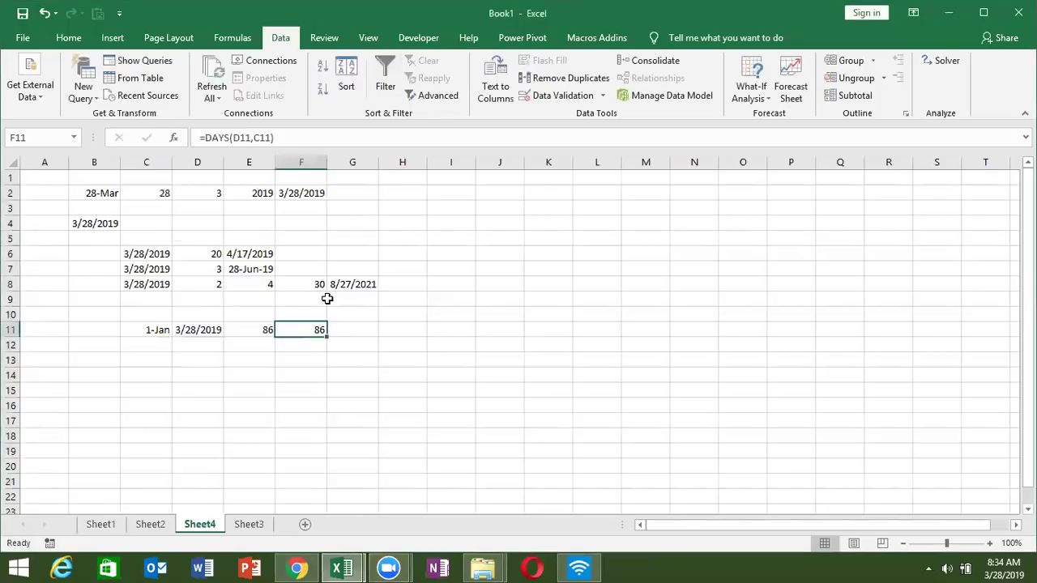
{"action": "left_click", "coordinate": [173, 342]}
Step: Copy row 11's dates into row 12 and enter =NETWORKDAYS(C12,D12,J1:J20) in E12, giving 63
{"action": "left_click_drag", "start_coordinate": [171, 342], "coordinate": [174, 343]}
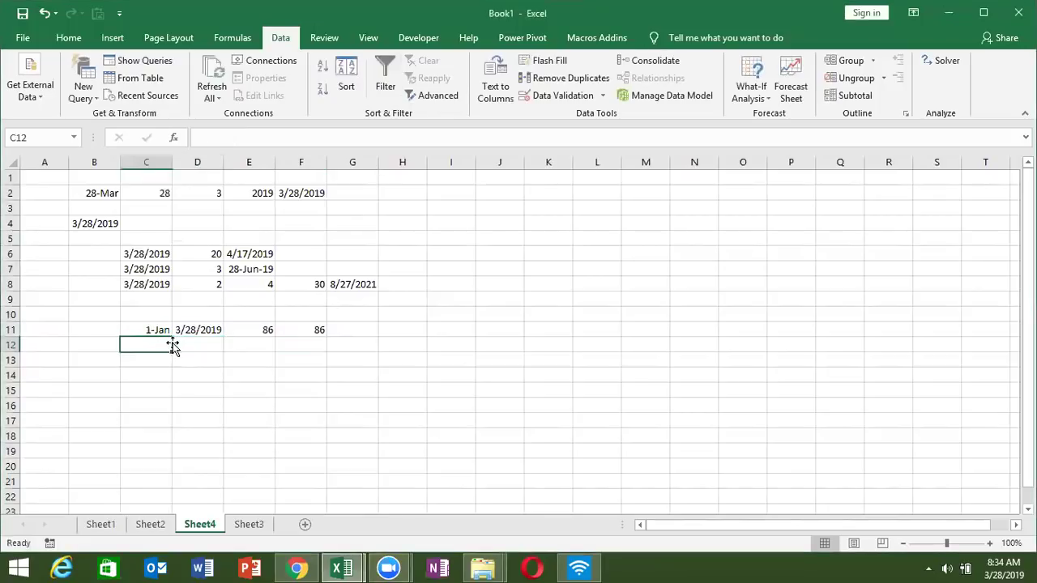
{"action": "key", "text": "ctrl+d"}
{"action": "key", "text": "Right"}
{"action": "key", "text": "Right"}
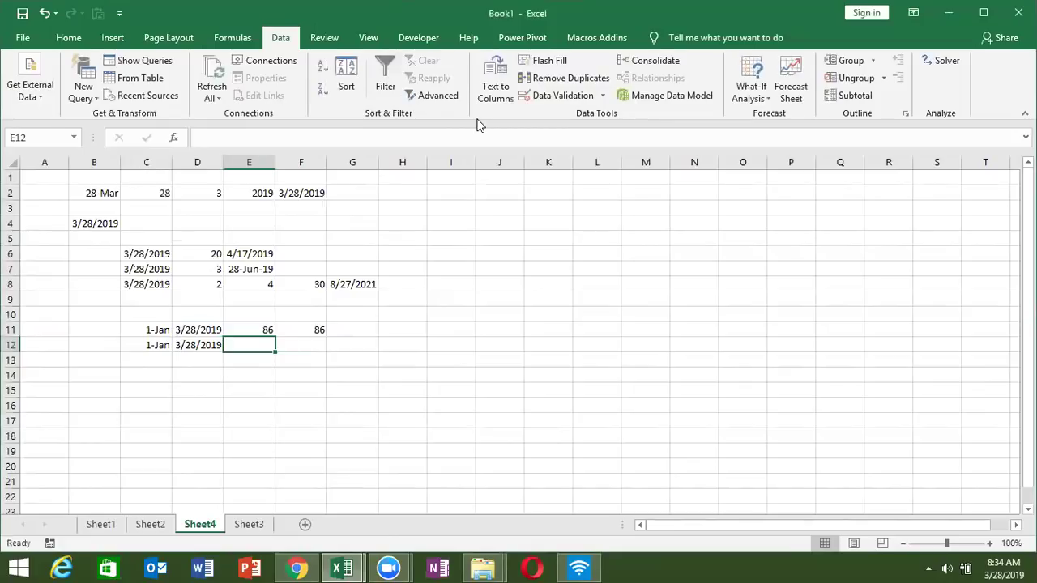
{"action": "type", "text": "="}
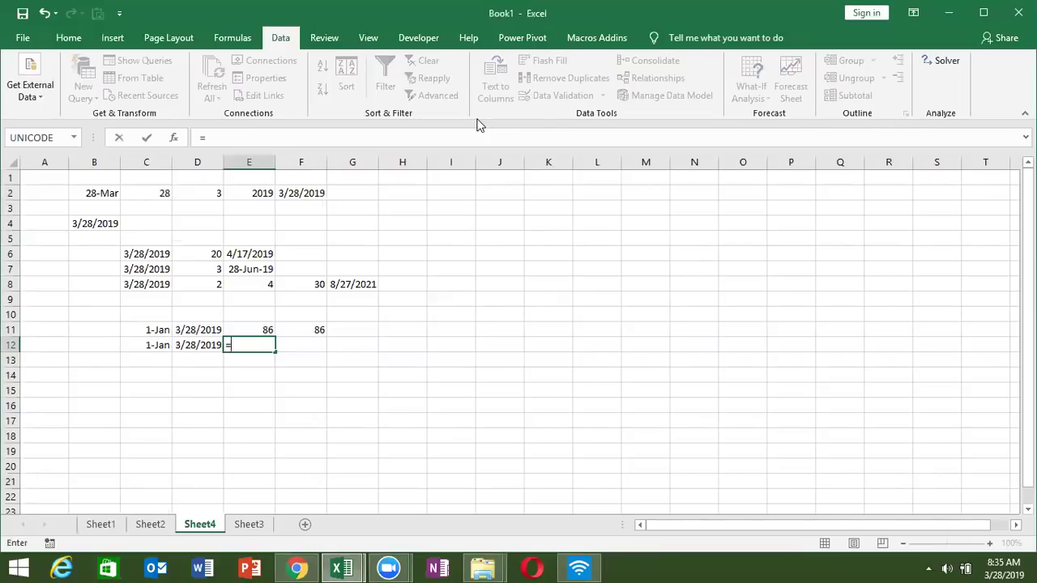
{"action": "type", "text": "netw"}
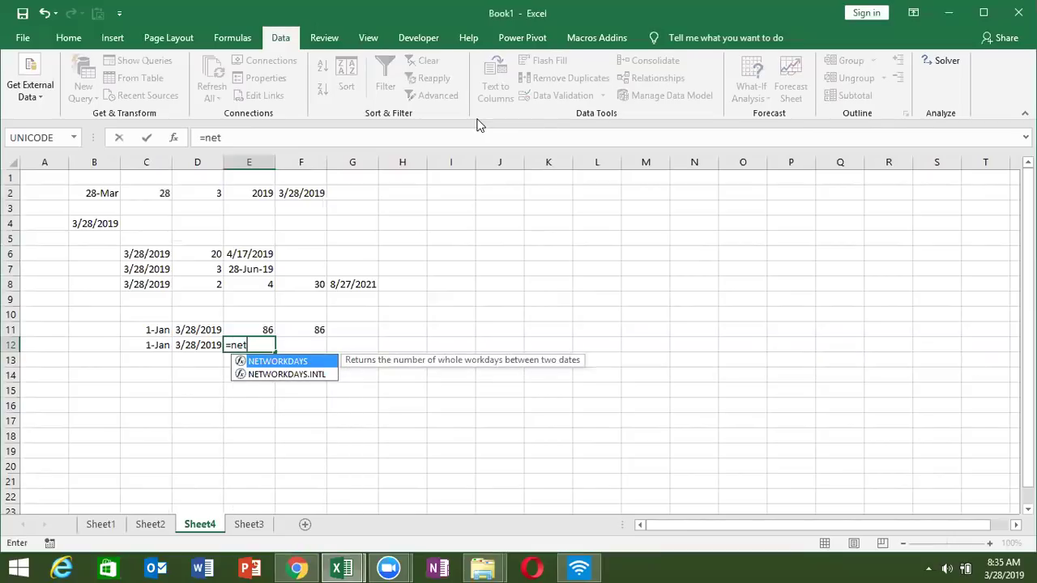
{"action": "key", "text": "Tab"}
{"action": "key", "text": "Left"}
{"action": "key", "text": "Left"}
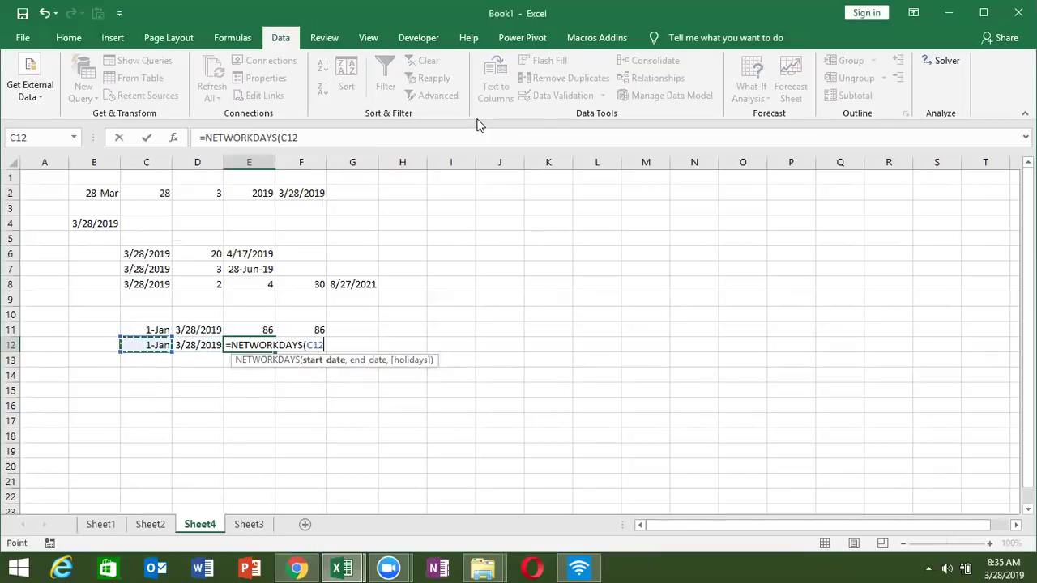
{"action": "type", "text": ","}
{"action": "key", "text": "Left"}
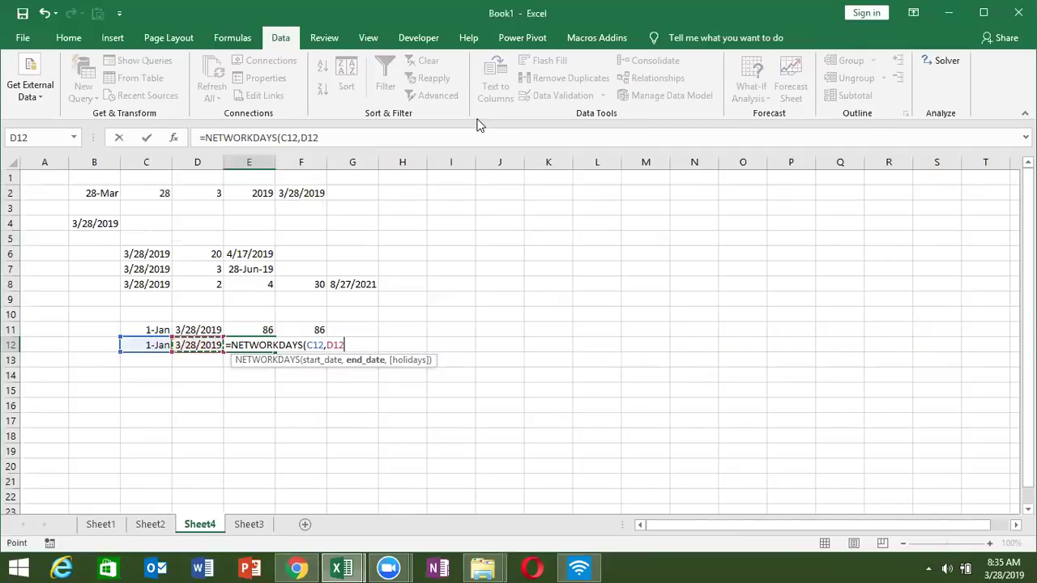
{"action": "type", "text": ","}
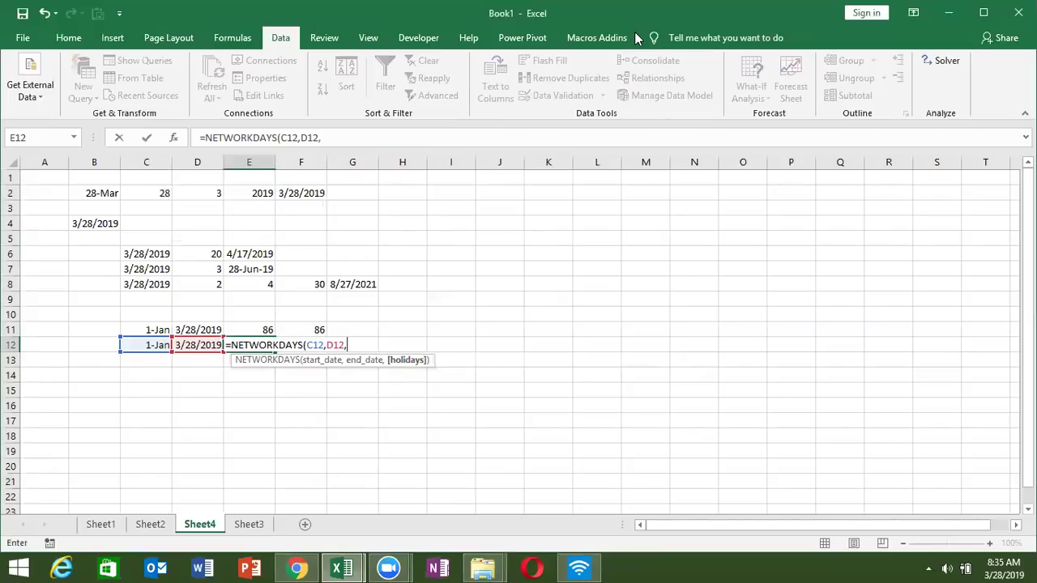
{"action": "left_click_drag", "start_coordinate": [499, 177], "coordinate": [496, 461]}
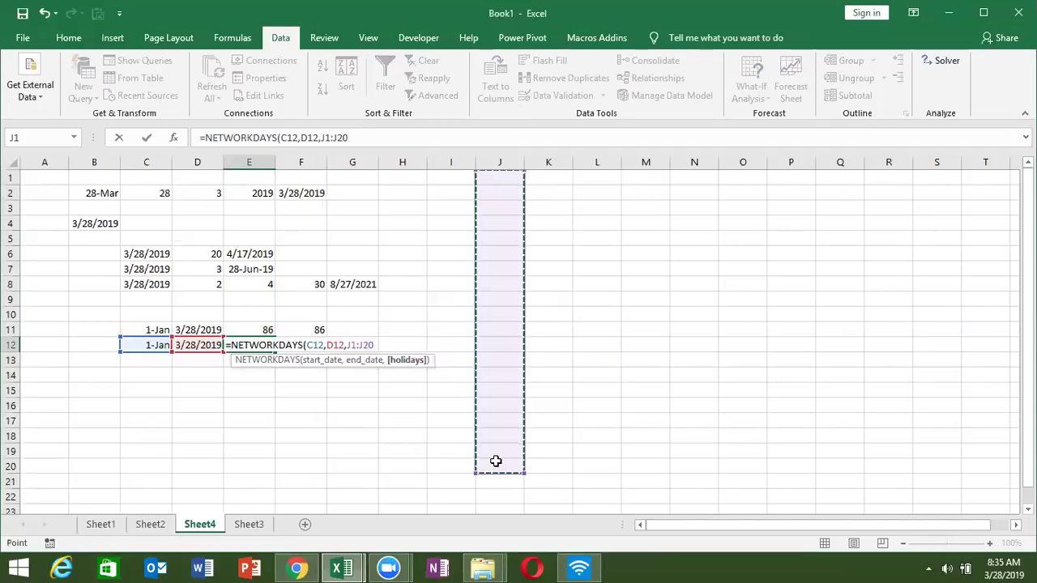
{"action": "key", "text": "Return"}
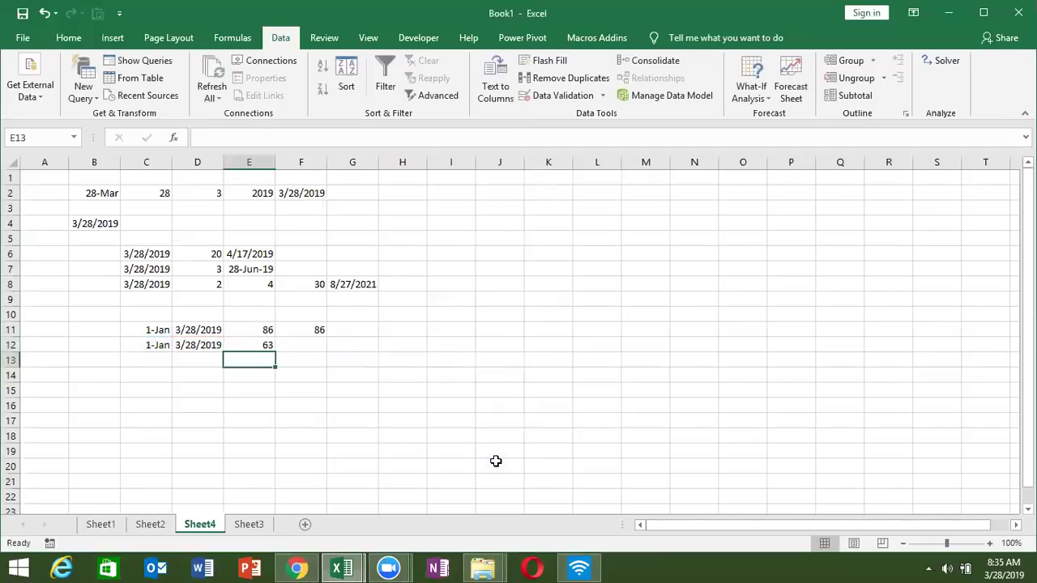
{"action": "key", "text": "Up"}
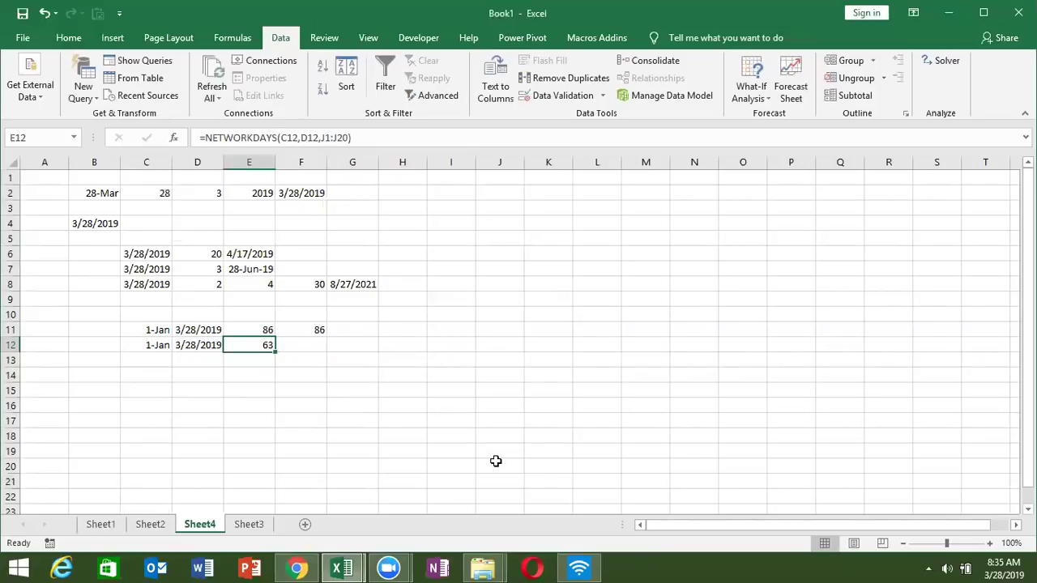
Step: Fill row 13 with the 1-Jan and 3/28/2019 dates from row 12
{"action": "key", "text": "Left"}
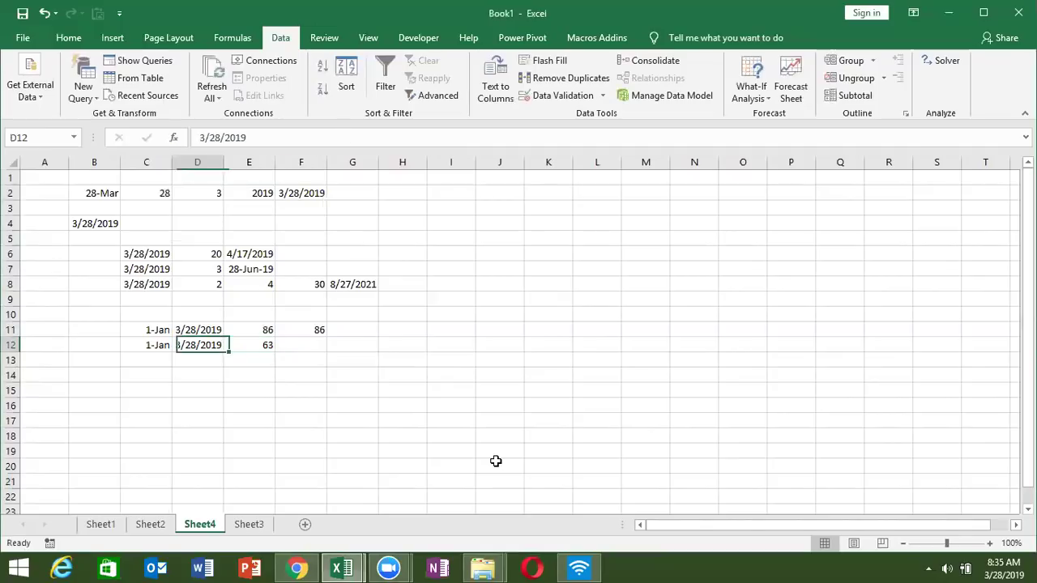
{"action": "key", "text": "Left"}
{"action": "key", "text": "shift+Right"}
{"action": "key", "text": "shift+Down"}
{"action": "key", "text": "ctrl+d"}
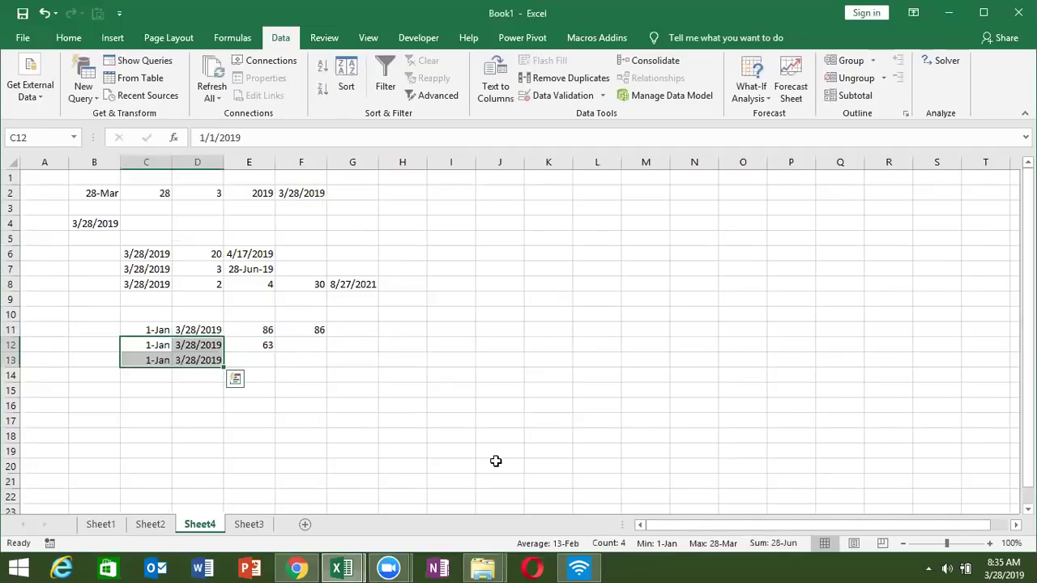
{"action": "key", "text": "Right"}
{"action": "key", "text": "Down"}
Step: Enter =NETWORKDAYS.INTL(C13,D13,12) in E13 using the Monday-only weekend, giving 75
{"action": "key", "text": "Right"}
{"action": "type", "text": "="}
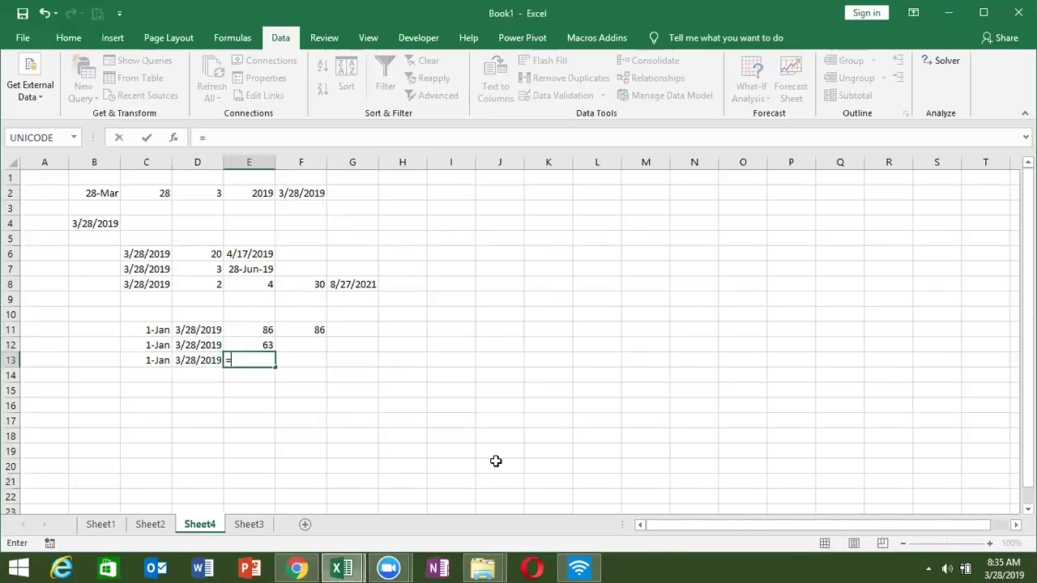
{"action": "type", "text": "net"}
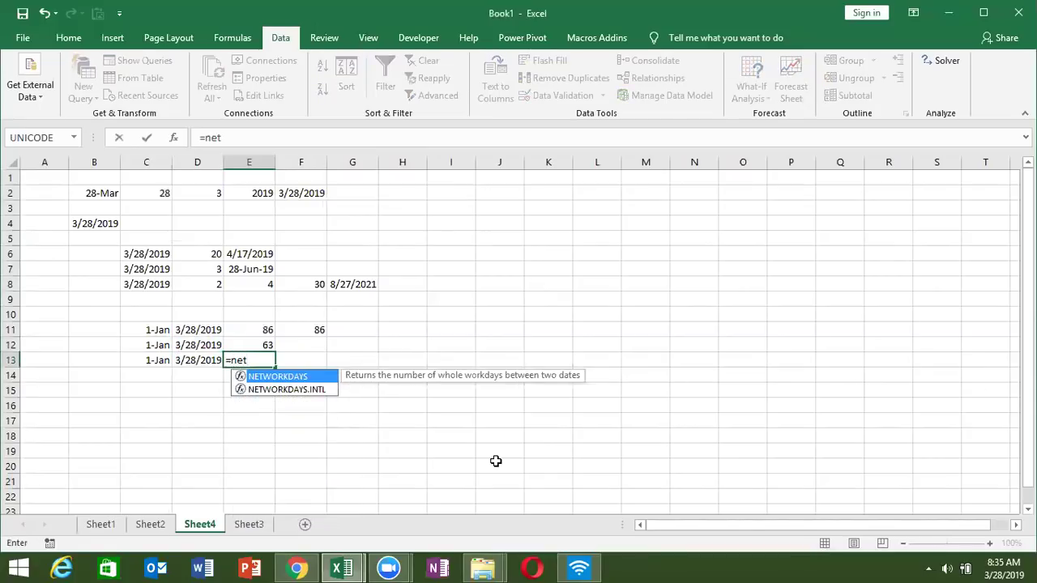
{"action": "key", "text": "Down"}
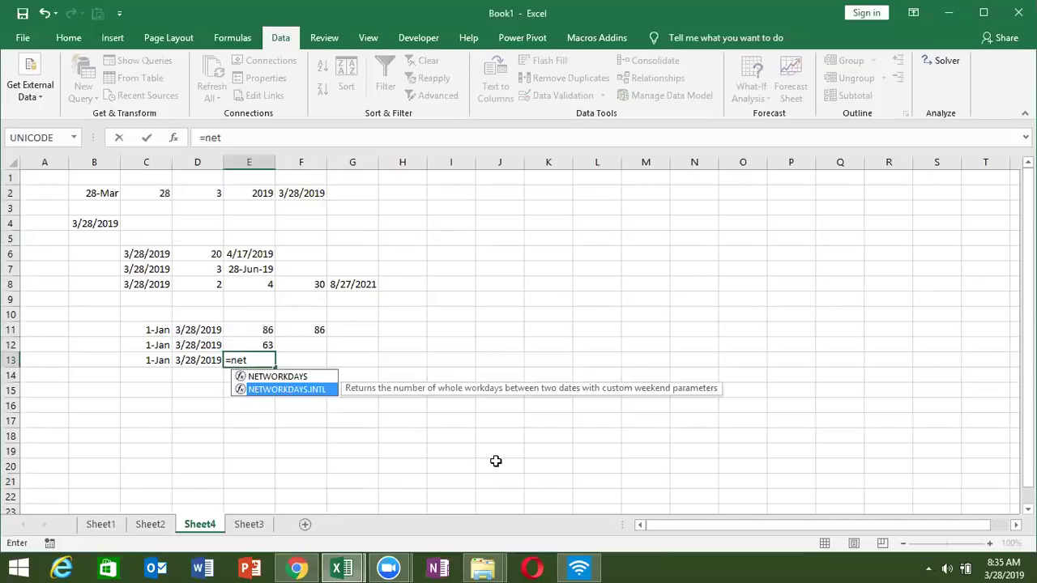
{"action": "key", "text": "Tab"}
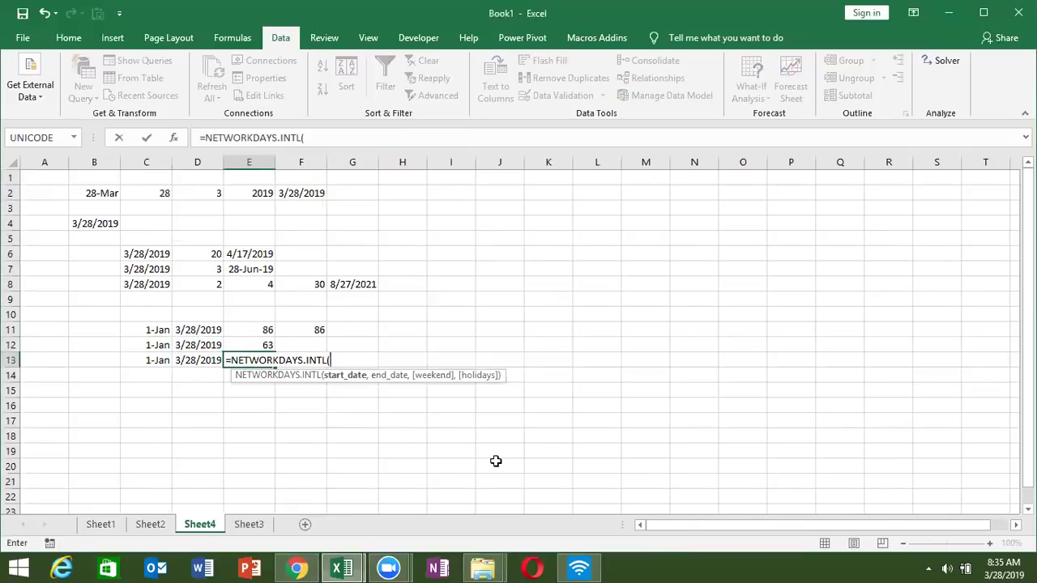
{"action": "key", "text": "Left"}
{"action": "key", "text": "Left"}
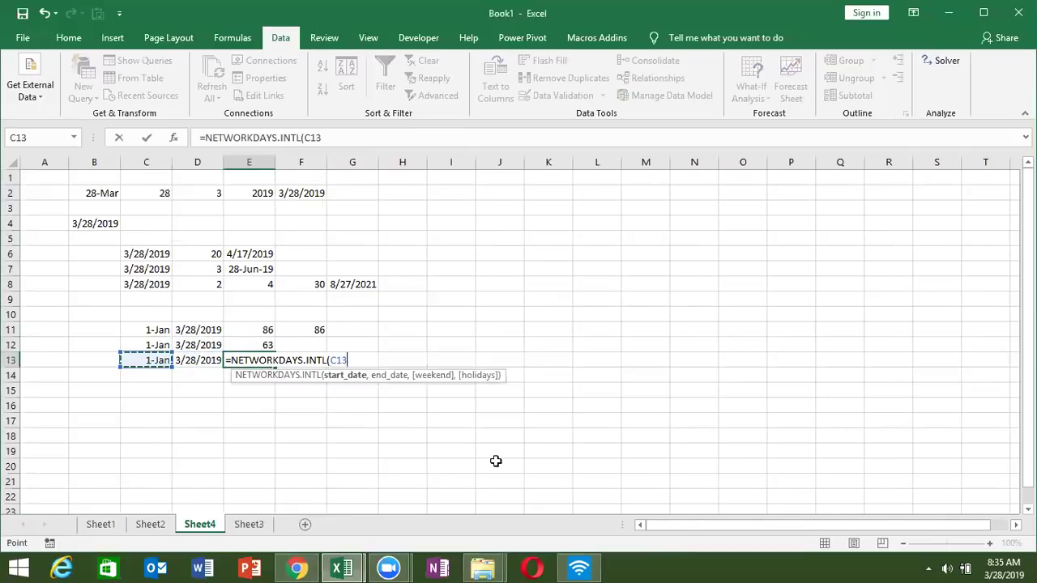
{"action": "type", "text": ","}
{"action": "key", "text": "Left"}
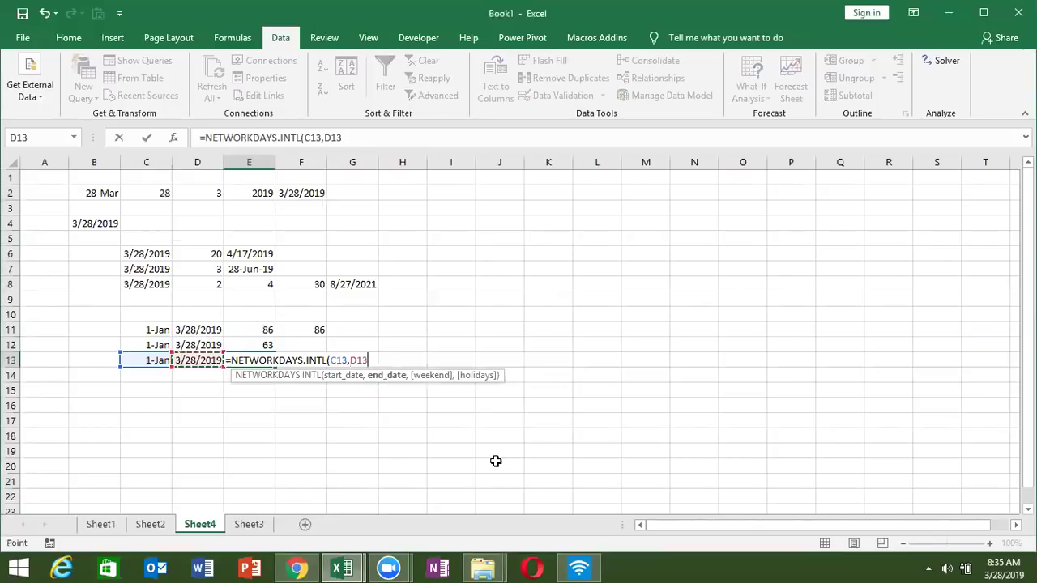
{"action": "type", "text": ","}
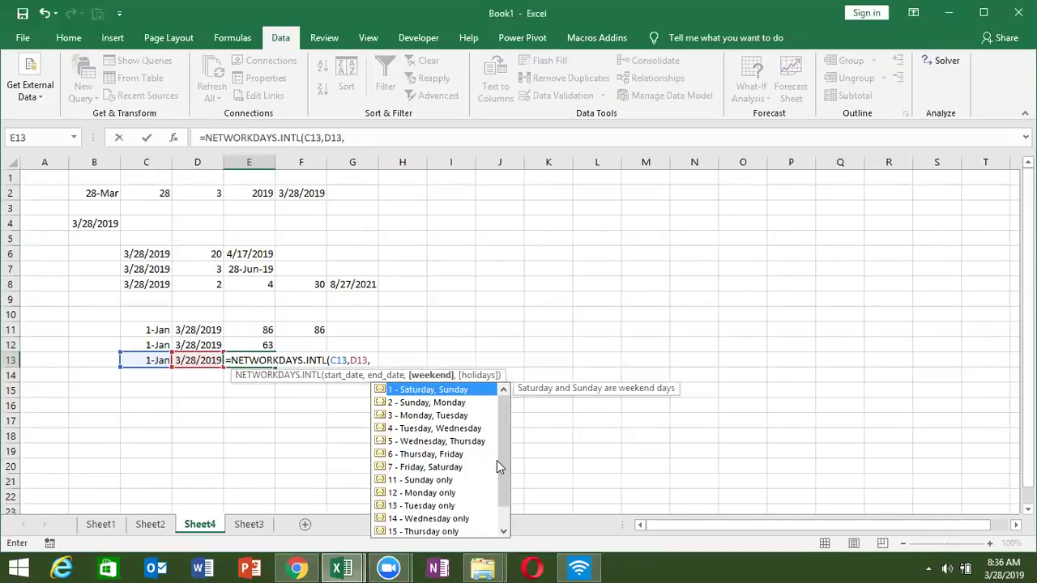
{"action": "key", "text": "Down"}
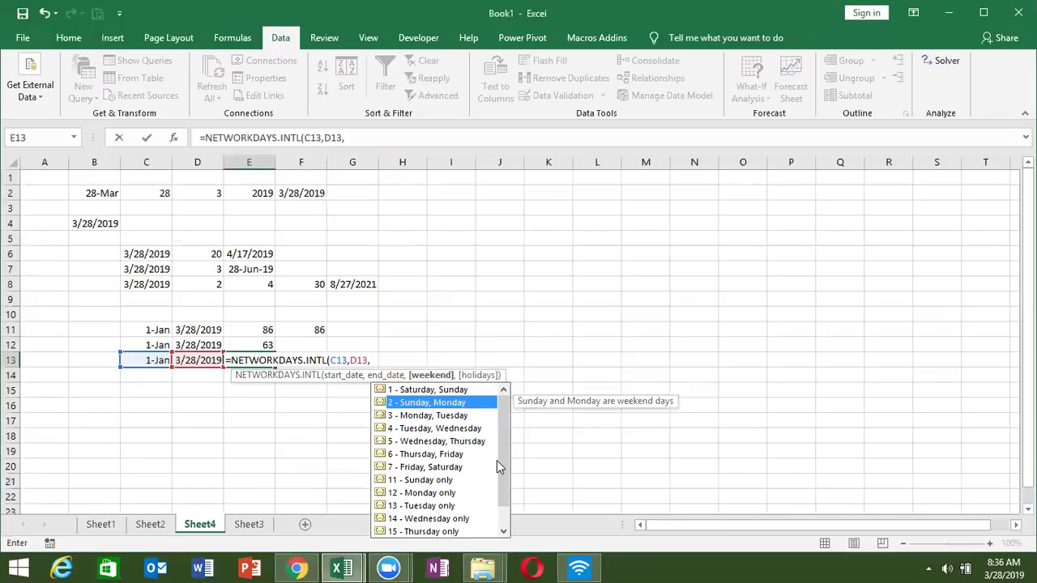
{"action": "key", "text": "Down"}
{"action": "key", "text": "Down"}
{"action": "key", "text": "Down"}
{"action": "key", "text": "Down"}
{"action": "key", "text": "Down"}
{"action": "key", "text": "Down"}
{"action": "key", "text": "Down"}
{"action": "key", "text": "Down"}
{"action": "key", "text": "Up"}
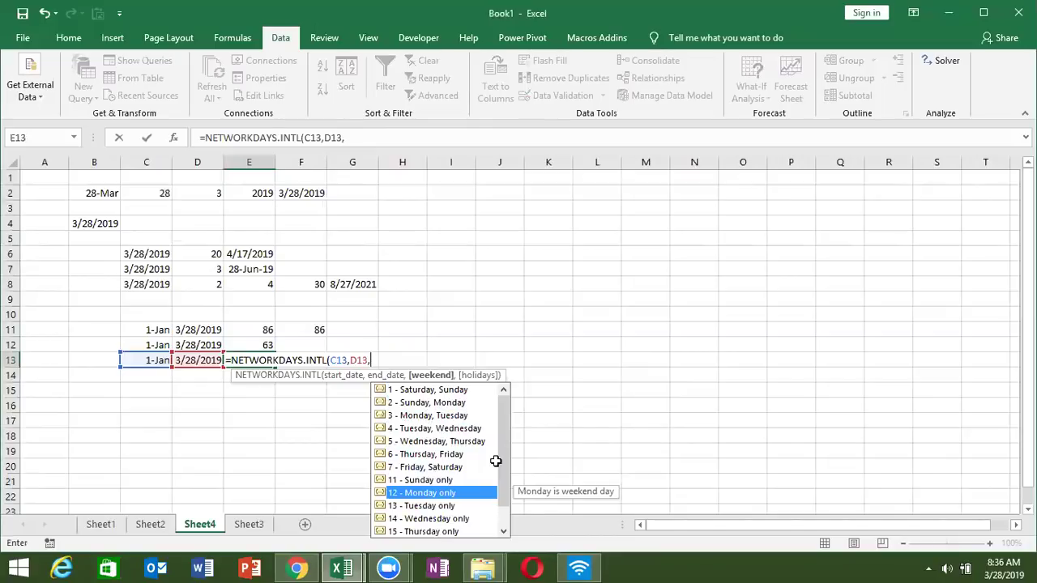
{"action": "key", "text": "Tab"}
{"action": "key", "text": "Return"}
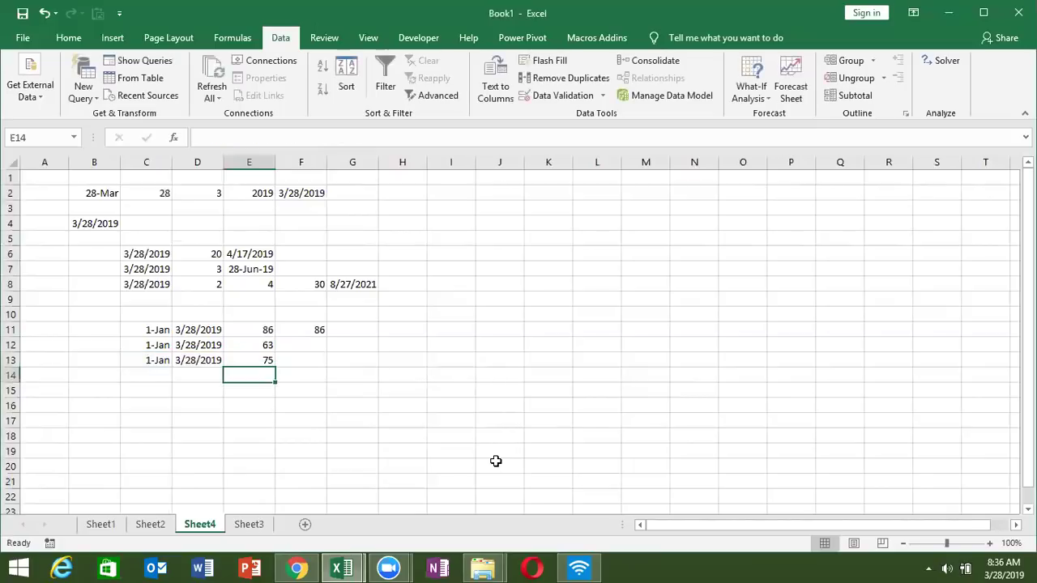
{"action": "key", "text": "Up"}
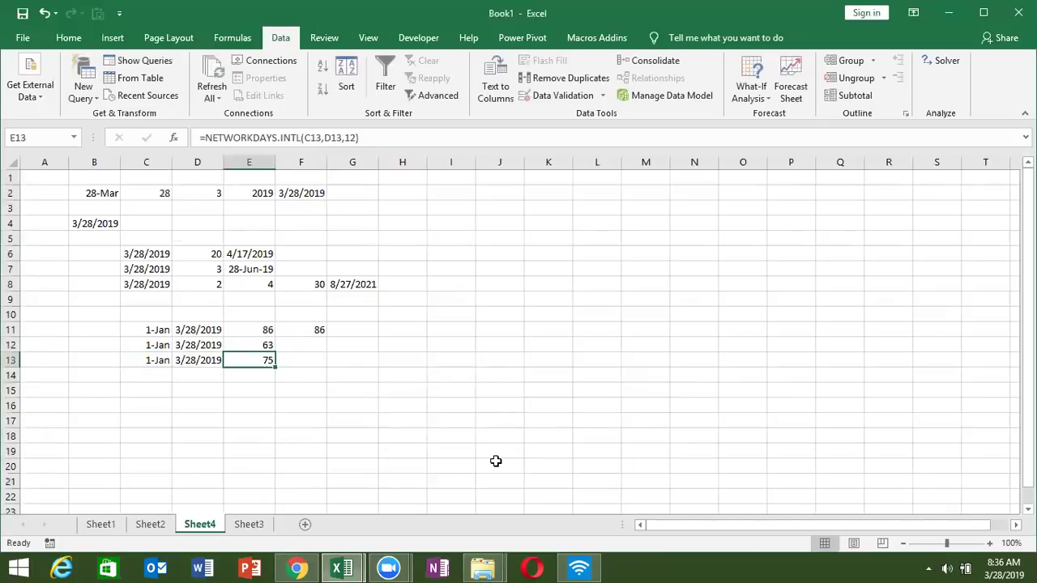
Step: Append I2:I20 as the holidays argument to E13's NETWORKDAYS.INTL formula
{"action": "double_click", "coordinate": [268, 359]}
{"action": "left_click", "coordinate": [405, 366]}
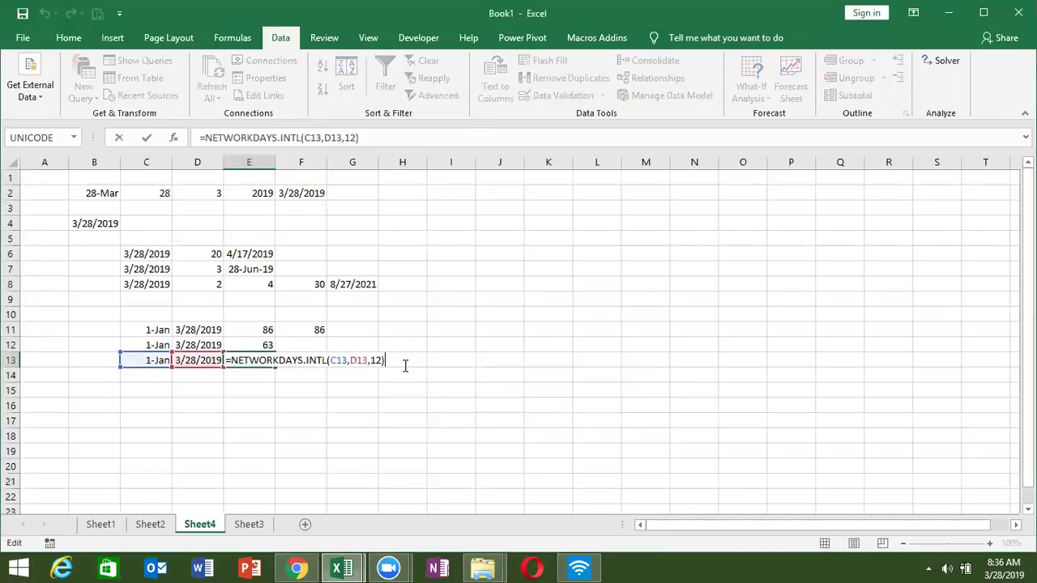
{"action": "key", "text": "BackSpace"}
{"action": "type", "text": ","}
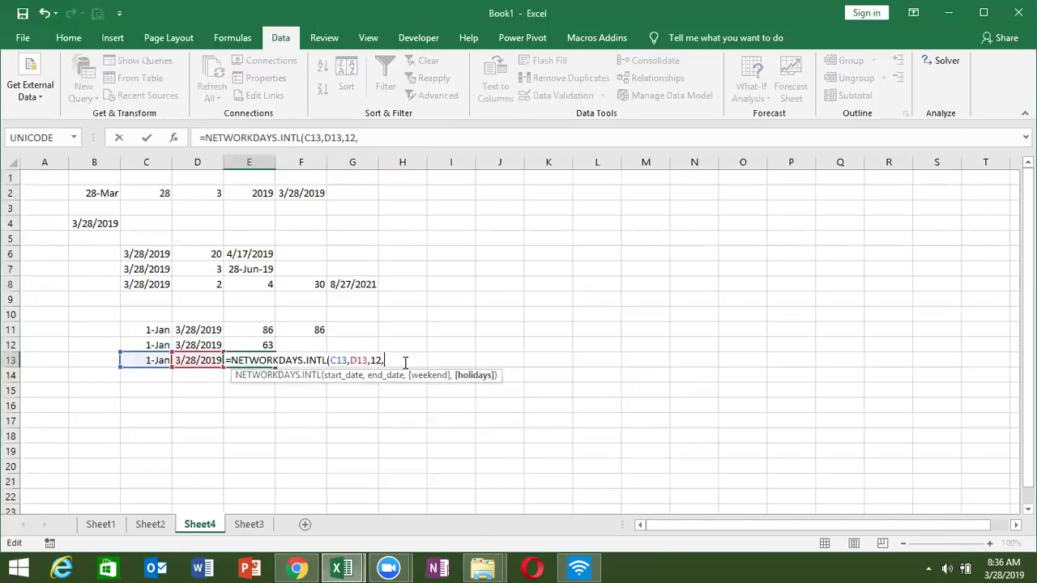
{"action": "left_click_drag", "start_coordinate": [458, 192], "coordinate": [453, 461]}
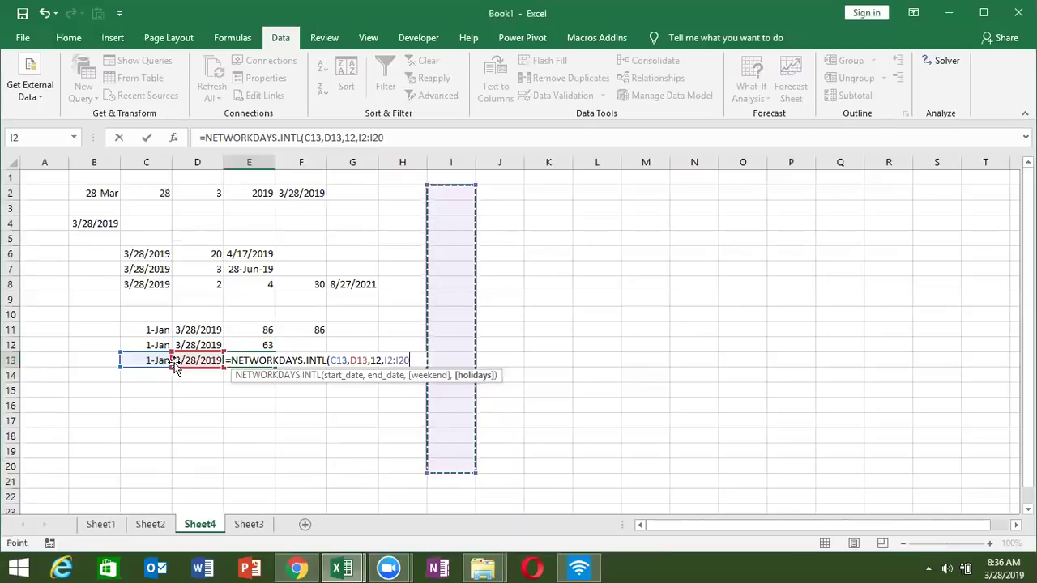
{"action": "key", "text": "Return"}
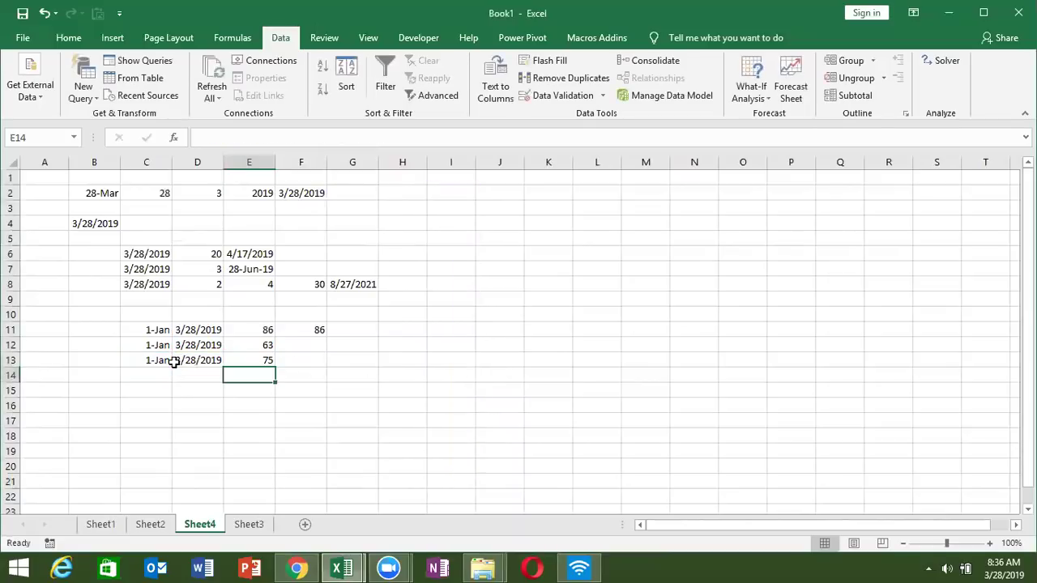
{"action": "key", "text": "Up"}
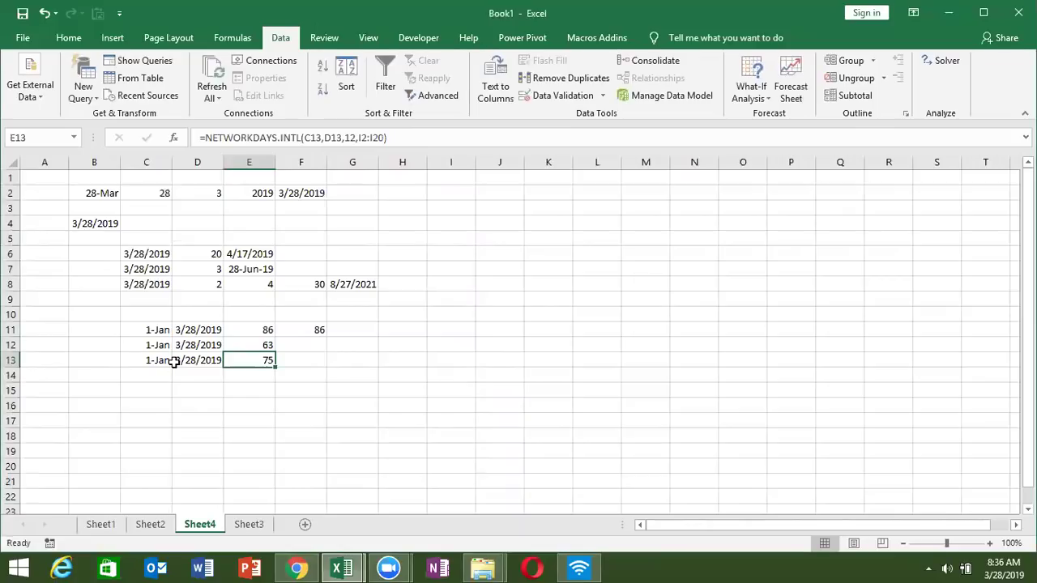
{"action": "key", "text": "Down"}
{"action": "key", "text": "Left"}
{"action": "key", "text": "Left"}
{"action": "key", "text": "Down"}
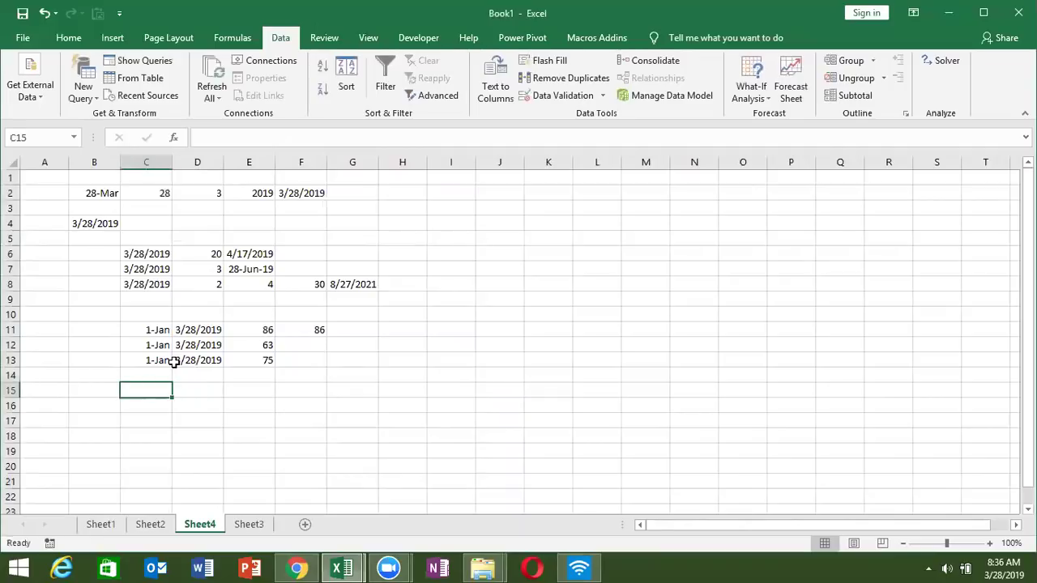
Step: Put today's date 3/28/2019 in C15 and the plain number 15 in D15
{"action": "key", "text": "ctrl+semicolon"}
{"action": "key", "text": "Tab"}
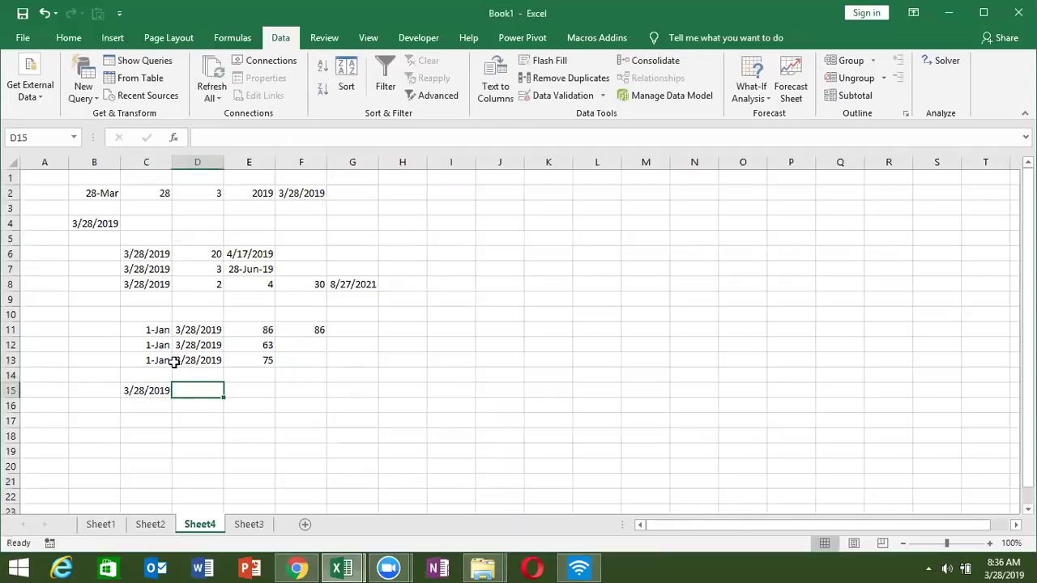
{"action": "type", "text": "3"}
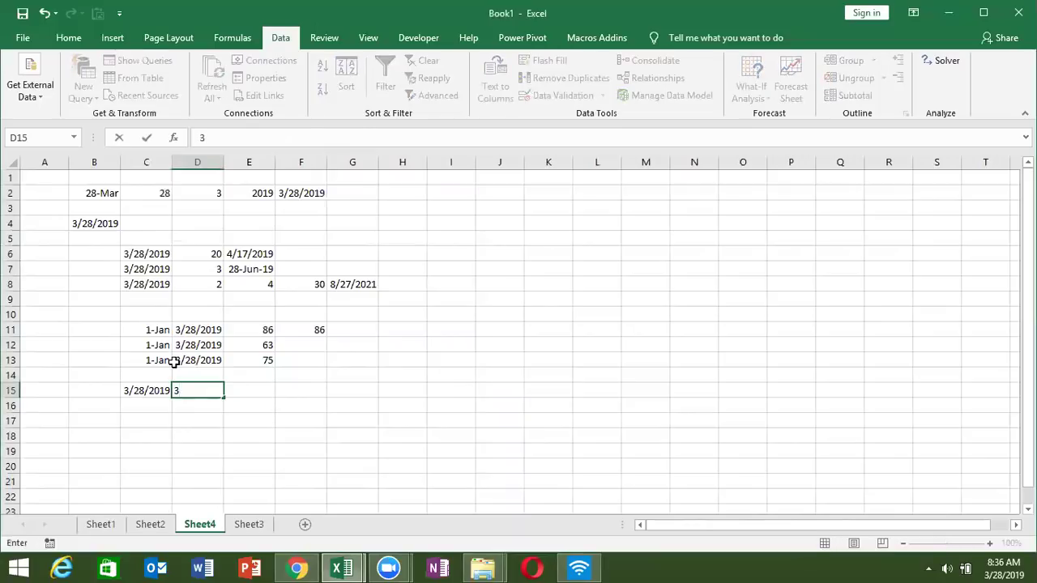
{"action": "key", "text": "Escape"}
{"action": "type", "text": "15"}
{"action": "key", "text": "Return"}
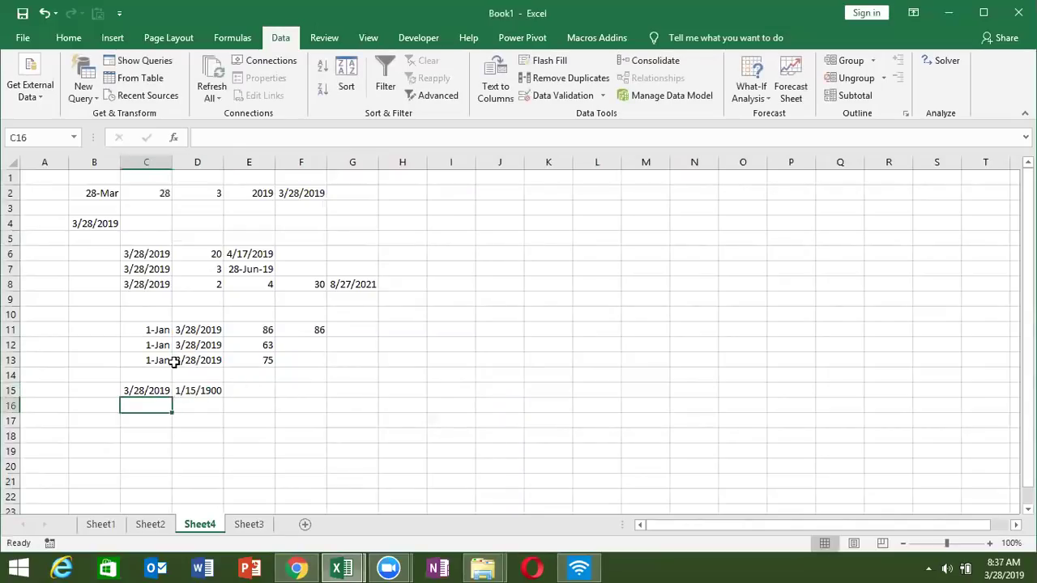
{"action": "key", "text": "Up"}
{"action": "key", "text": "Right"}
{"action": "key", "text": "ctrl+shift+asciitilde"}
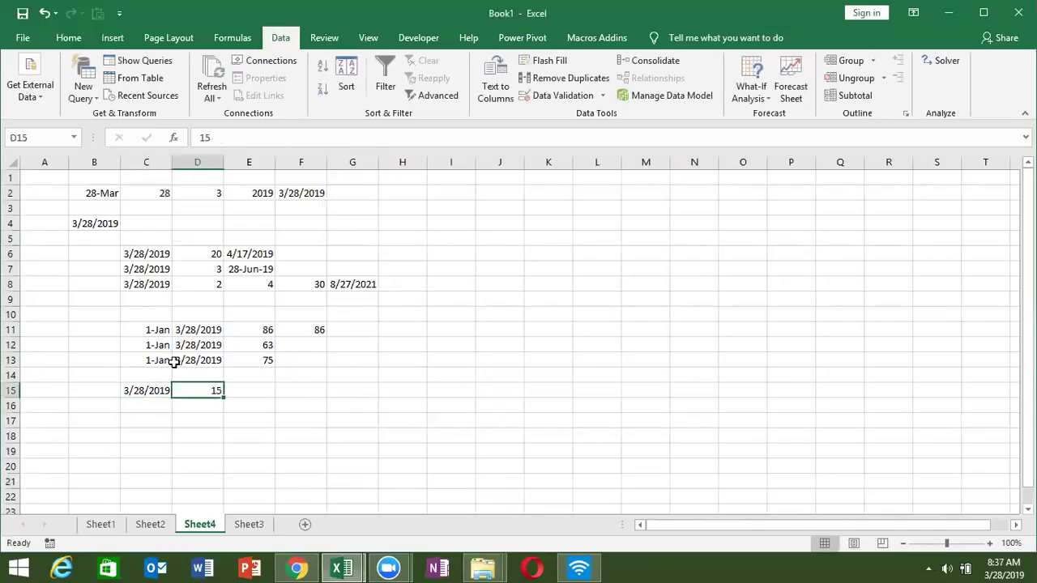
{"action": "key", "text": "Right"}
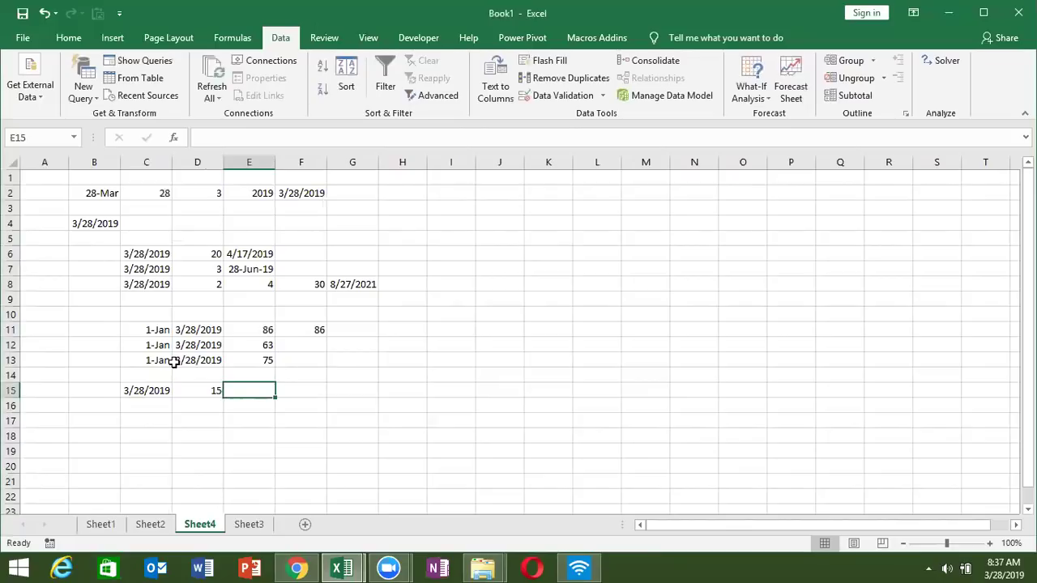
Step: Enter =WORKDAY(C15,D15,J3:J20) in E15 and format it as a date, 18-Apr-19
{"action": "type", "text": "=wor"}
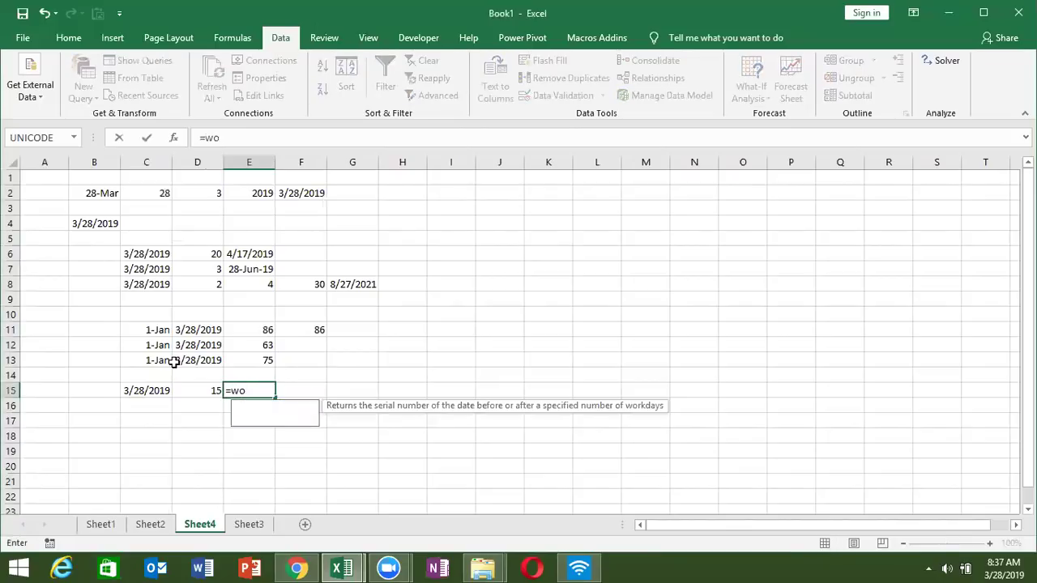
{"action": "type", "text": "kd"}
{"action": "key", "text": "Tab"}
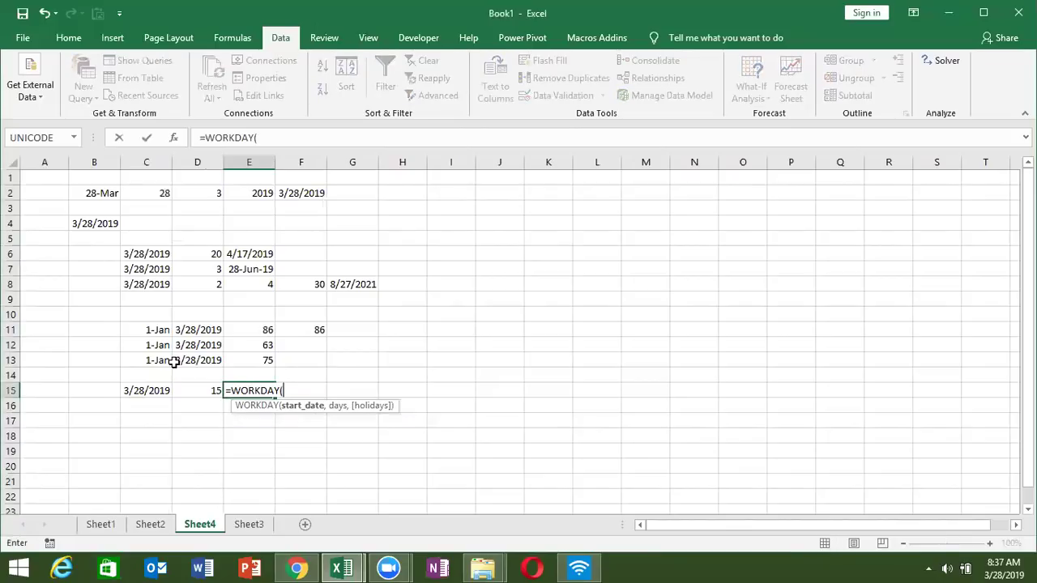
{"action": "left_click", "coordinate": [135, 396]}
{"action": "type", "text": ","}
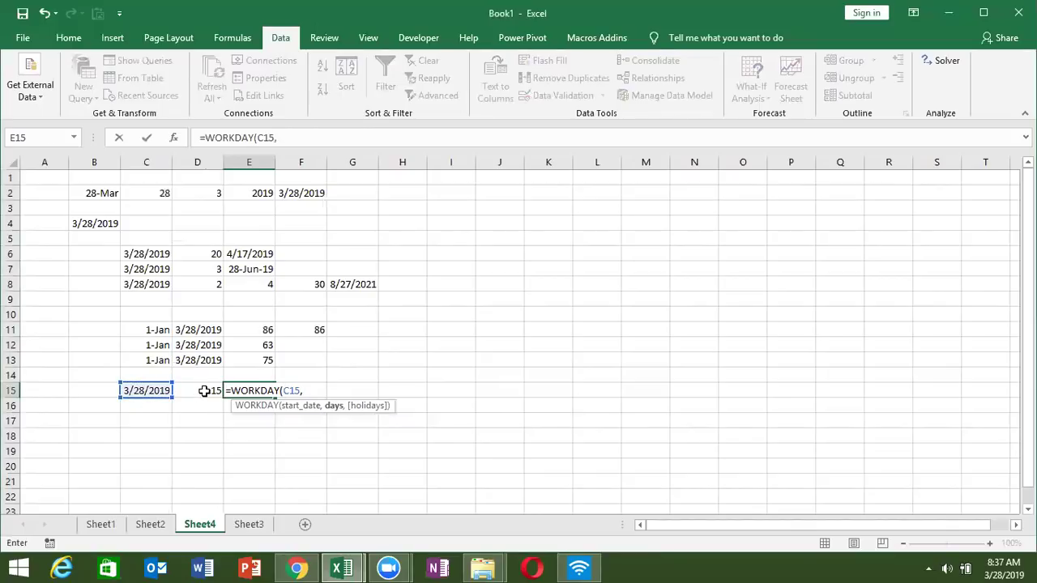
{"action": "left_click", "coordinate": [205, 391]}
{"action": "type", "text": ","}
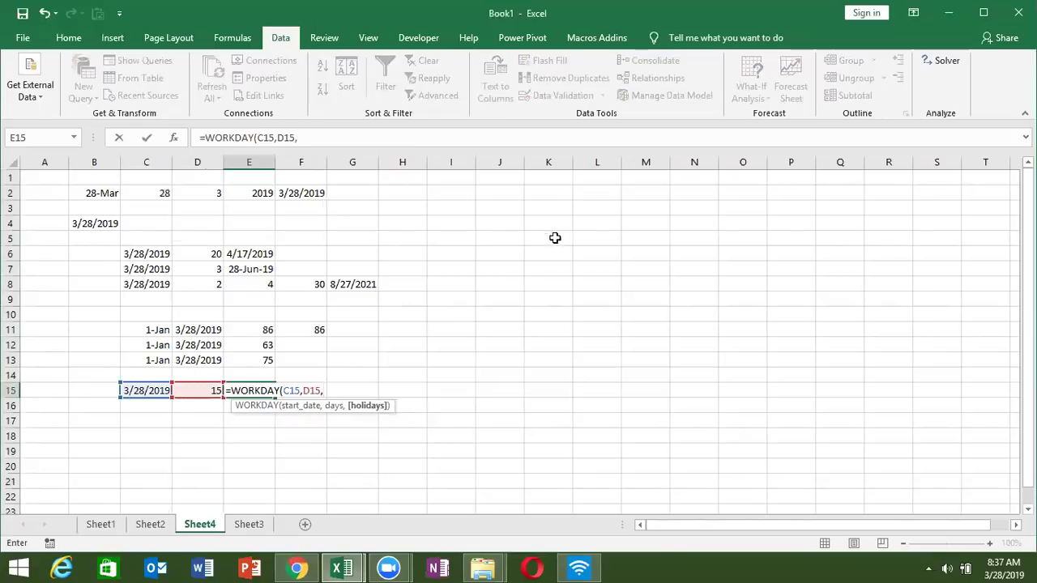
{"action": "left_click", "coordinate": [519, 202]}
{"action": "left_click_drag", "start_coordinate": [518, 203], "coordinate": [510, 458]}
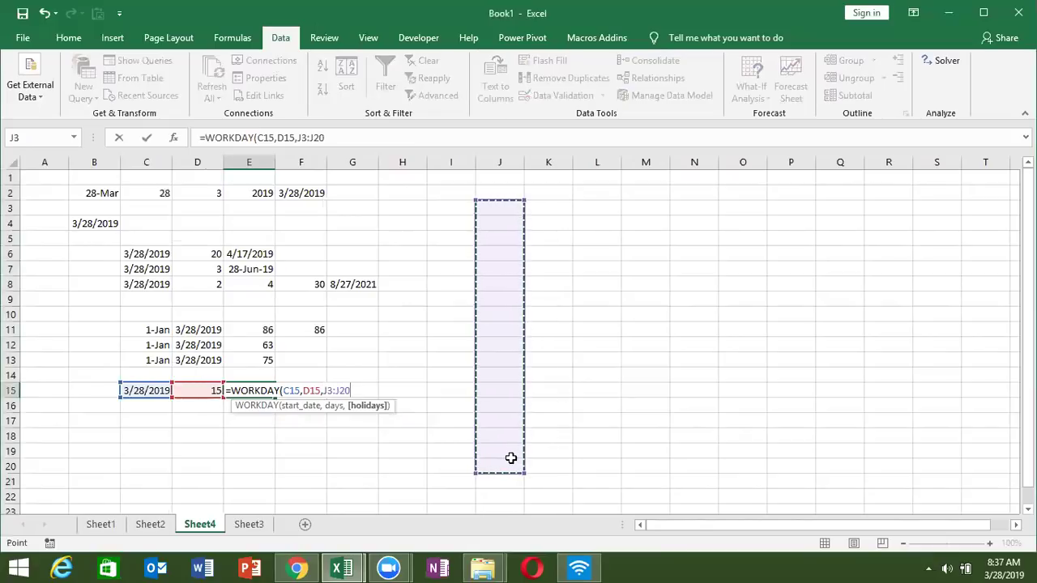
{"action": "key", "text": "Return"}
{"action": "key", "text": "Up"}
{"action": "key", "text": "ctrl+shift+3"}
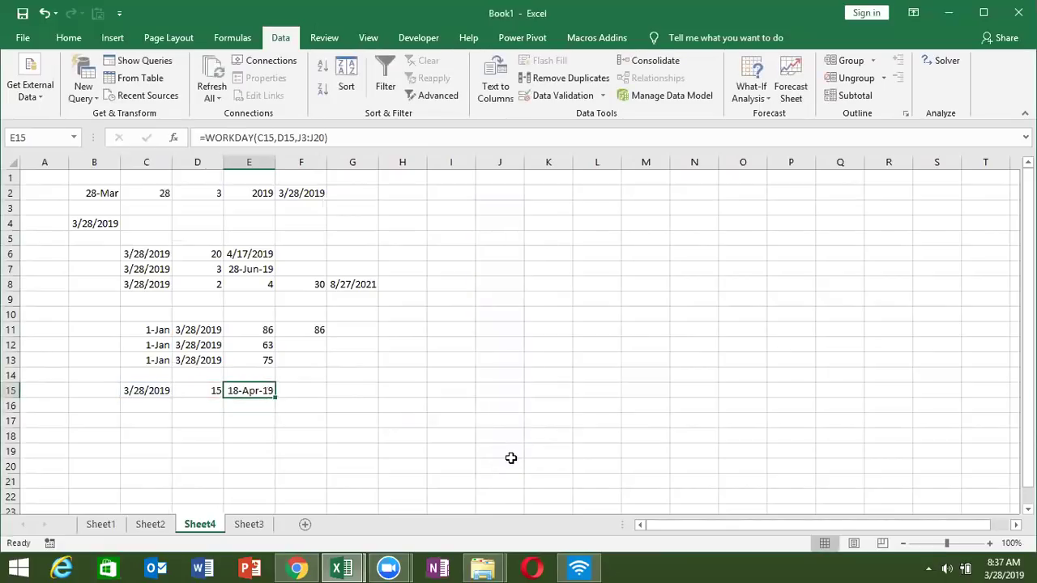
Step: Copy the 3/28/2019 date and 15 from row 15 down into row 16
{"action": "key", "text": "Left"}
{"action": "key", "text": "Left"}
{"action": "key", "text": "shift+Right"}
{"action": "key", "text": "shift+Down"}
{"action": "key", "text": "ctrl+d"}
{"action": "key", "text": "Down"}
{"action": "key", "text": "Right"}
{"action": "key", "text": "Right"}
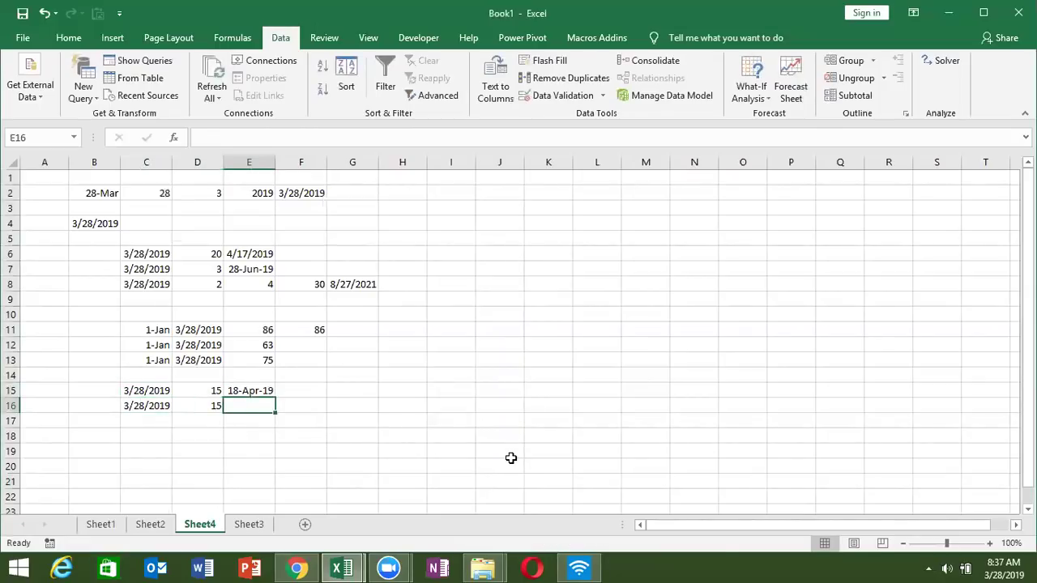
Step: Enter =WORKDAY.INTL(C16,D16,11,J2:J16) in E16, using Sunday-only weekends and J2:J16 holidays
{"action": "type", "text": "="}
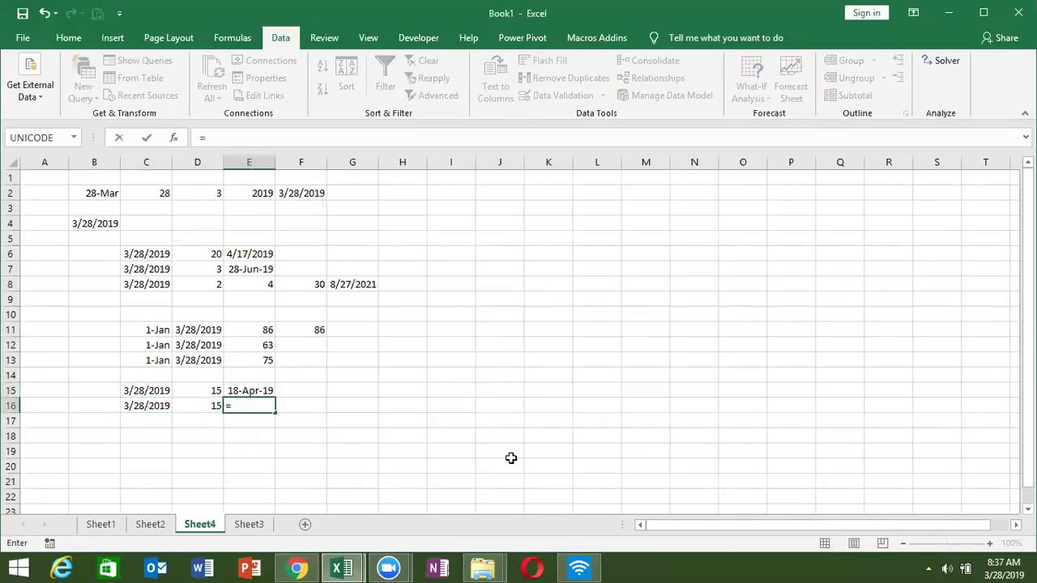
{"action": "type", "text": "w"}
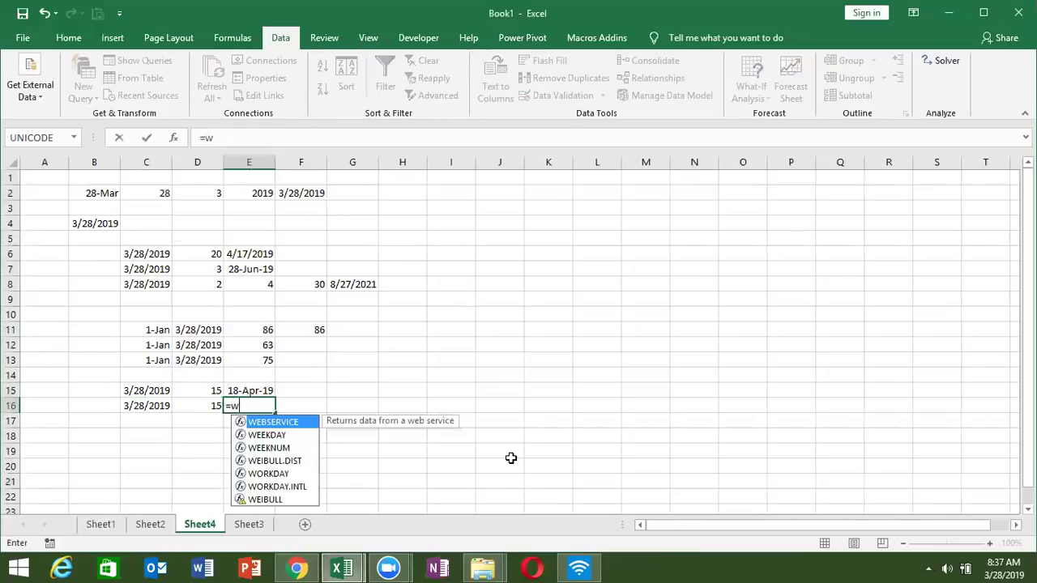
{"action": "type", "text": "or"}
{"action": "key", "text": "Down"}
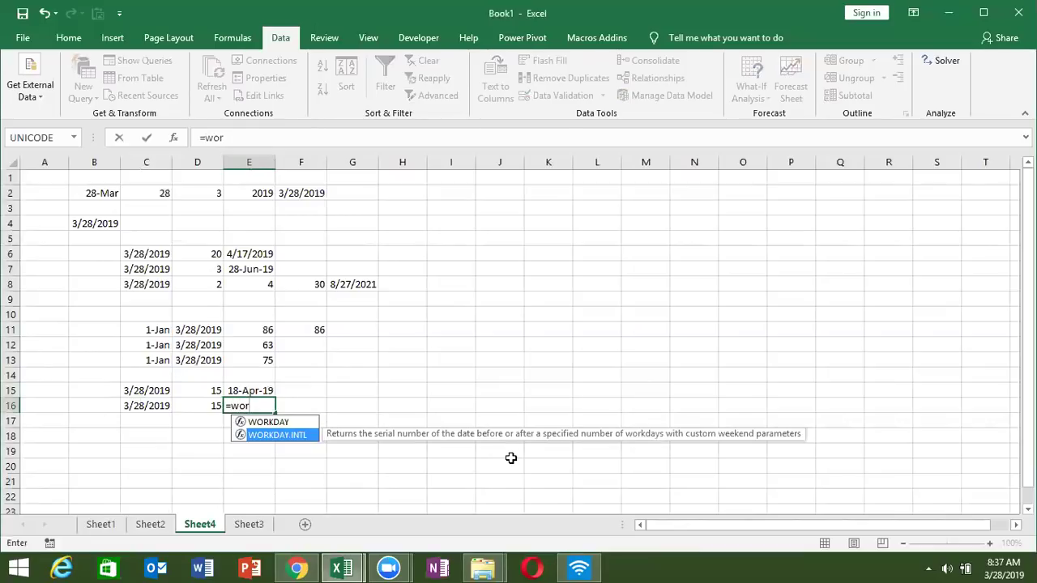
{"action": "key", "text": "Tab"}
{"action": "key", "text": "Left"}
{"action": "key", "text": "Left"}
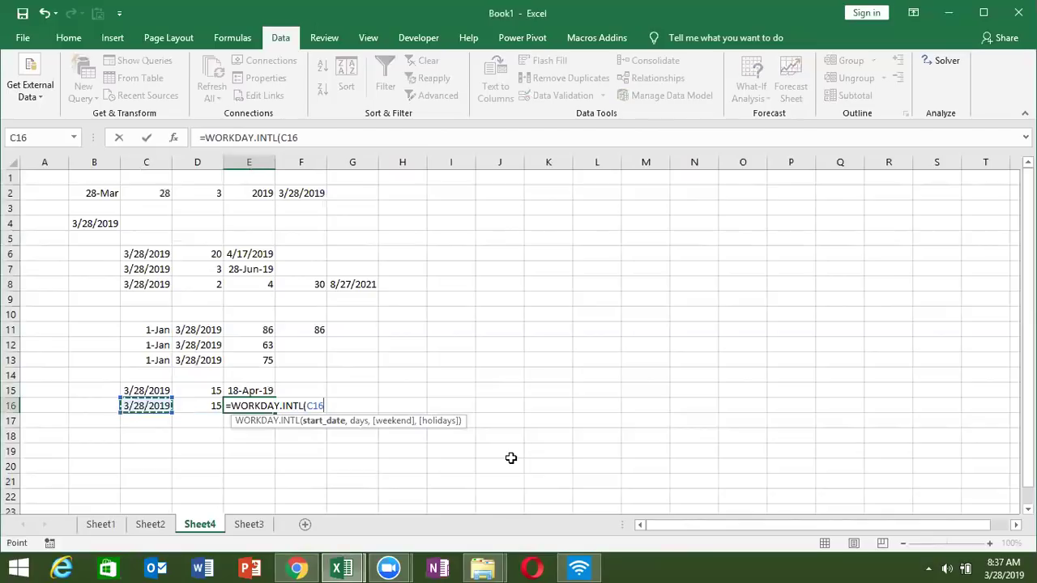
{"action": "type", "text": ","}
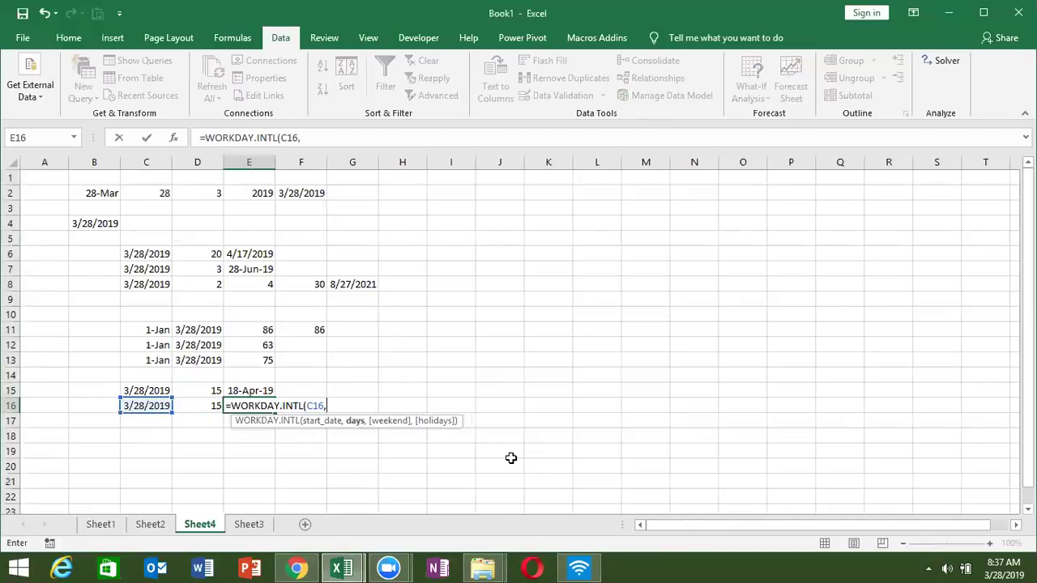
{"action": "key", "text": "Left"}
{"action": "type", "text": ","}
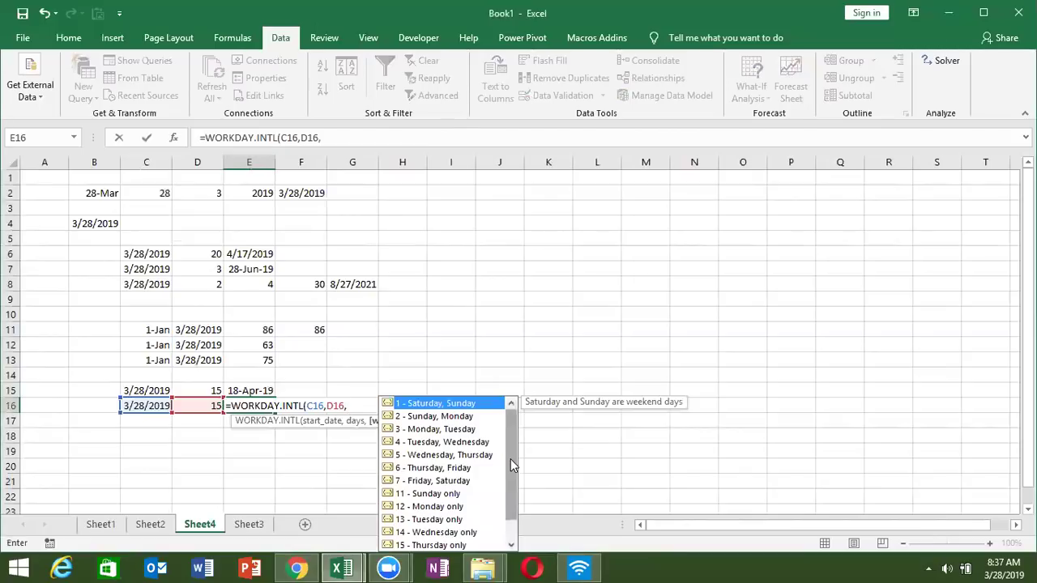
{"action": "key", "text": "Down"}
{"action": "key", "text": "Down"}
{"action": "key", "text": "Down"}
{"action": "key", "text": "Down"}
{"action": "key", "text": "Down"}
{"action": "key", "text": "Down"}
{"action": "key", "text": "Down"}
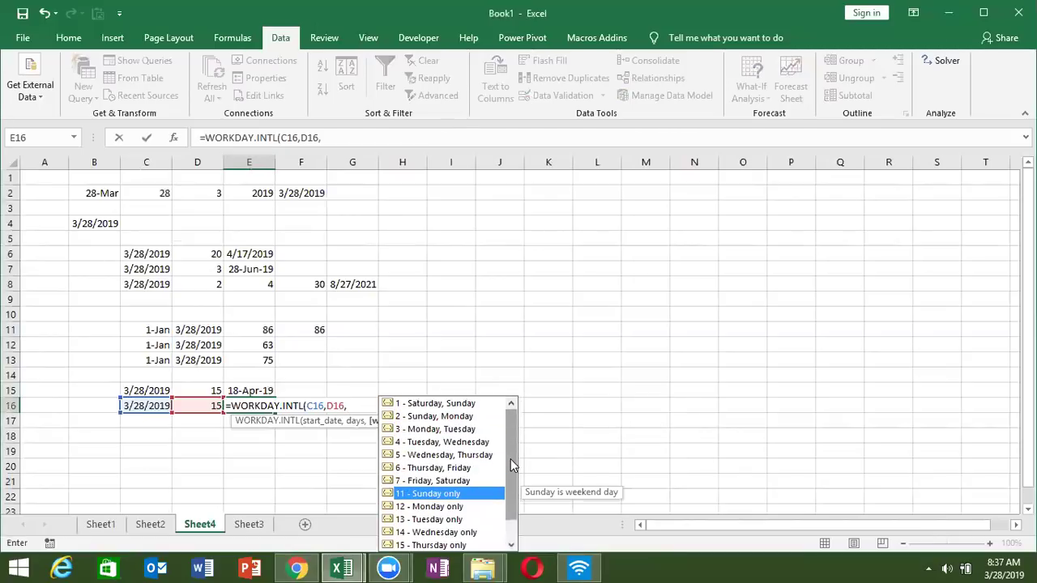
{"action": "key", "text": "Tab"}
{"action": "type", "text": ","}
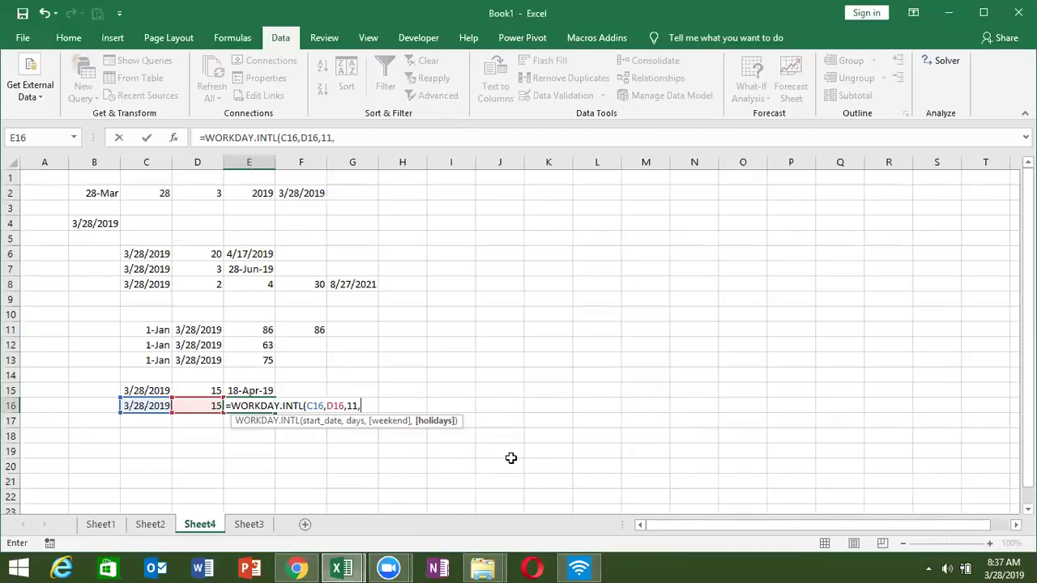
{"action": "left_click_drag", "start_coordinate": [512, 191], "coordinate": [507, 409]}
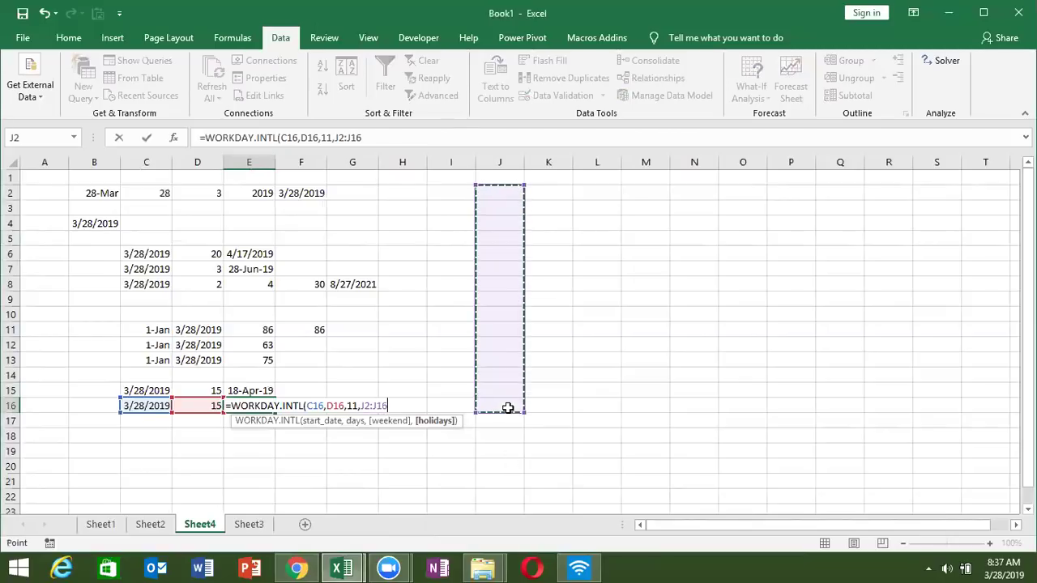
{"action": "key", "text": "Return"}
Step: Format E16 as a date showing 15-Apr-19 and compare it with E15's WORKDAY formula
{"action": "key", "text": "Up"}
{"action": "key", "text": "ctrl+shift+3"}
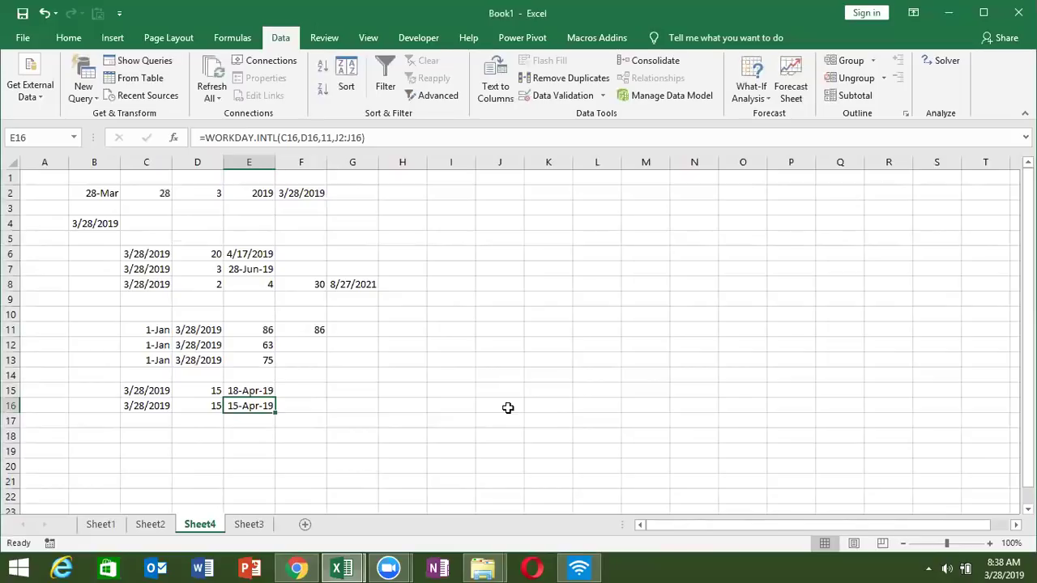
{"action": "key", "text": "Up"}
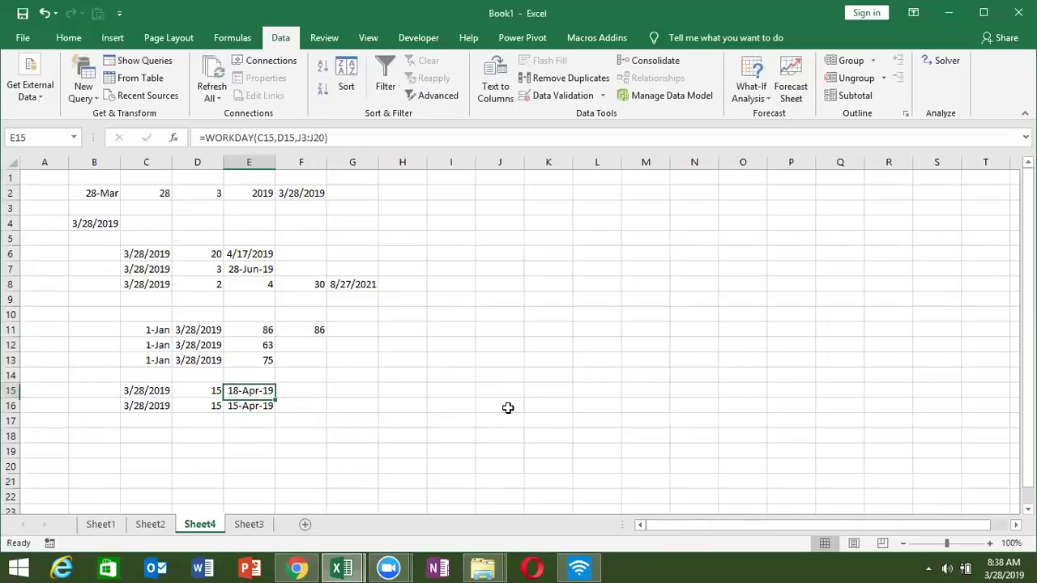
{"action": "key", "text": "Down"}
{"action": "key", "text": "Up"}
{"action": "key", "text": "Down"}
{"action": "key", "text": "Up"}
{"action": "key", "text": "Down"}
{"action": "key", "text": "Up"}
{"action": "key", "text": "Down"}
{"action": "key", "text": "Up"}
{"action": "key", "text": "Down"}
{"action": "key", "text": "Left"}
{"action": "key", "text": "Left"}
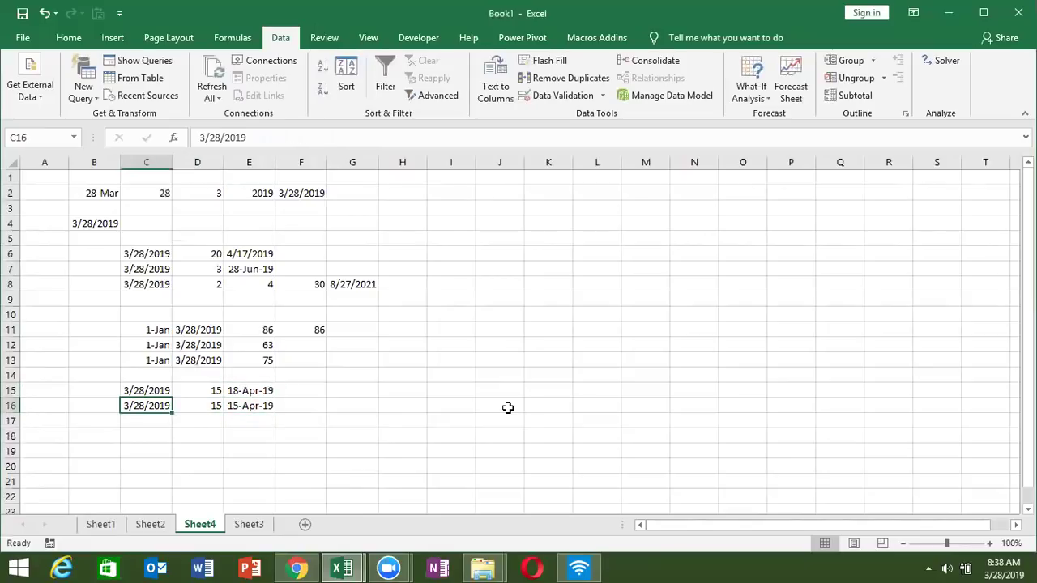
{"action": "key", "text": "Down"}
{"action": "key", "text": "Down"}
{"action": "key", "text": "Down"}
{"action": "key", "text": "Down"}
{"action": "key", "text": "Up"}
{"action": "key", "text": "Up"}
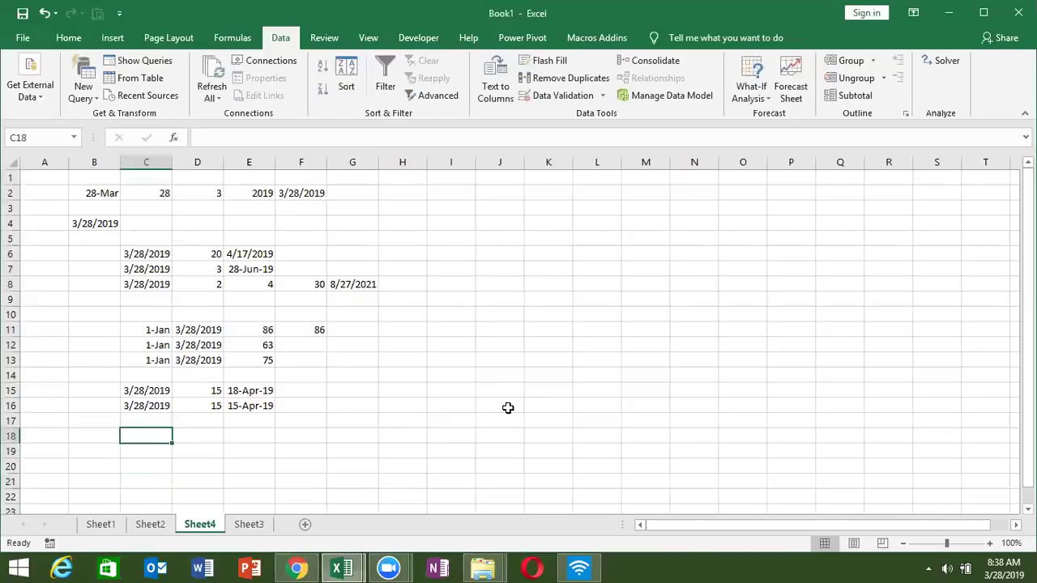
Step: Enter =TODAY() in C18 to show today's date, 3/28/2019
{"action": "type", "text": "today"}
{"action": "key", "text": "BackSpace"}
{"action": "key", "text": "BackSpace"}
{"action": "key", "text": "BackSpace"}
{"action": "key", "text": "BackSpace"}
{"action": "key", "text": "BackSpace"}
{"action": "type", "text": "=t"}
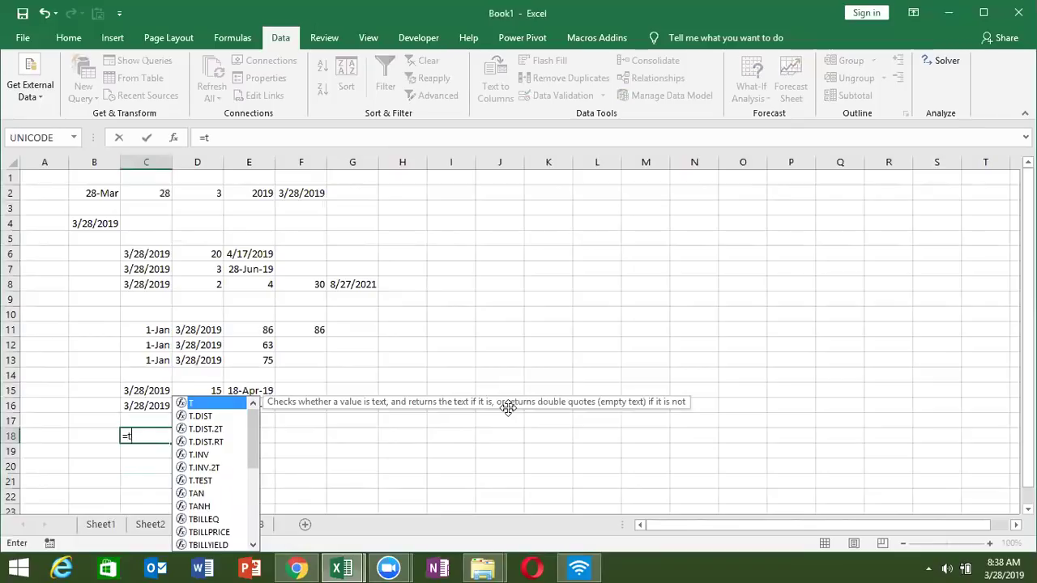
{"action": "type", "text": "oay"}
{"action": "key", "text": "BackSpace"}
{"action": "key", "text": "BackSpace"}
{"action": "key", "text": "Tab"}
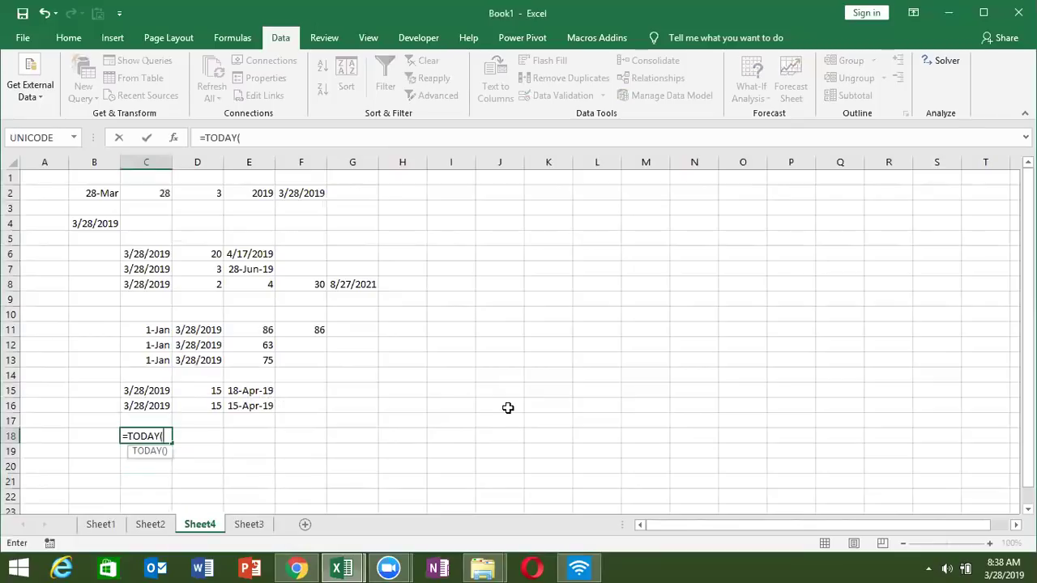
{"action": "type", "text": ")"}
{"action": "key", "text": "Return"}
{"action": "key", "text": "Up"}
{"action": "key", "text": "Right"}
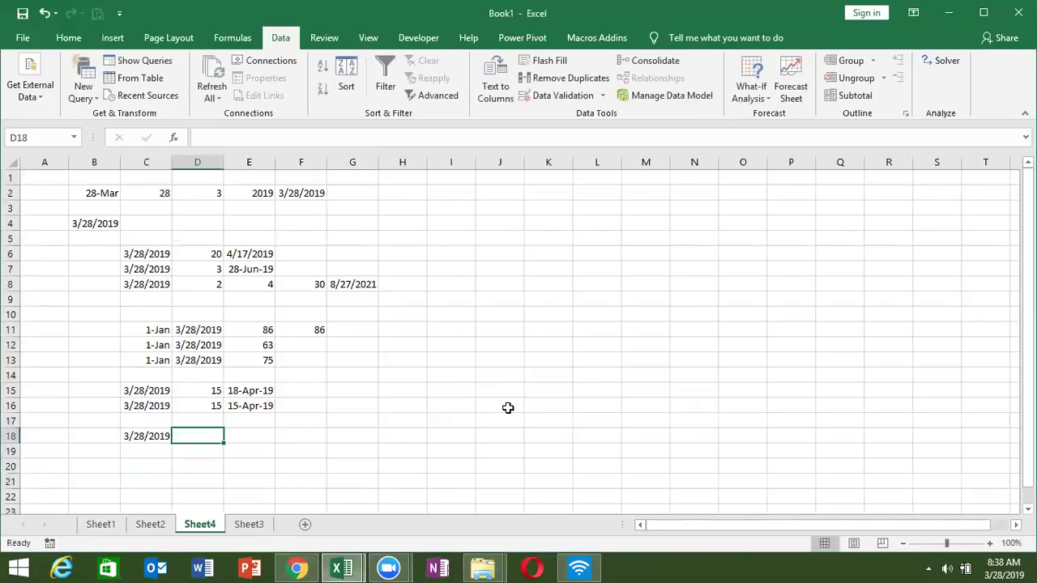
Step: Enter =EOMONTH(C18,0) in D18 to show the month's last day, 31-Mar-19
{"action": "type", "text": "=eo"}
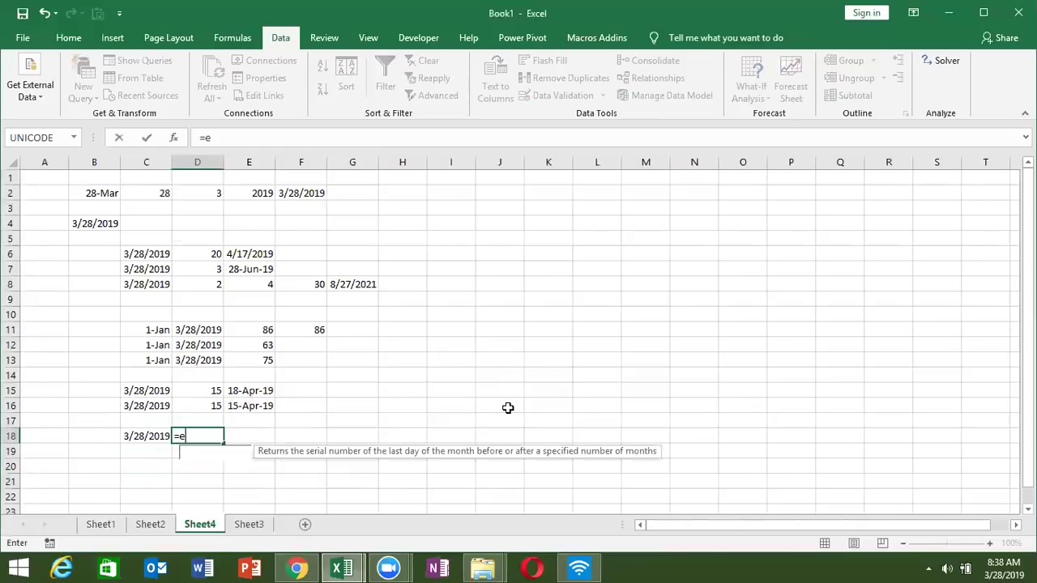
{"action": "key", "text": "Tab"}
{"action": "key", "text": "Left"}
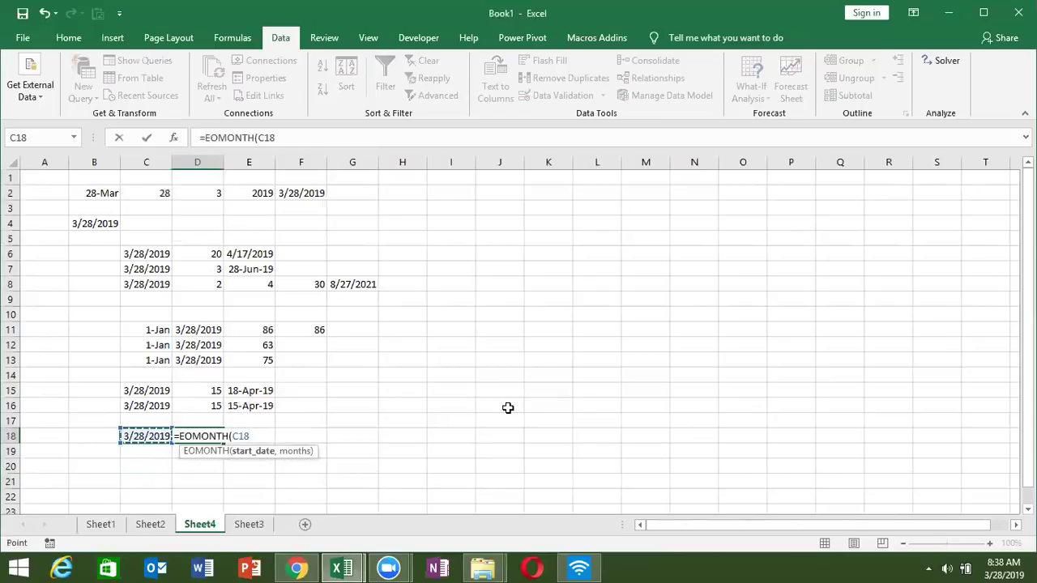
{"action": "type", "text": ",0)"}
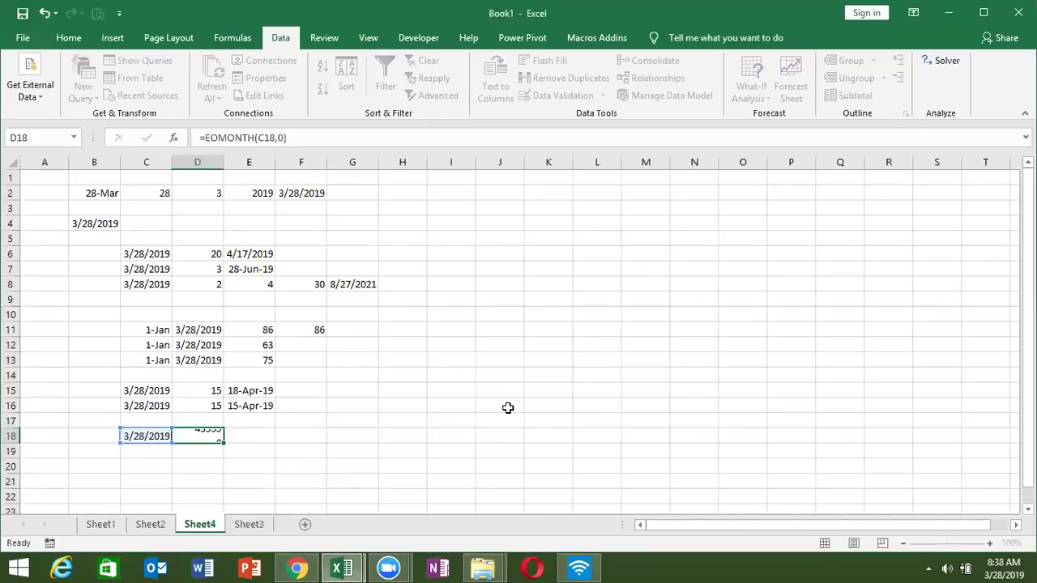
{"action": "key", "text": "ctrl+Return"}
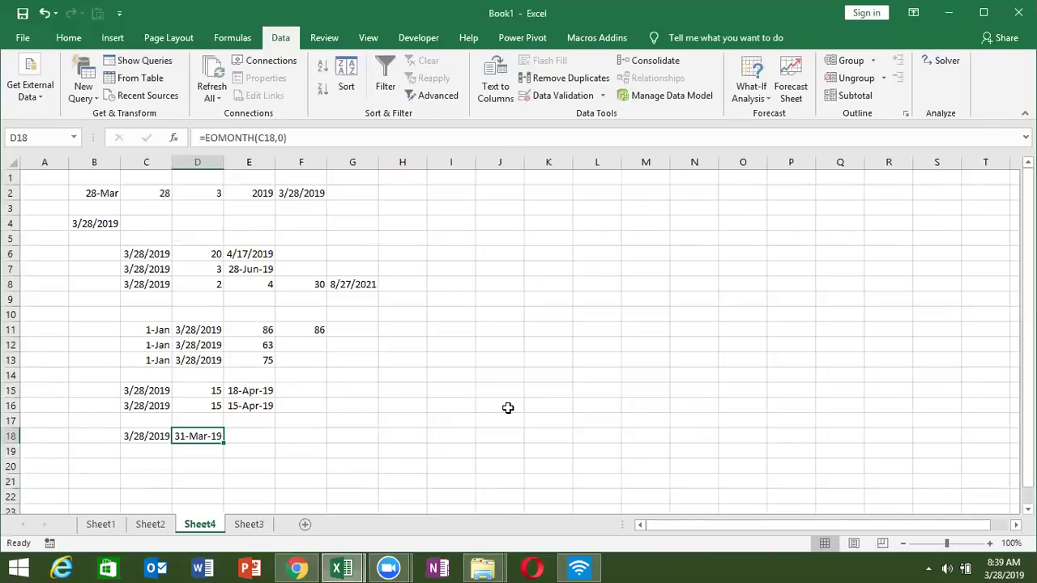
{"action": "key", "text": "Left"}
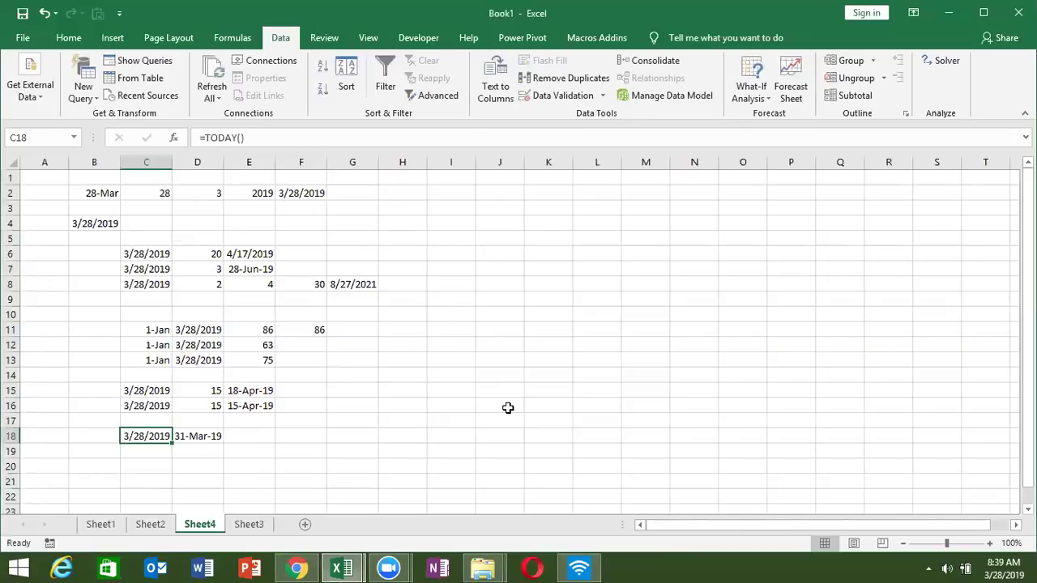
{"action": "key", "text": "Right"}
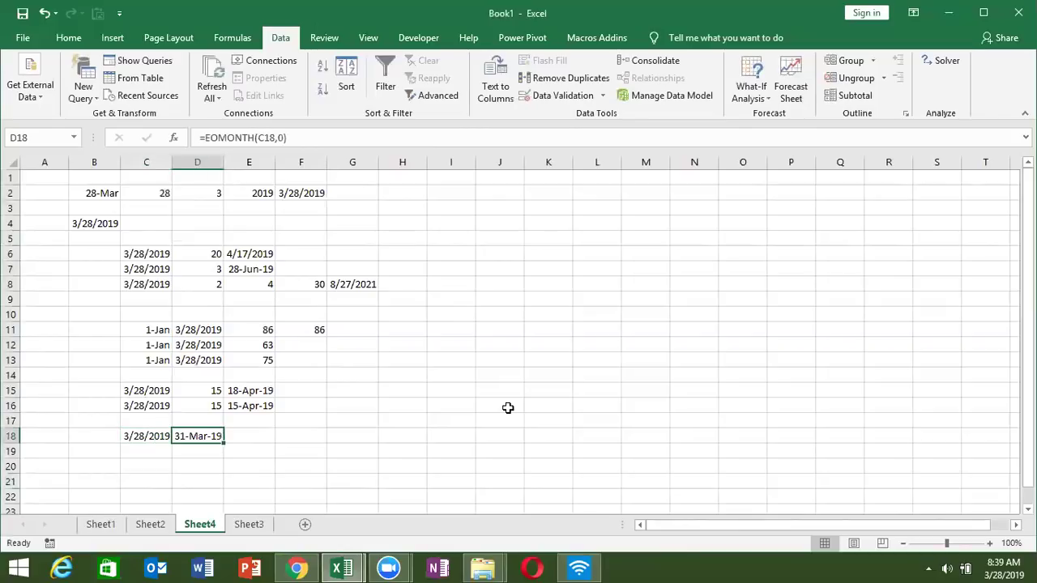
{"action": "key", "text": "Down"}
{"action": "key", "text": "Right"}
{"action": "key", "text": "Right"}
{"action": "key", "text": "Left"}
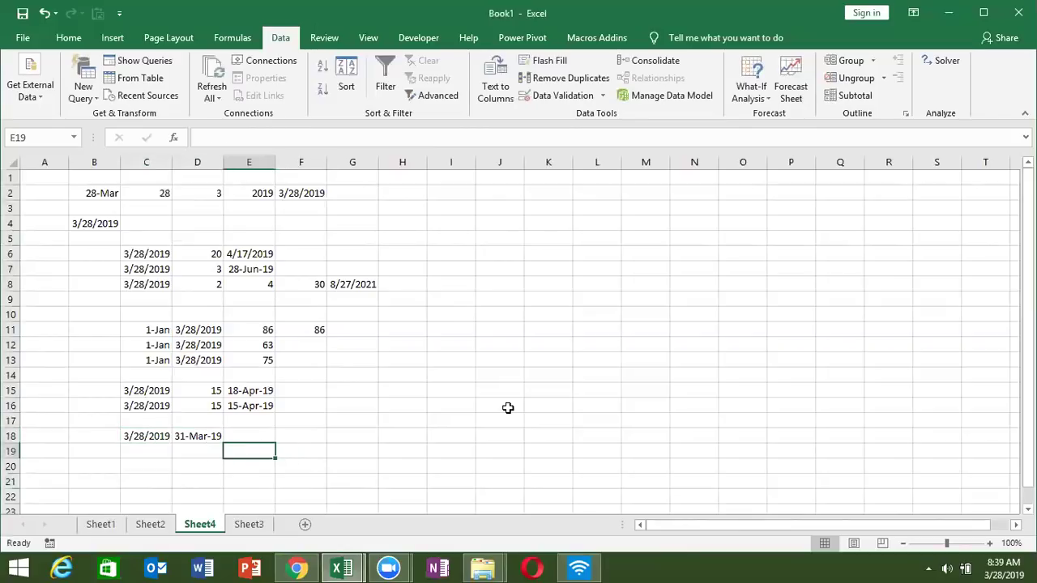
{"action": "key", "text": "Up"}
{"action": "key", "text": "Left"}
{"action": "key", "text": "Right"}
{"action": "key", "text": "Right"}
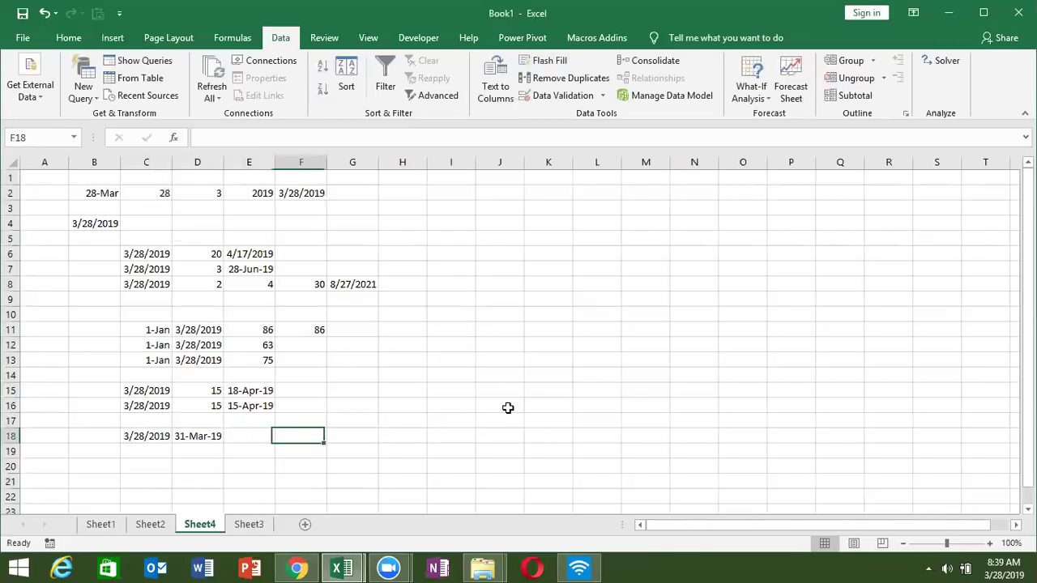
Step: List the dates 1/1, 2/1, 3/1 and 4/1 in I3:I6
{"action": "left_click", "coordinate": [462, 207]}
{"action": "type", "text": "1/1"}
{"action": "key", "text": "Return"}
{"action": "type", "text": "2/"}
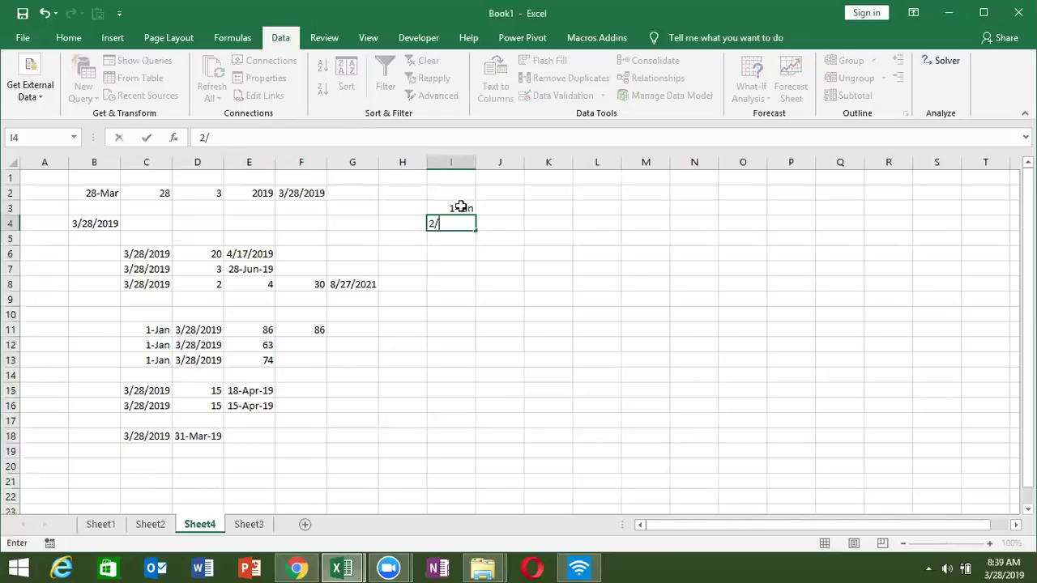
{"action": "type", "text": "1"}
{"action": "key", "text": "Return"}
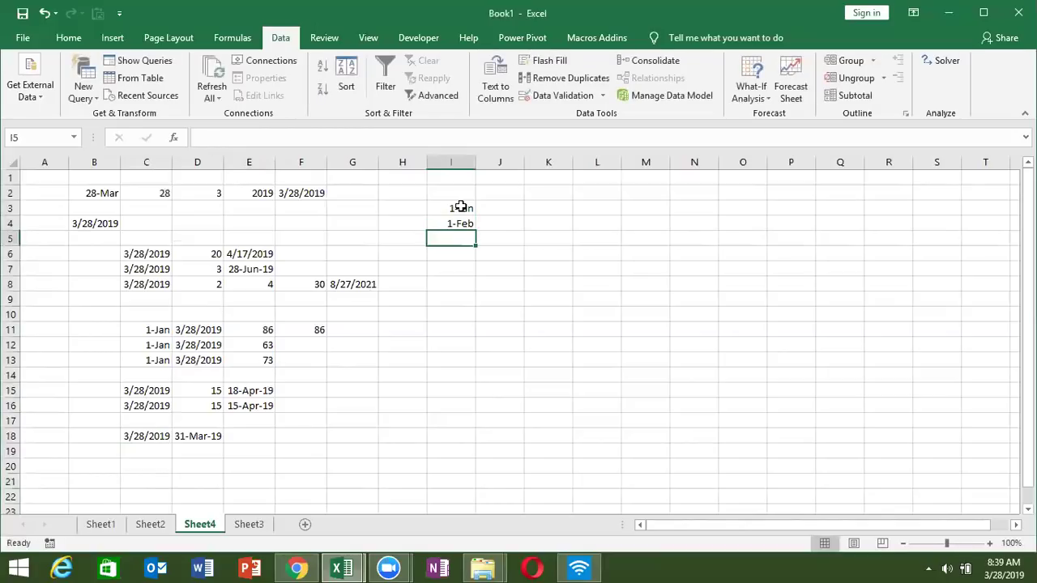
{"action": "type", "text": "3/1"}
{"action": "key", "text": "Return"}
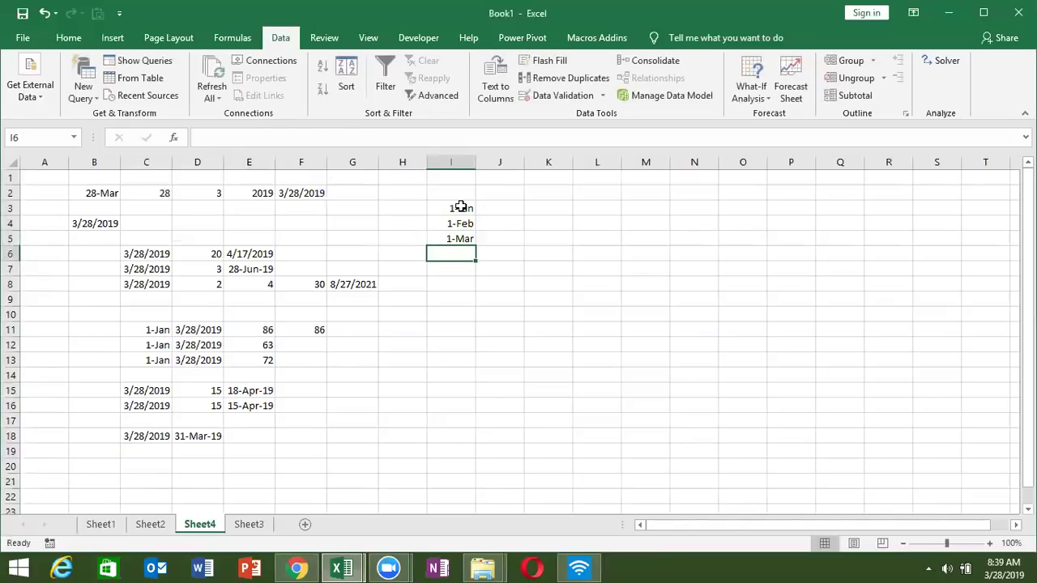
{"action": "type", "text": "4/"}
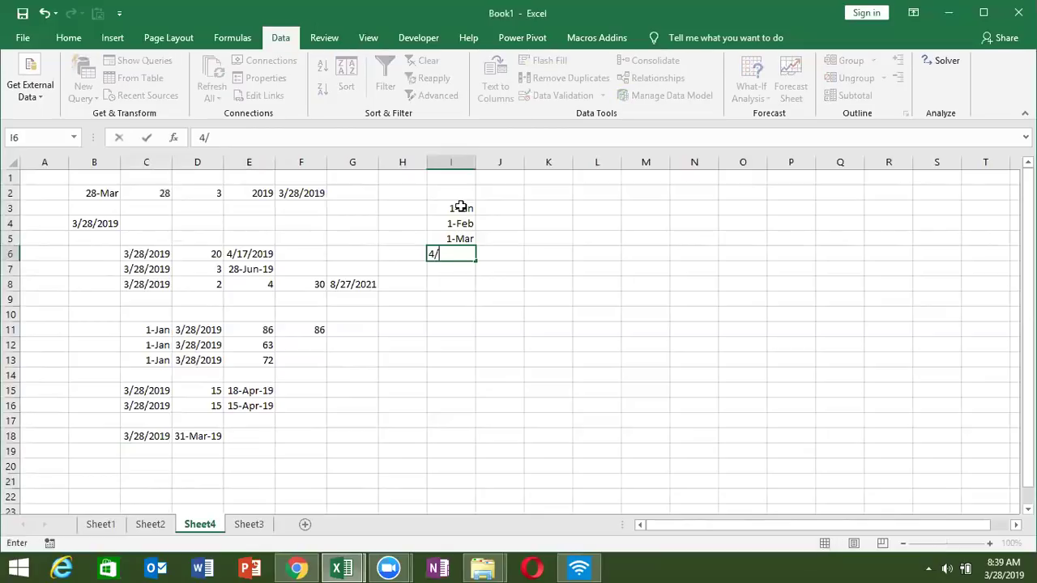
{"action": "type", "text": "1"}
{"action": "key", "text": "Return"}
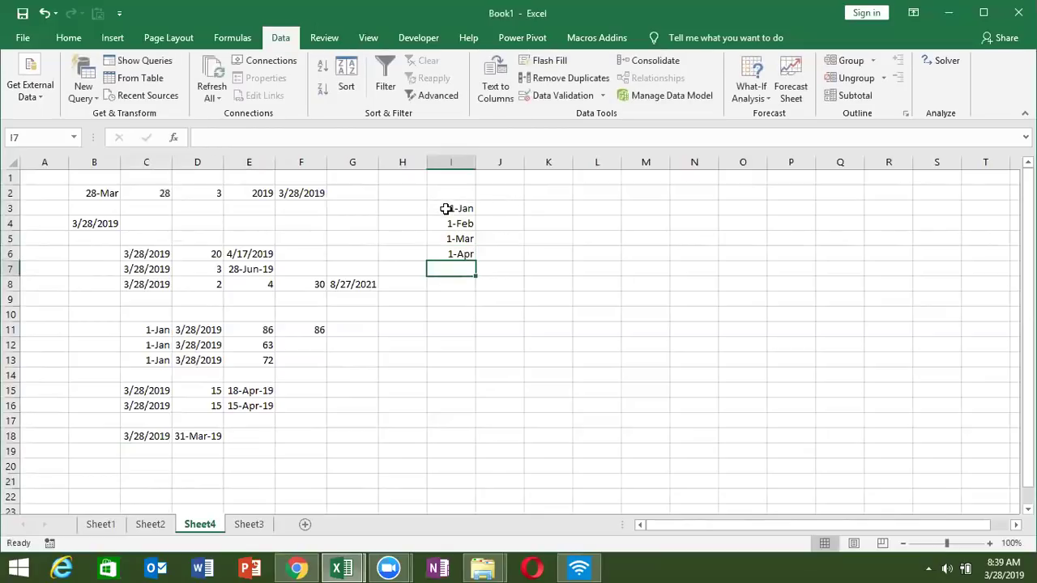
Step: Enter =EOMONTH(I3,0) in J3, fill it down to J6, and format the results as dates
{"action": "left_click", "coordinate": [491, 208]}
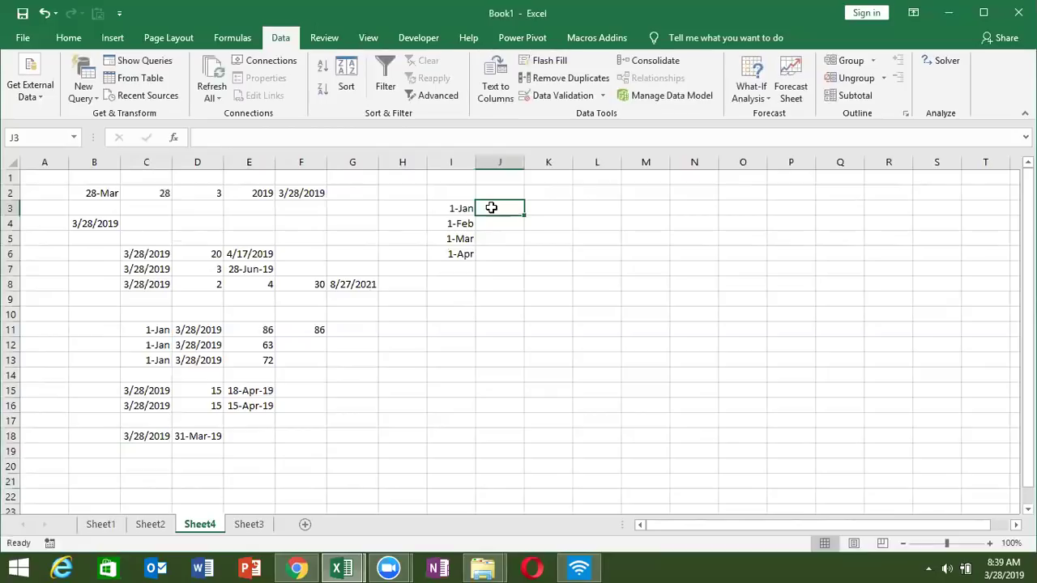
{"action": "type", "text": "=eo"}
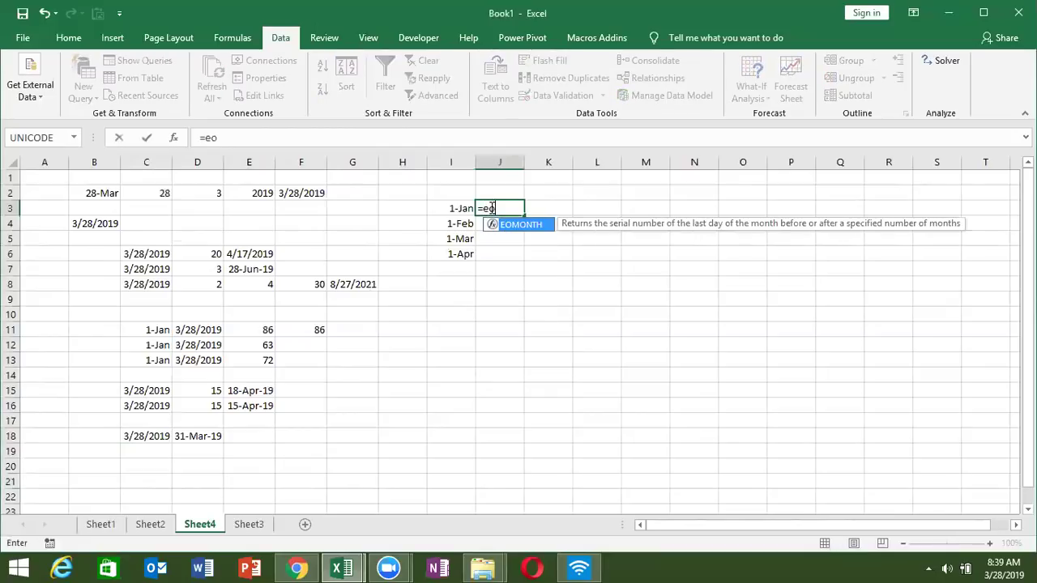
{"action": "key", "text": "Tab"}
{"action": "key", "text": "Left"}
{"action": "type", "text": ",0)"}
{"action": "key", "text": "ctrl+Return"}
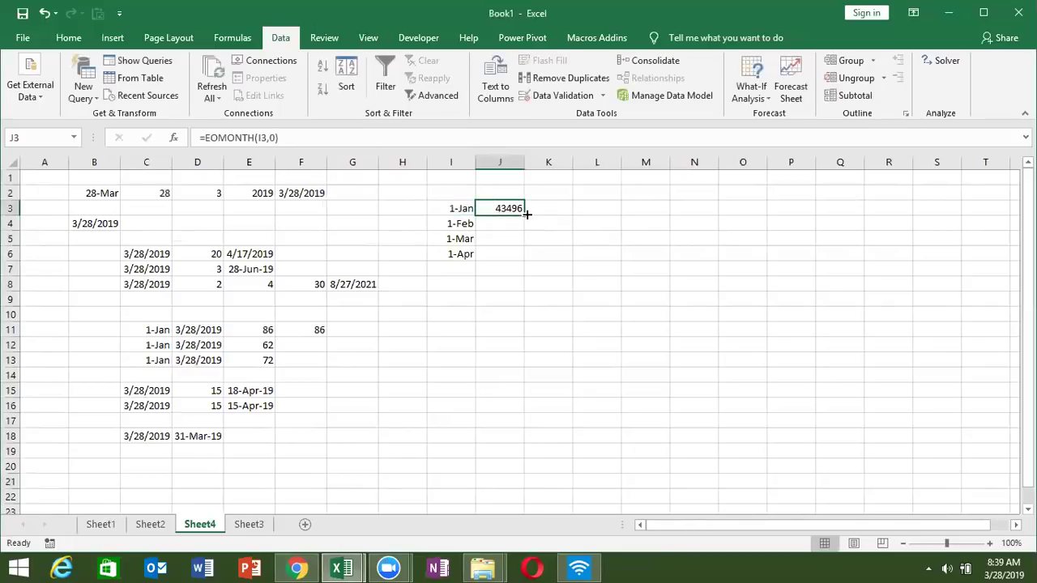
{"action": "double_click", "coordinate": [525, 214]}
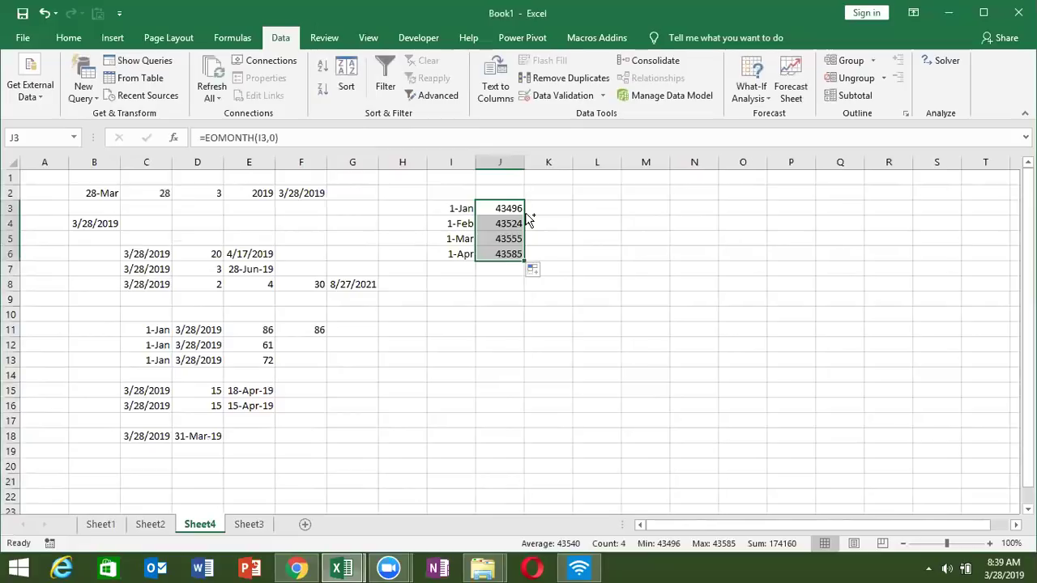
{"action": "key", "text": "ctrl+shift+3"}
{"action": "key", "text": "shift+Up"}
{"action": "key", "text": "shift+Up"}
{"action": "key", "text": "shift+Up"}
{"action": "key", "text": "Down"}
{"action": "key", "text": "Down"}
{"action": "key", "text": "Down"}
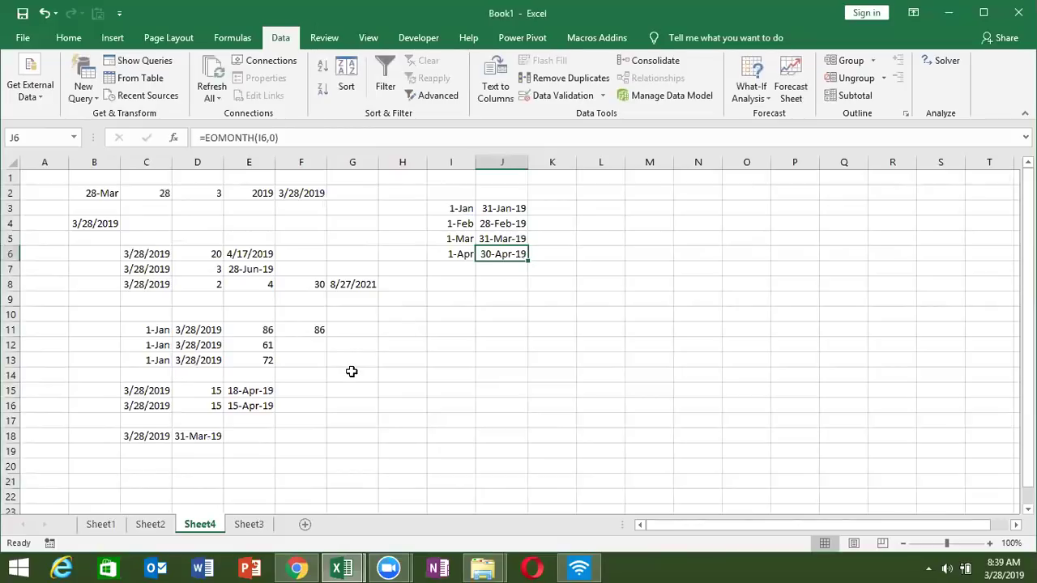
{"action": "left_click", "coordinate": [217, 439]}
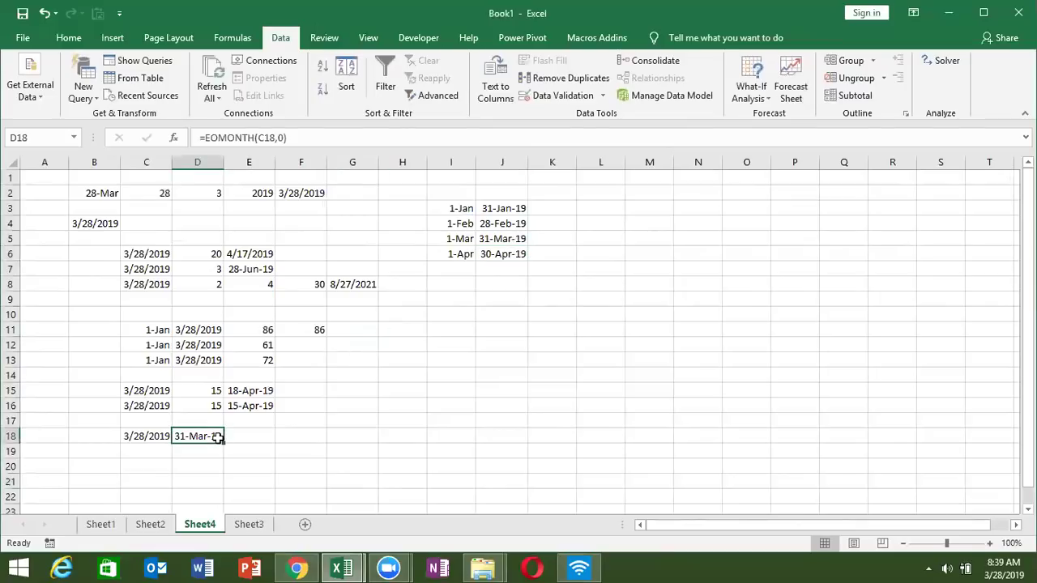
{"action": "left_click", "coordinate": [149, 450]}
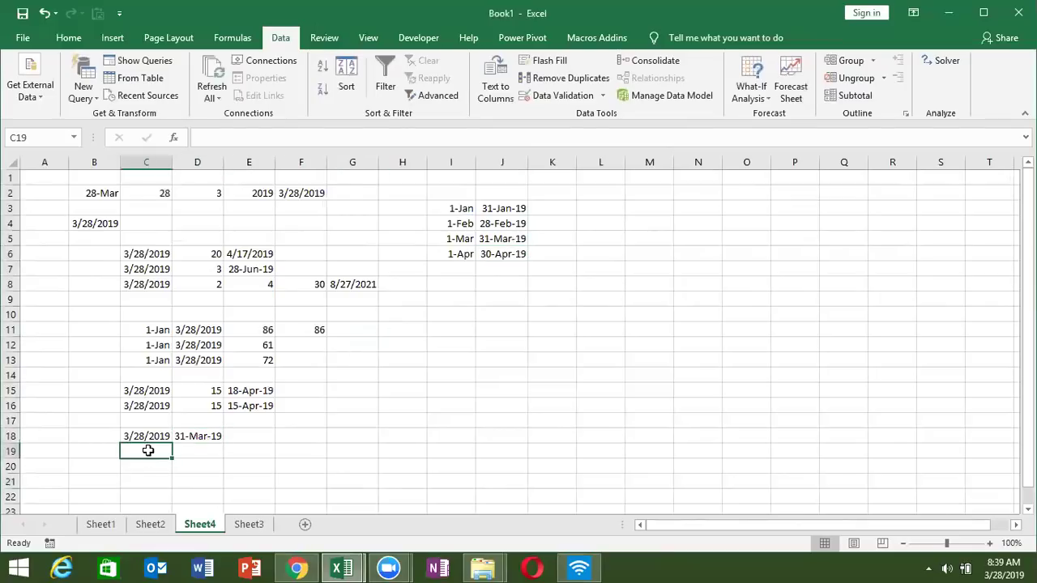
Step: Enter =EOMONTH(C18,1) in C19 and format it as a date
{"action": "type", "text": "="}
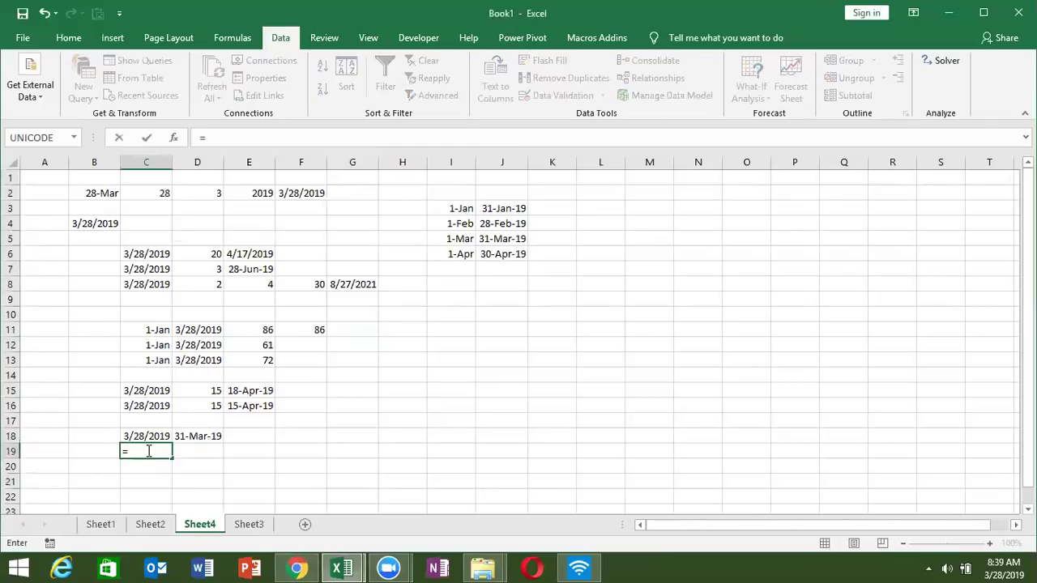
{"action": "type", "text": "eo"}
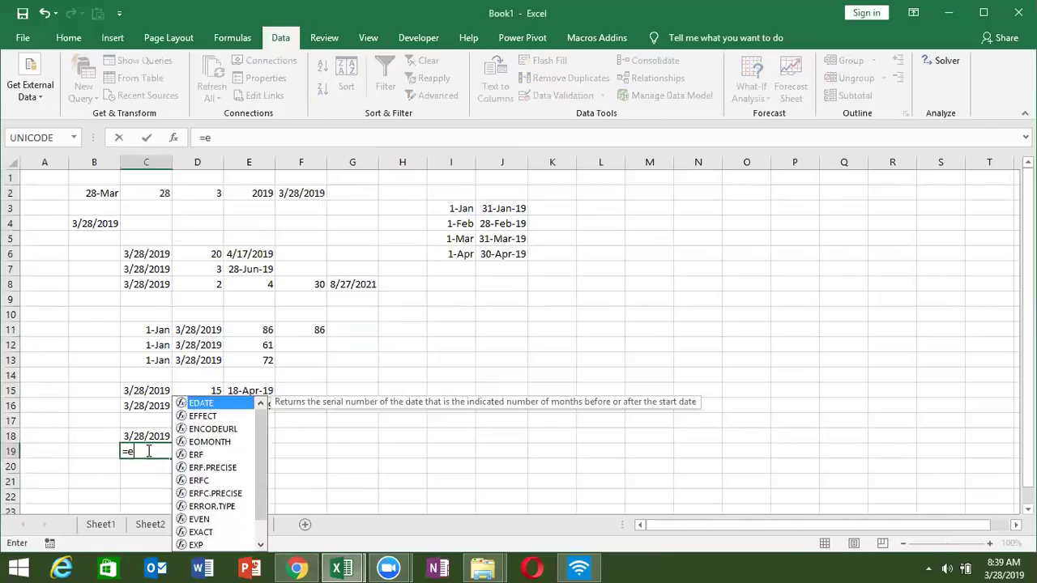
{"action": "key", "text": "Tab"}
{"action": "key", "text": "Up"}
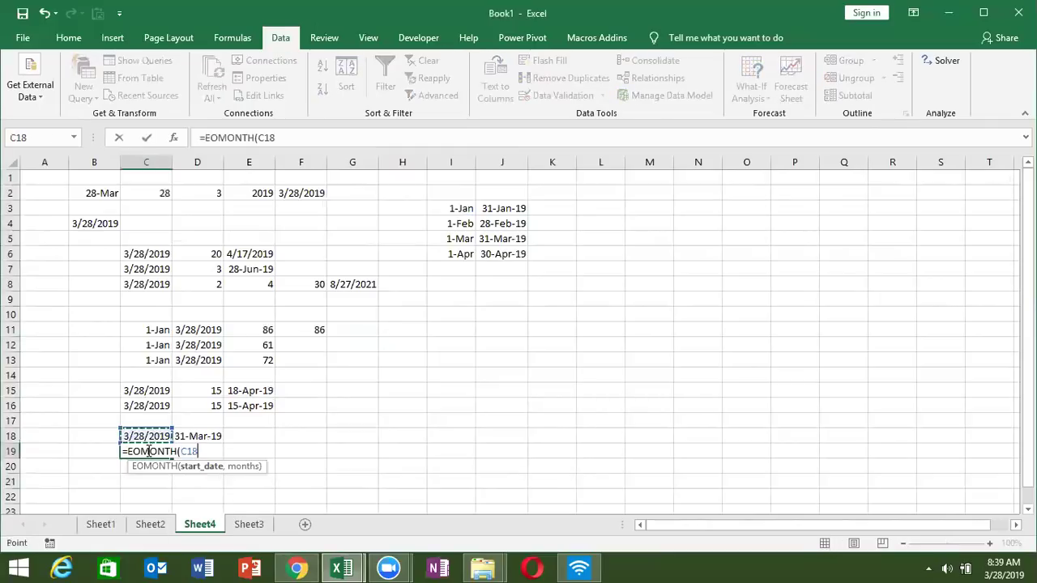
{"action": "type", "text": ","}
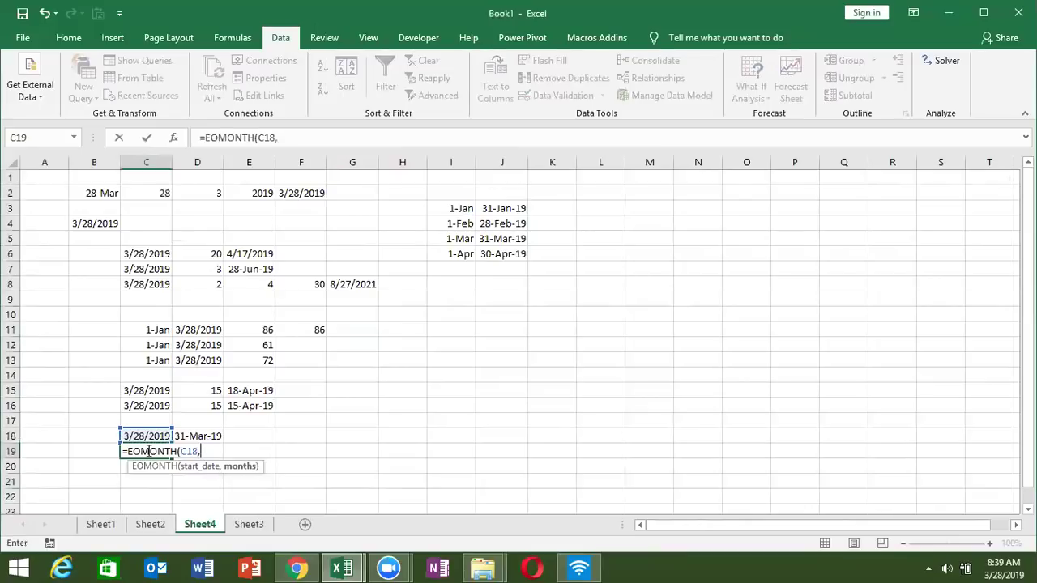
{"action": "type", "text": "1"}
{"action": "key", "text": "Return"}
{"action": "left_click", "coordinate": [148, 450]}
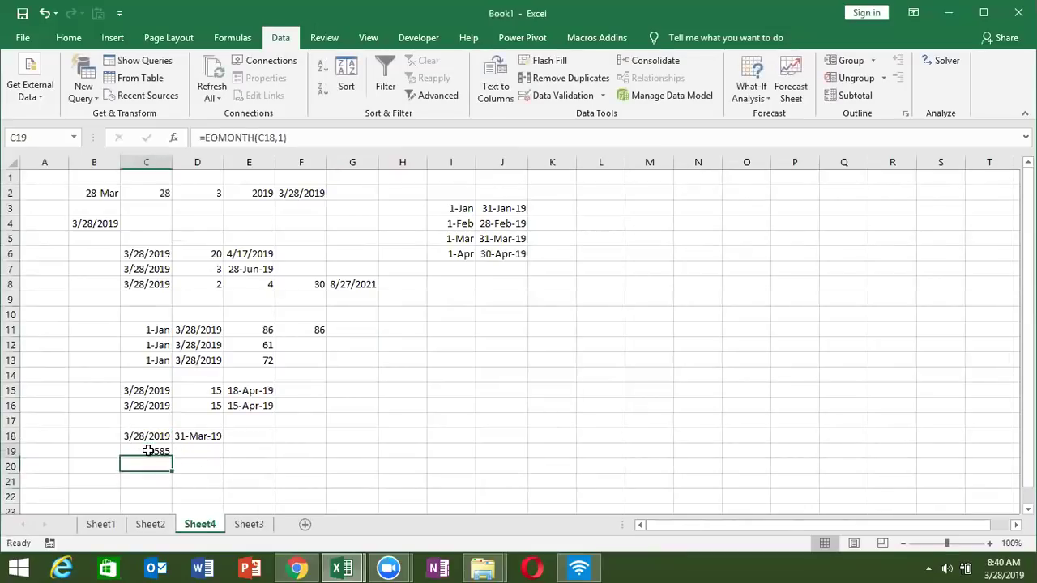
{"action": "key", "text": "ctrl+shift+3"}
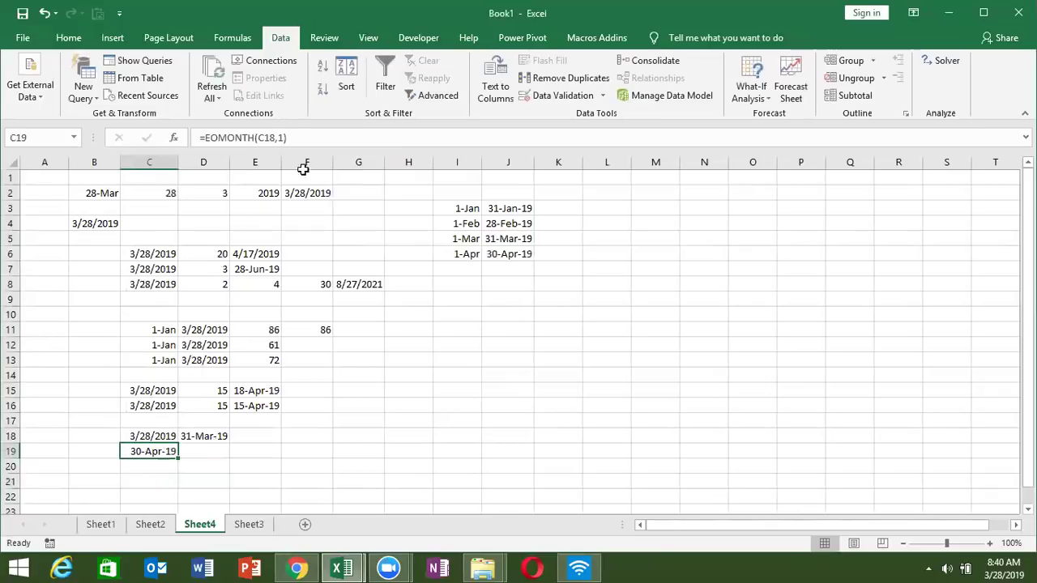
Step: Change C19's months argument to 2, then to -1
{"action": "left_click", "coordinate": [282, 137]}
{"action": "key", "text": "BackSpace"}
{"action": "type", "text": "2"}
{"action": "key", "text": "Return"}
{"action": "key", "text": "Up"}
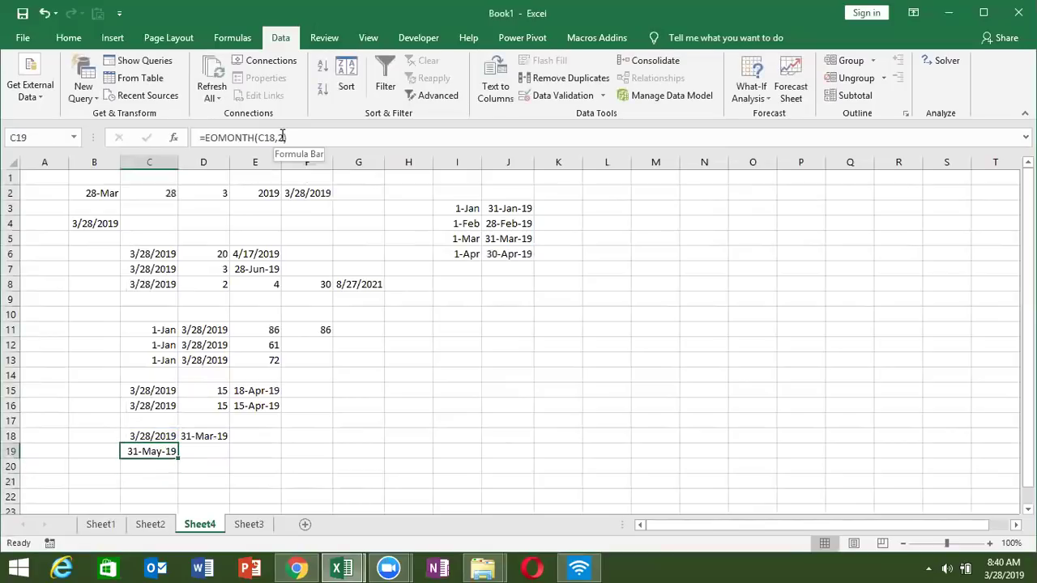
{"action": "left_click", "coordinate": [282, 137]}
{"action": "key", "text": "BackSpace"}
{"action": "type", "text": "-1"}
{"action": "key", "text": "Return"}
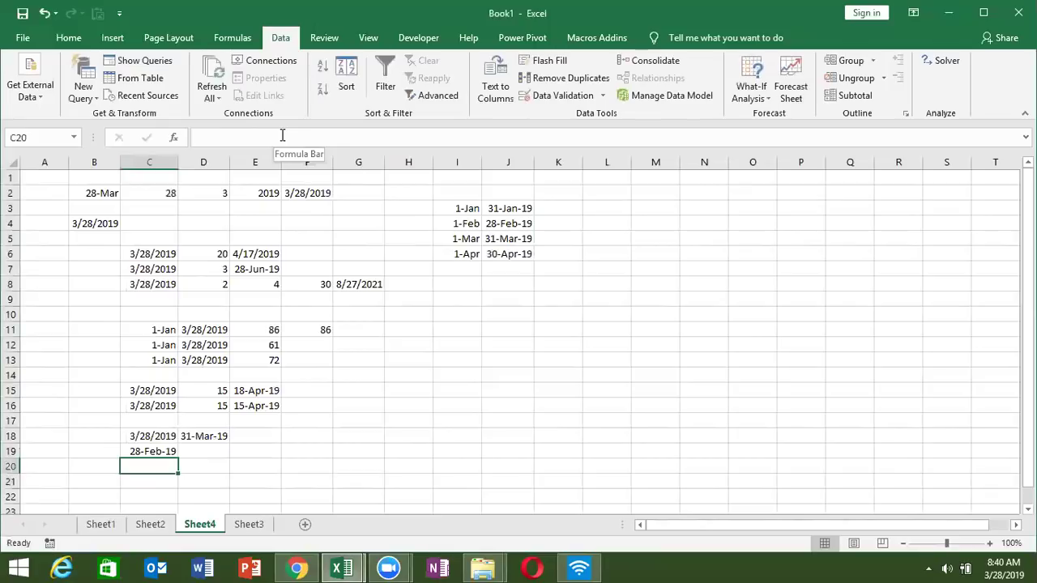
{"action": "key", "text": "Up"}
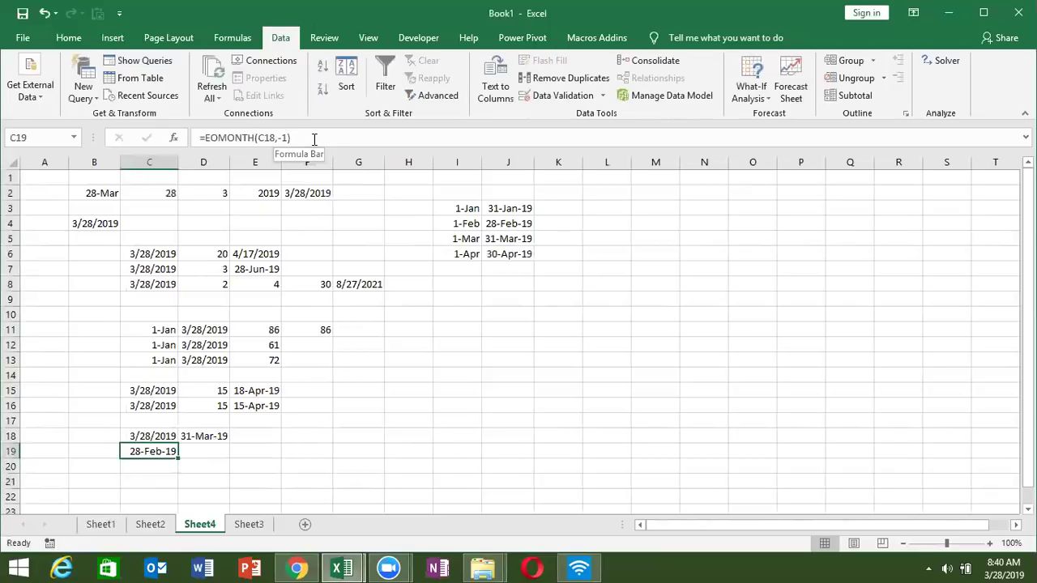
Step: Append +1 so C19 reads =EOMONTH(C18,-1)+1, showing 1-Mar-19
{"action": "left_click", "coordinate": [314, 138]}
{"action": "type", "text": "+1"}
{"action": "key", "text": "Return"}
{"action": "key", "text": "Up"}
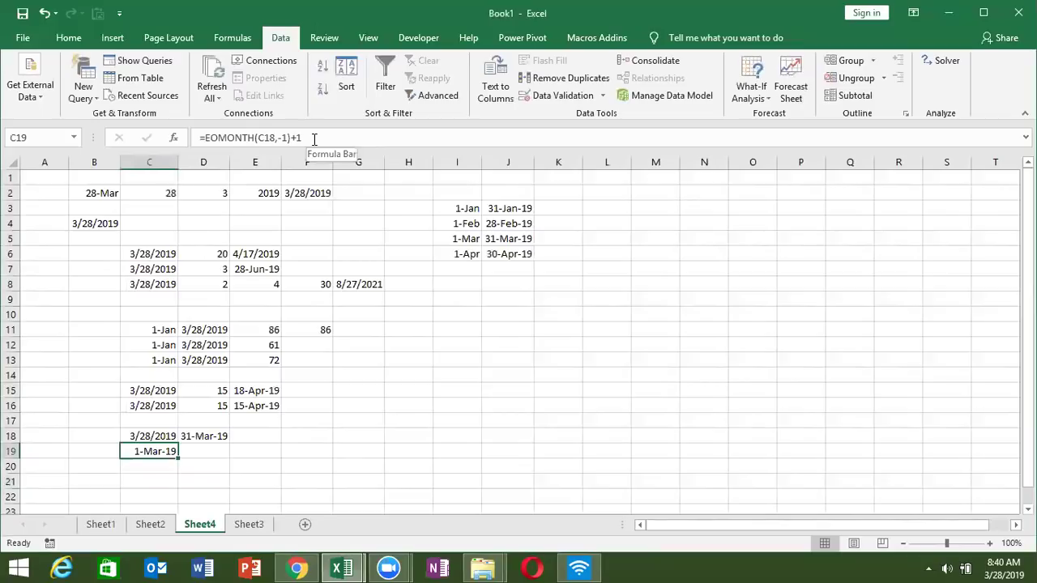
{"action": "key", "text": "Up"}
{"action": "key", "text": "Right"}
{"action": "key", "text": "Right"}
{"action": "key", "text": "Right"}
{"action": "key", "text": "Right"}
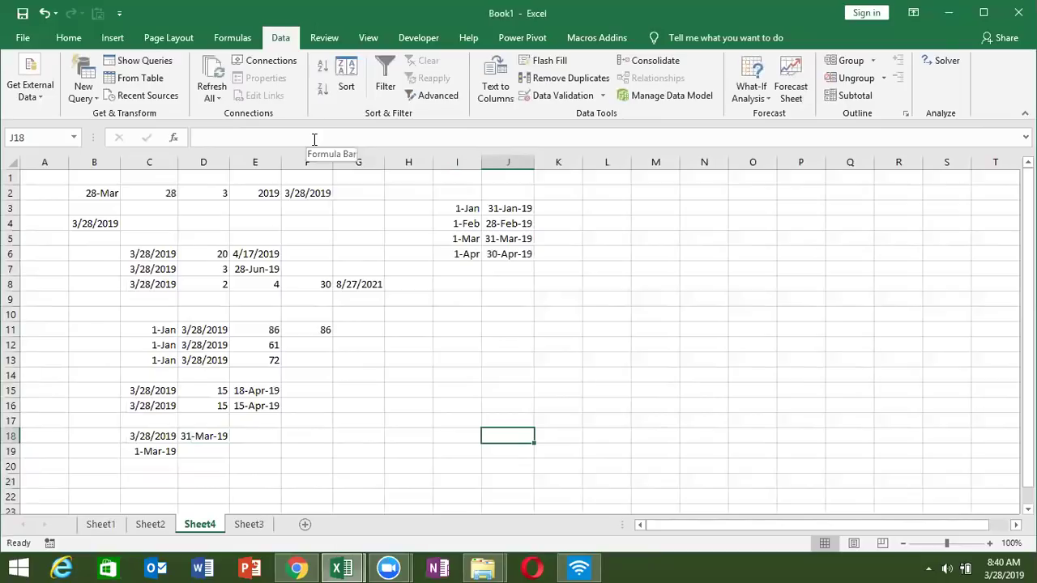
Step: Enter the birth date 9/9/1995 in B21 and today's date in C21
{"action": "key", "text": "Down"}
{"action": "key", "text": "Down"}
{"action": "key", "text": "Down"}
{"action": "key", "text": "Down"}
{"action": "key", "text": "Down"}
{"action": "key", "text": "Left"}
{"action": "key", "text": "Left"}
{"action": "key", "text": "Left"}
{"action": "key", "text": "Left"}
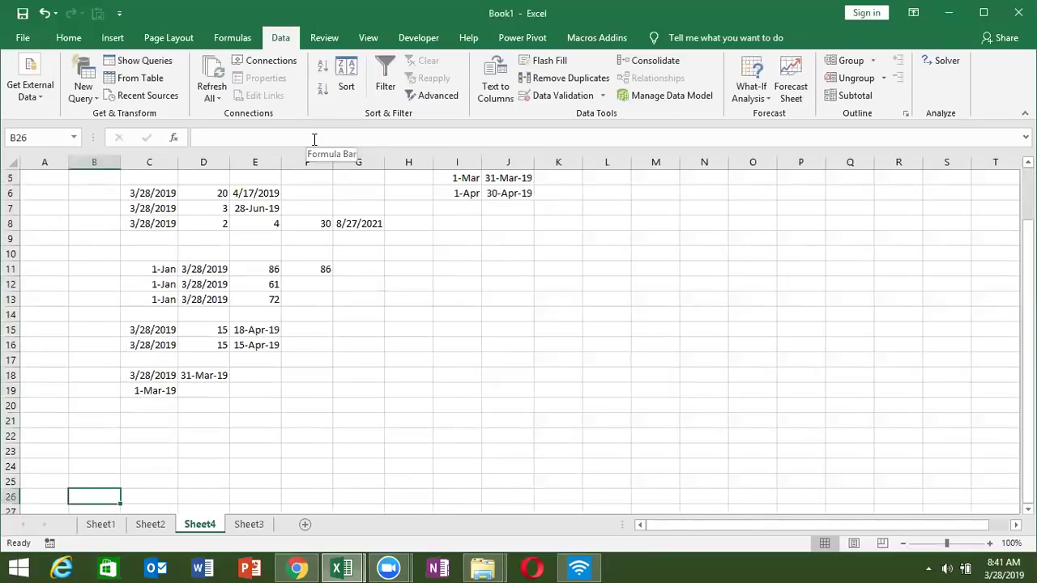
{"action": "key", "text": "Up"}
{"action": "key", "text": "Up"}
{"action": "key", "text": "Up"}
{"action": "key", "text": "Up"}
{"action": "key", "text": "Up"}
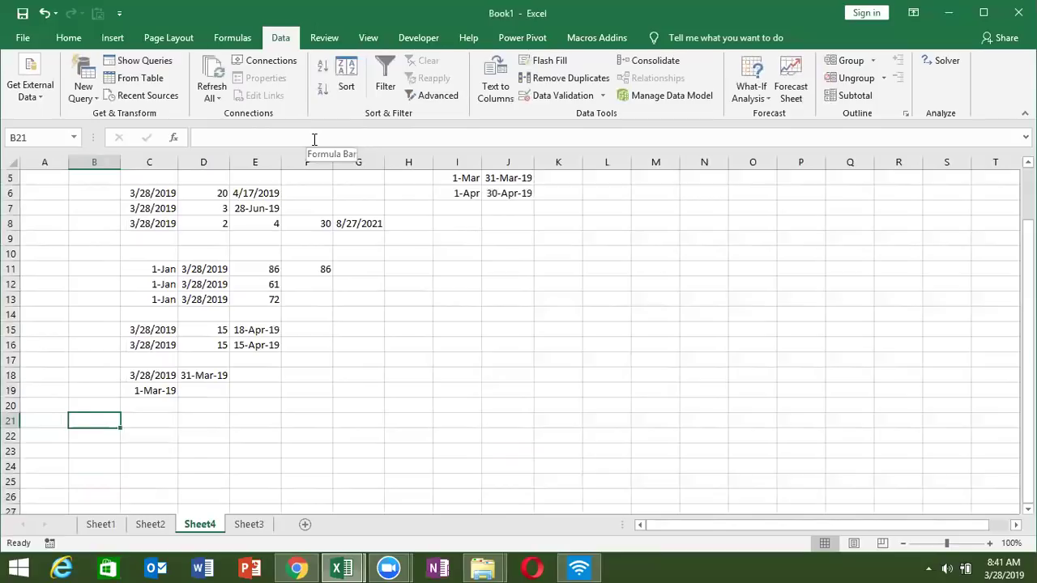
{"action": "type", "text": "9/9/1995"}
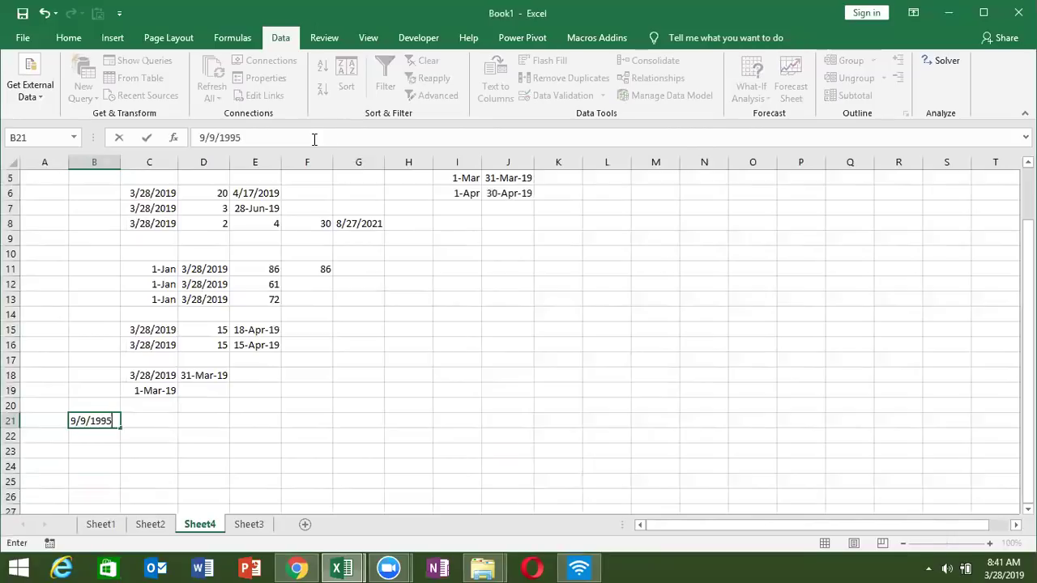
{"action": "key", "text": "Tab"}
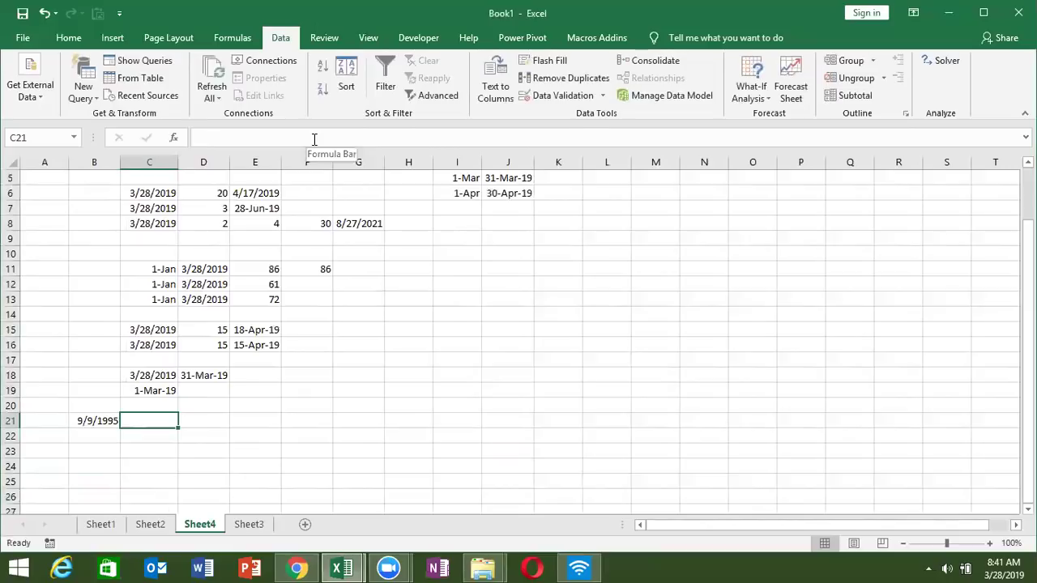
{"action": "key", "text": "ctrl+semicolon"}
{"action": "key", "text": "Return"}
Step: Label D22, E22 and F22 as Y, M and D, and begin a DATEDIF formula in D23
{"action": "key", "text": "Right"}
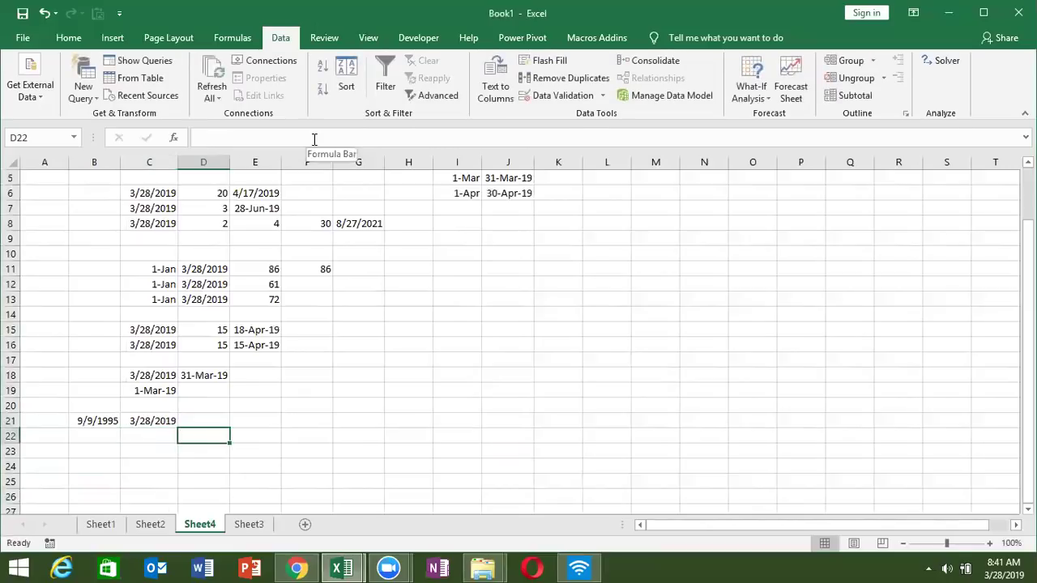
{"action": "type", "text": "Y"}
{"action": "key", "text": "Tab"}
{"action": "type", "text": "M"}
{"action": "key", "text": "Tab"}
{"action": "type", "text": "D"}
{"action": "key", "text": "Return"}
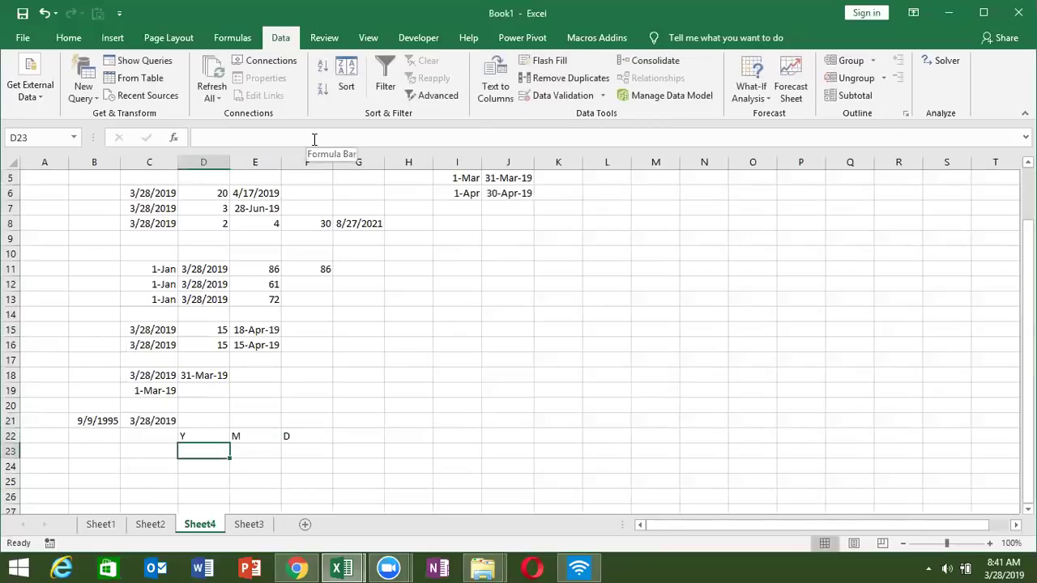
{"action": "type", "text": "=datedif"}
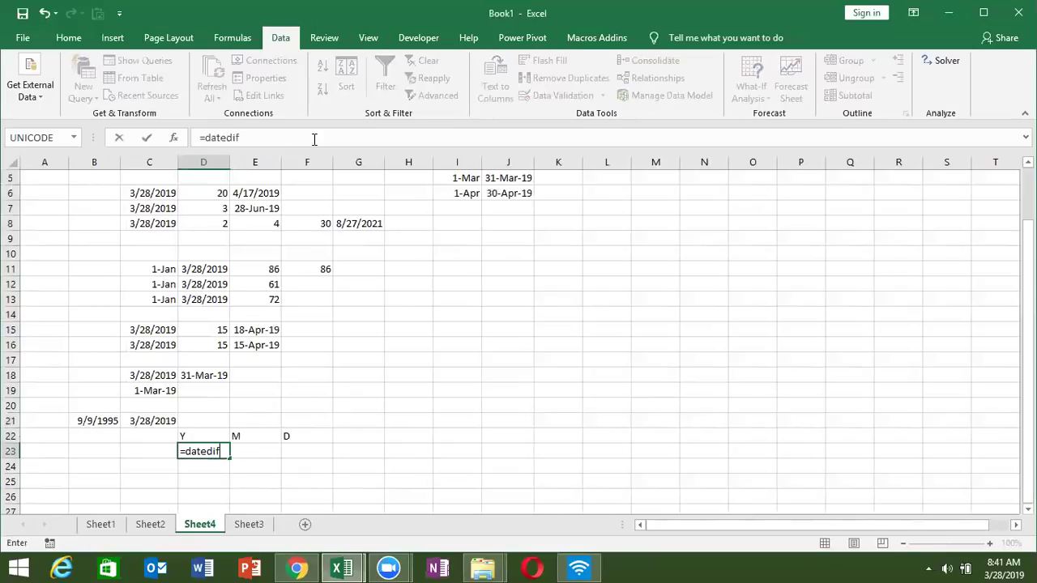
{"action": "type", "text": "("}
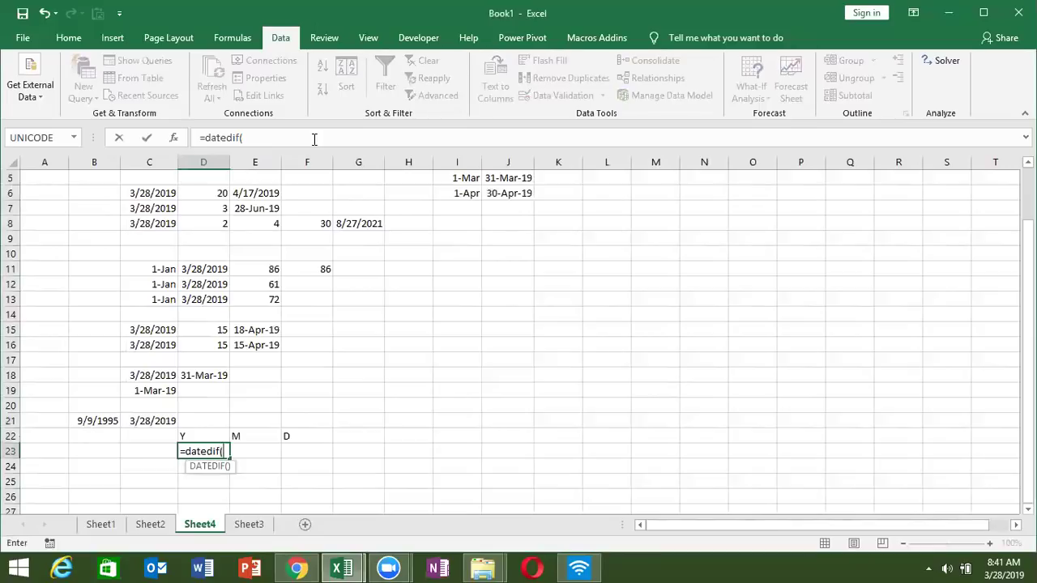
Step: Complete D23 as =DATEDIF(B21,C21,"y"), returning 23 full years
{"action": "left_click", "coordinate": [103, 421]}
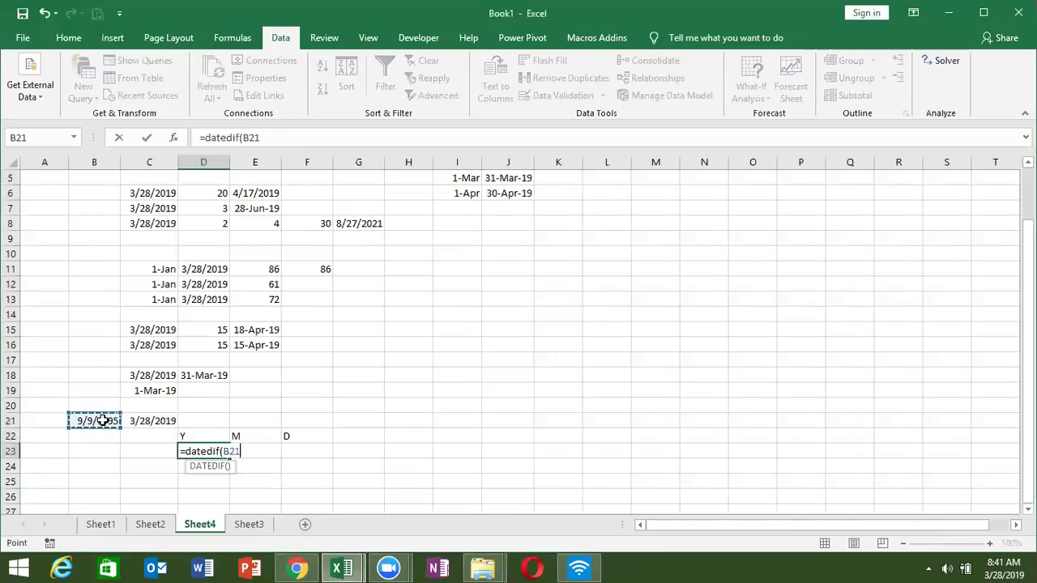
{"action": "type", "text": ","}
{"action": "left_click", "coordinate": [139, 421]}
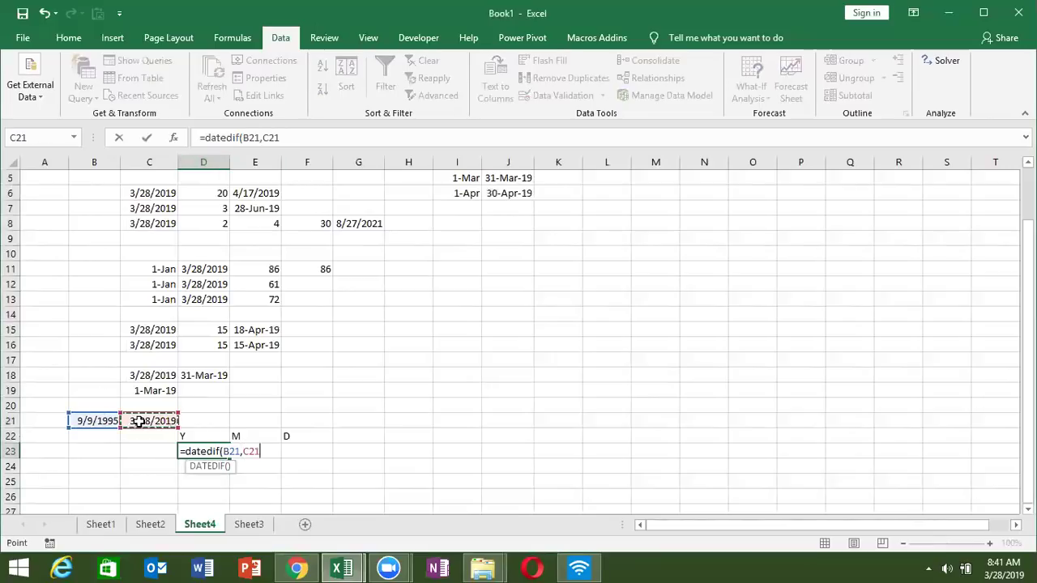
{"action": "type", "text": ",\"y\")"}
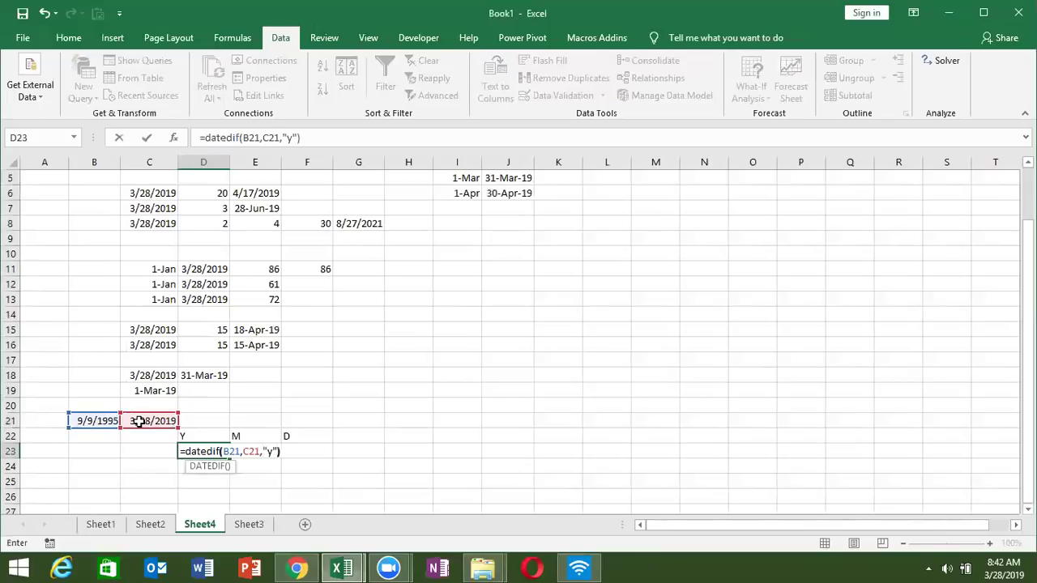
{"action": "key", "text": "ctrl+Return"}
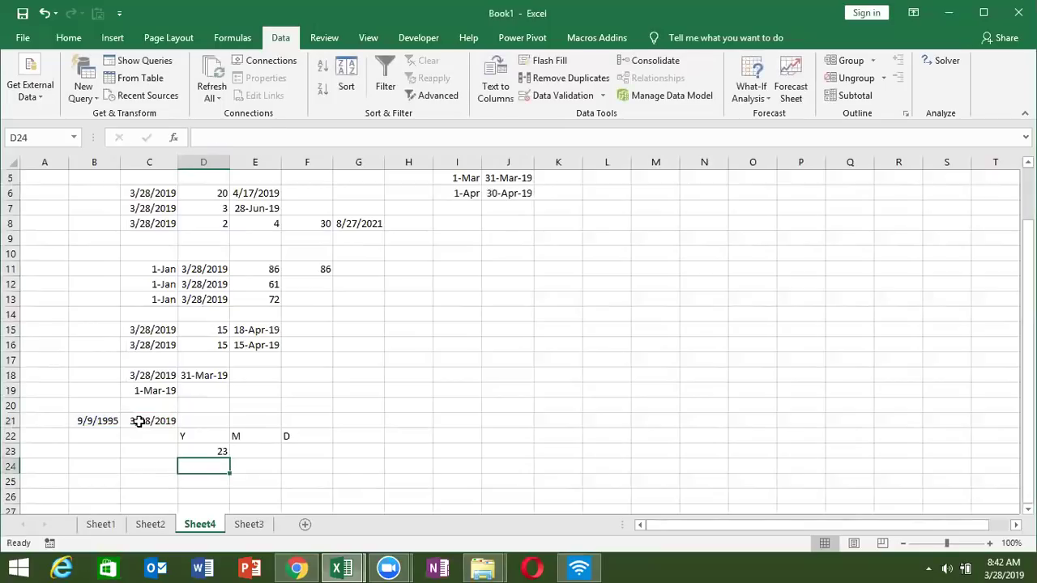
Step: Enter =DATEDIF(B21,C21,"ym") in E23, returning 6 leftover months
{"action": "key", "text": "Right"}
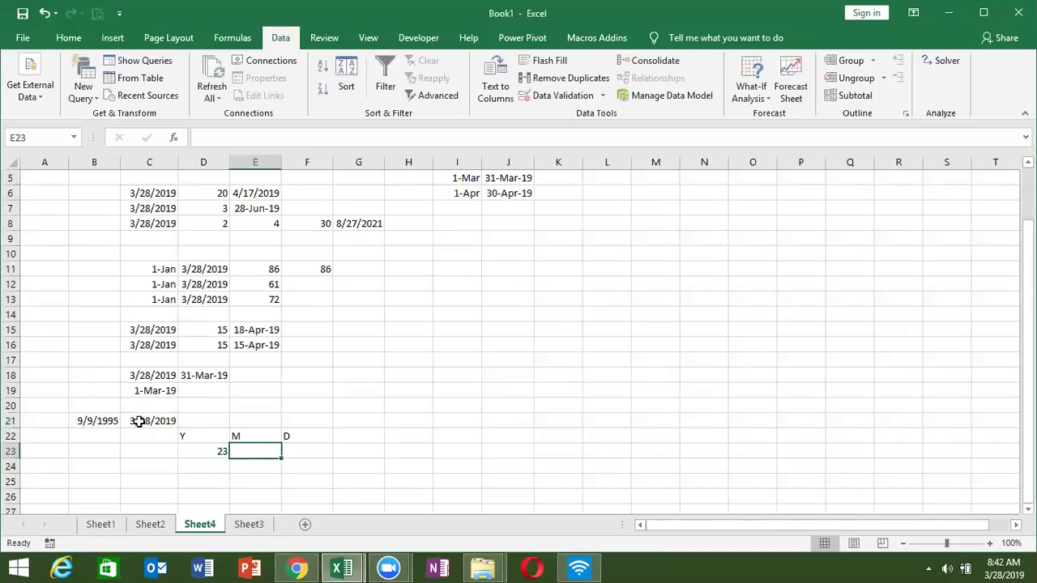
{"action": "type", "text": "=d"}
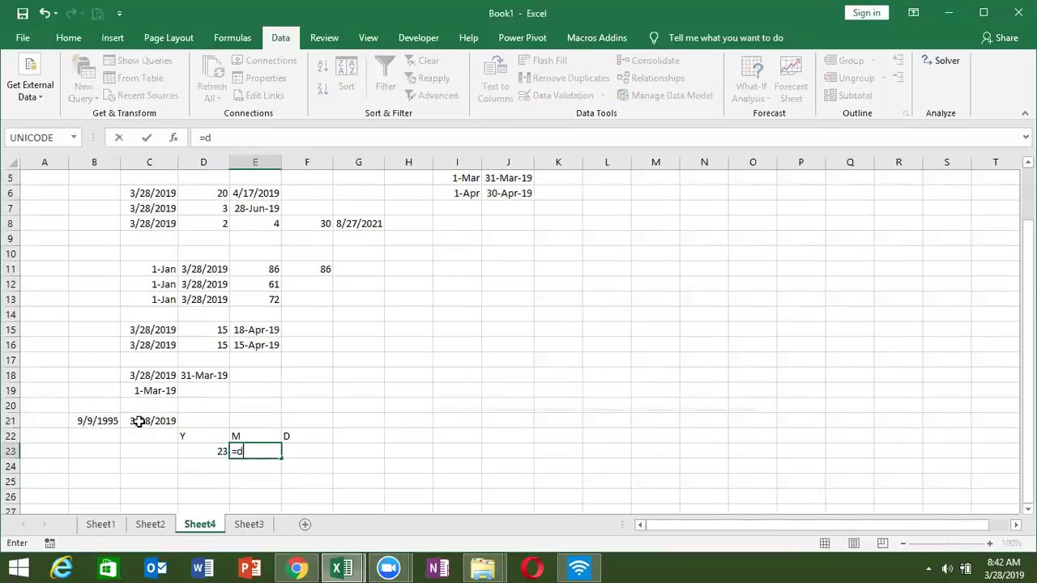
{"action": "type", "text": "ated"}
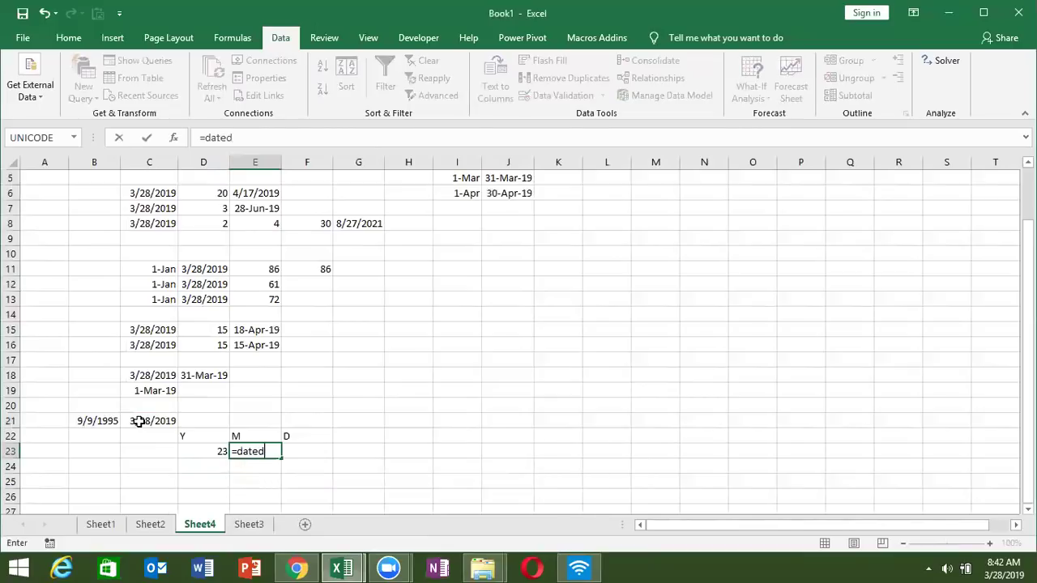
{"action": "type", "text": "if("}
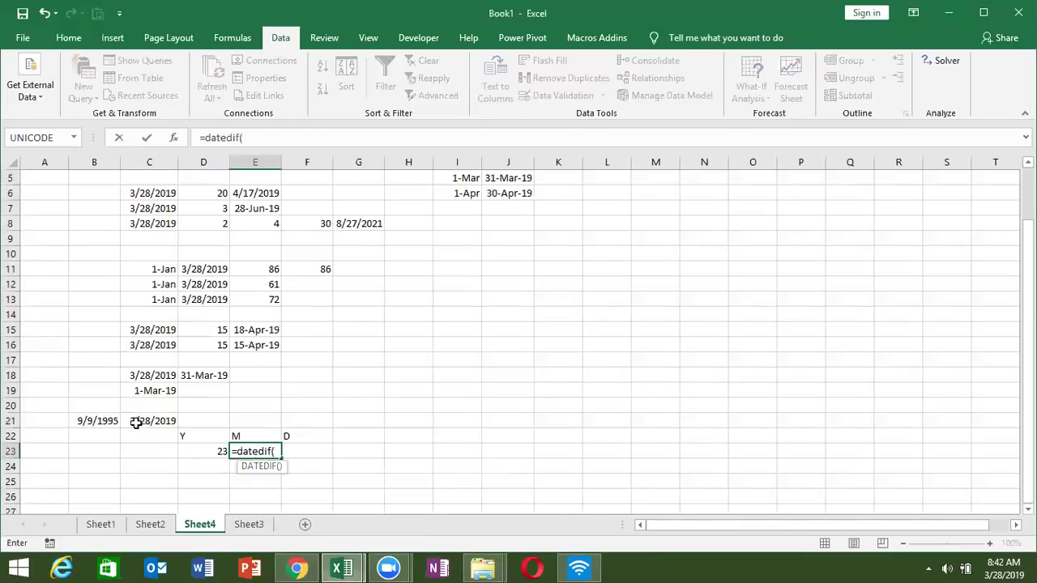
{"action": "left_click", "coordinate": [99, 421]}
{"action": "type", "text": ","}
{"action": "left_click", "coordinate": [132, 421]}
{"action": "type", "text": ",\""}
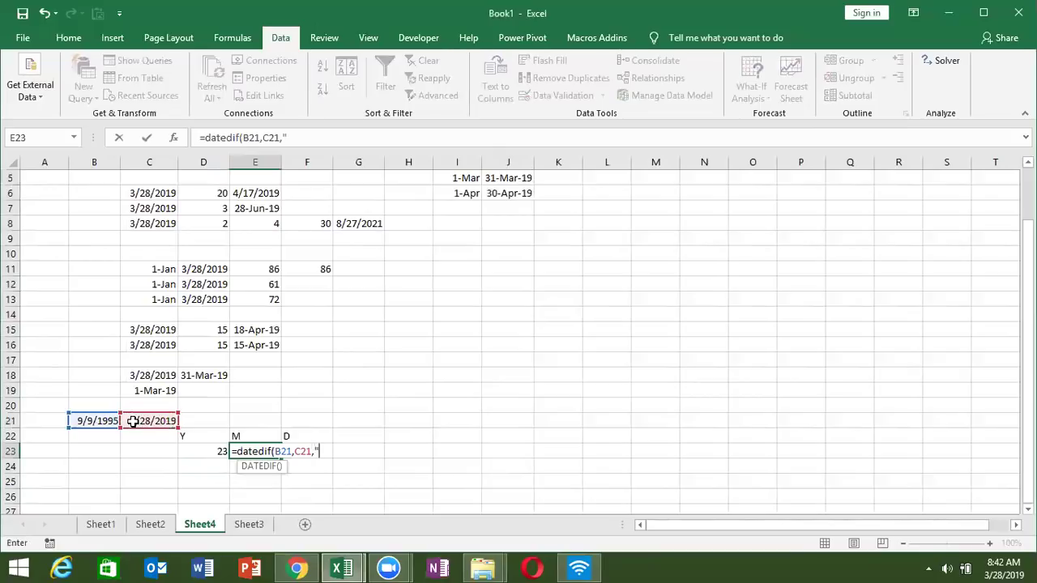
{"action": "type", "text": "ym\")"}
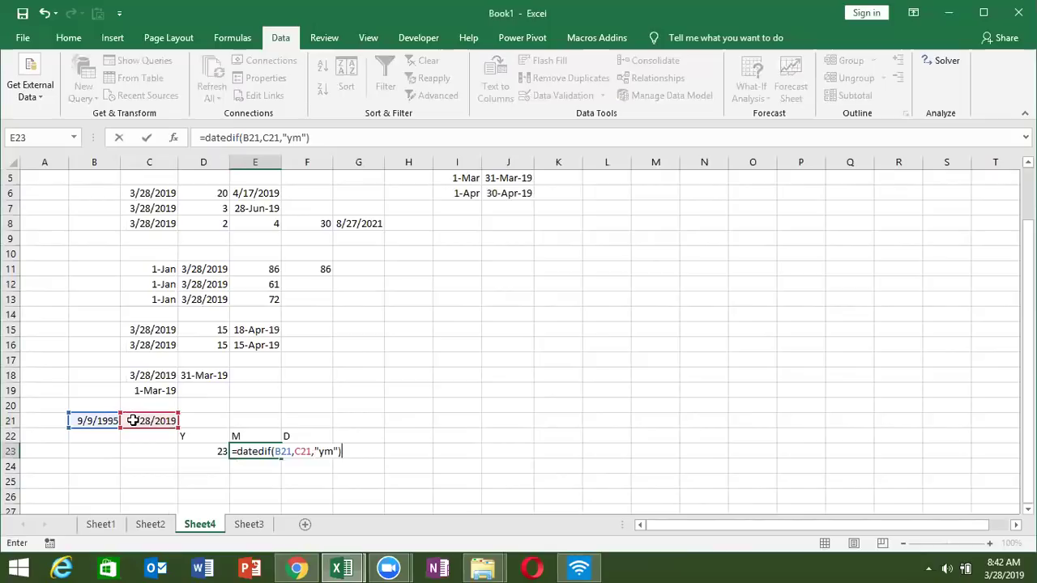
{"action": "key", "text": "ctrl+Return"}
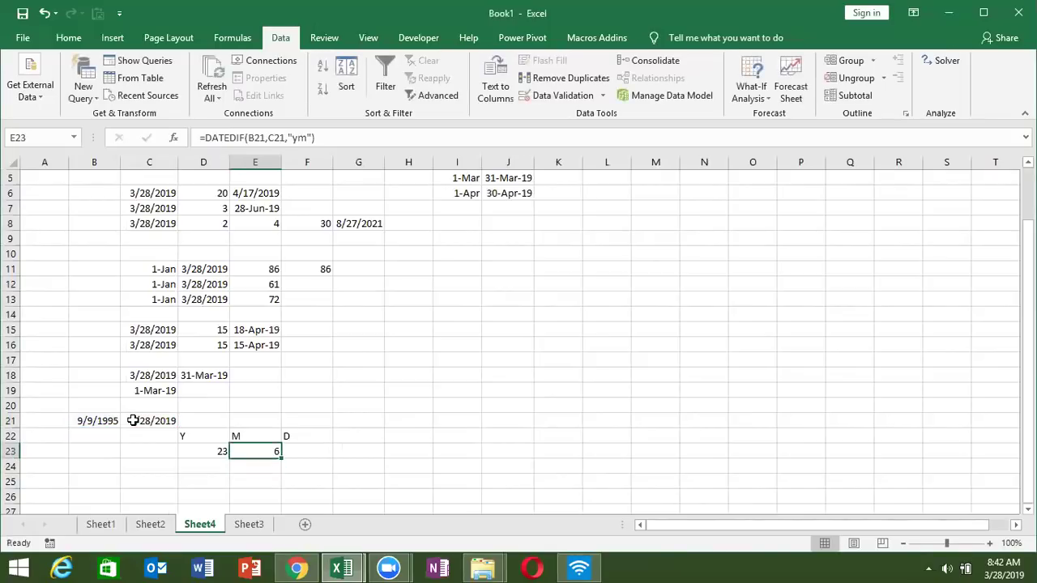
Step: Enter =DATEDIF(B21,C21,"md") in F23, returning 19 leftover days
{"action": "key", "text": "Right"}
{"action": "type", "text": "=datedif("}
{"action": "left_click", "coordinate": [108, 428]}
{"action": "type", "text": ","}
{"action": "left_click", "coordinate": [133, 420]}
{"action": "type", "text": ",\"md\")"}
{"action": "key", "text": "ctrl+Return"}
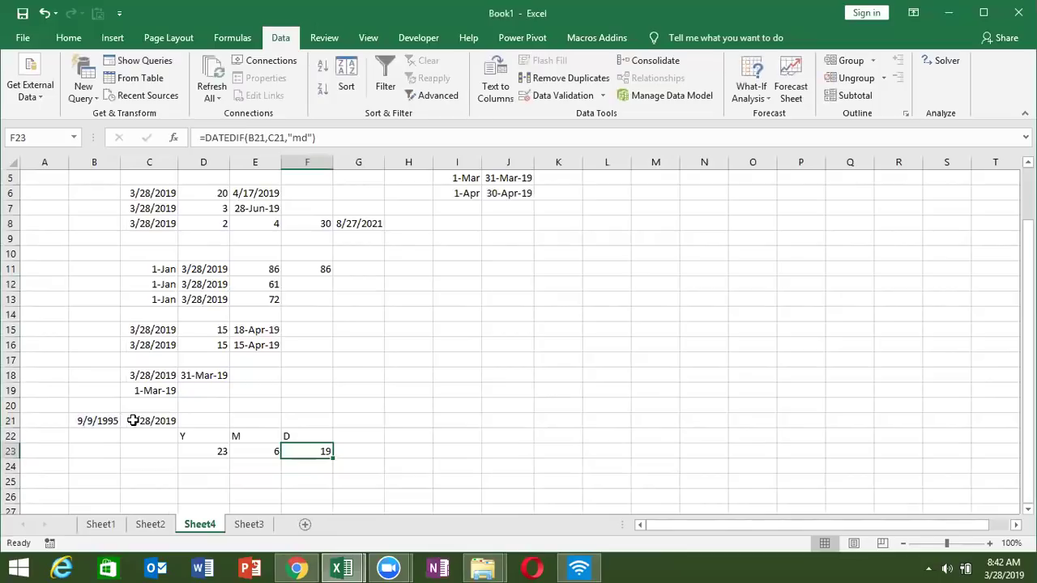
Step: Review the three DATEDIF formulas in D23:F23 giving 23, 6 and 19
{"action": "key", "text": "Left"}
{"action": "key", "text": "Left"}
{"action": "key", "text": "Right"}
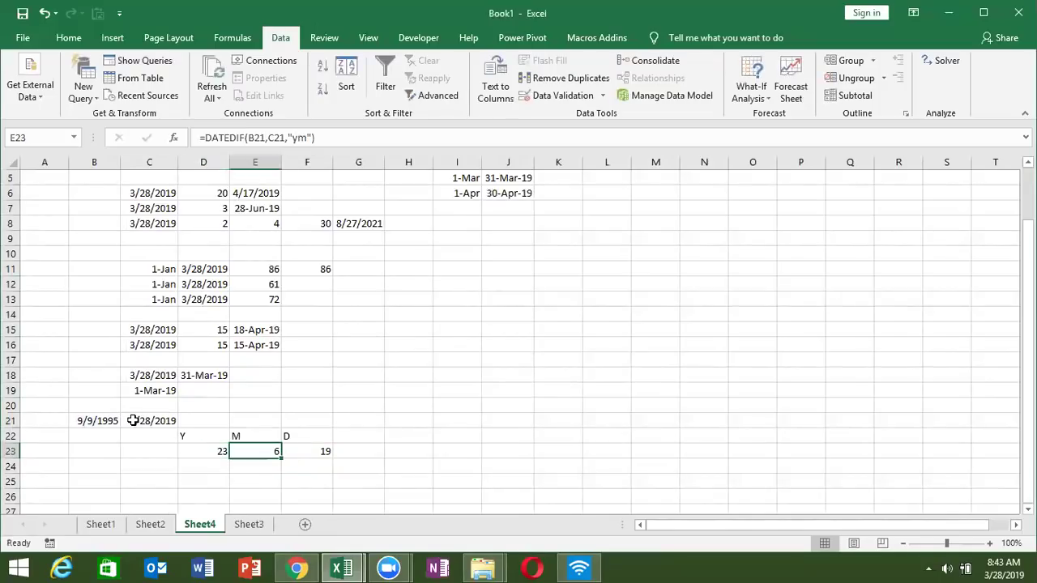
{"action": "key", "text": "Right"}
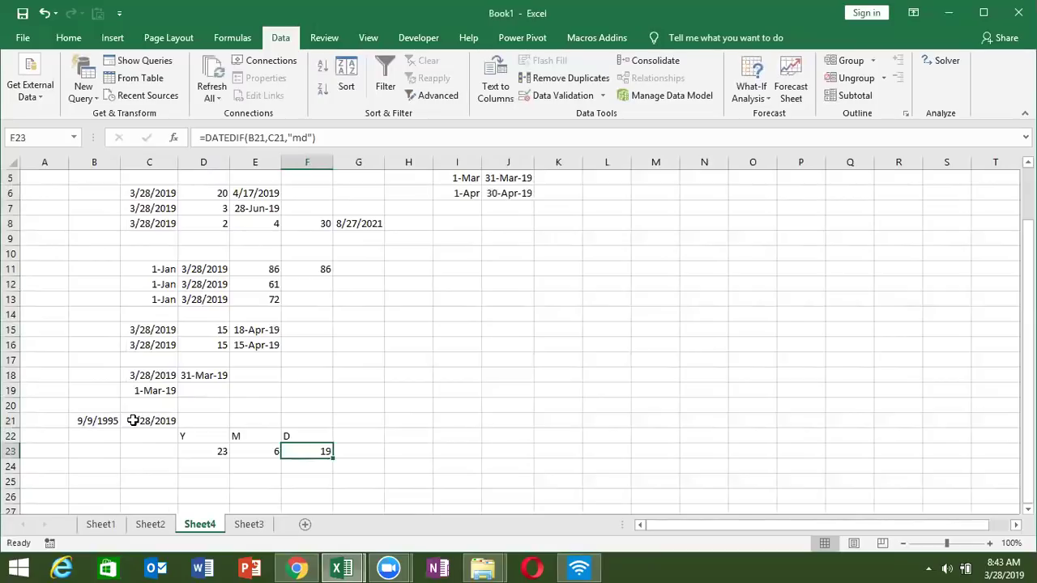
{"action": "key", "text": "Left"}
{"action": "key", "text": "Right"}
{"action": "key", "text": "Right"}
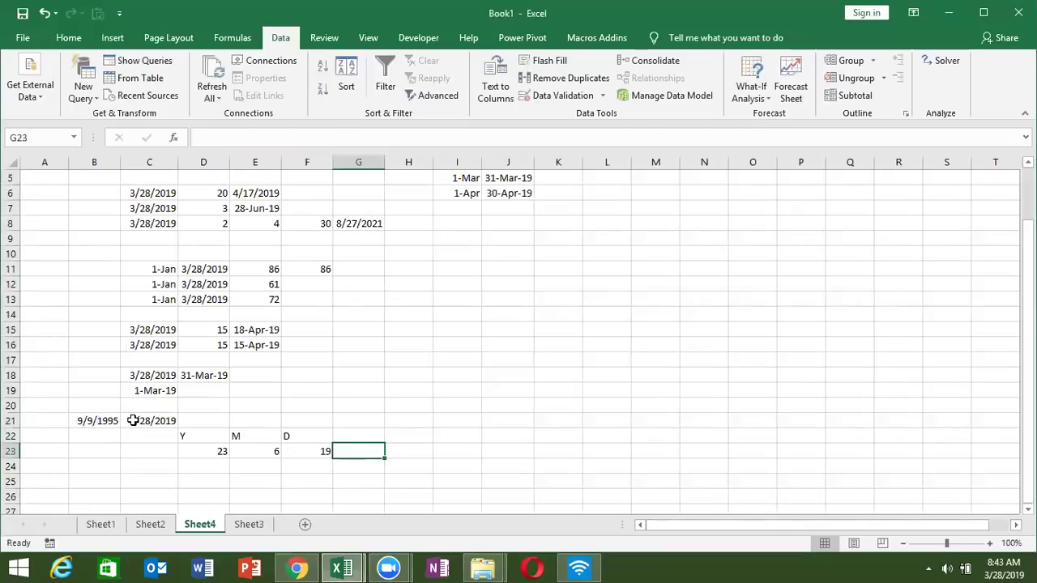
Step: Begin the G23 formula with the D23 years value followed by the text " Years "
{"action": "type", "text": "="}
{"action": "key", "text": "Left"}
{"action": "key", "text": "Left"}
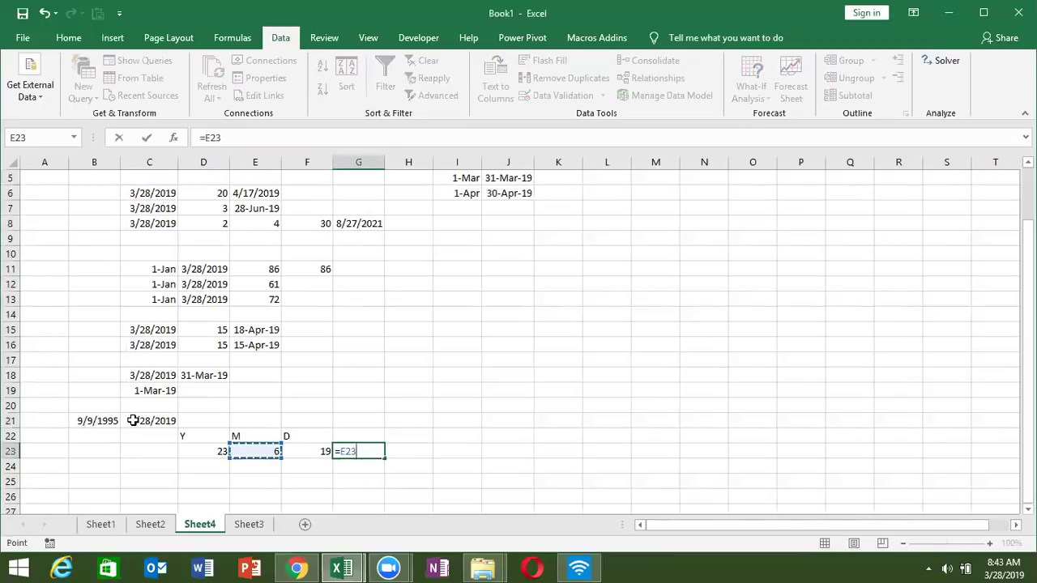
{"action": "key", "text": "Left"}
{"action": "type", "text": "&\"Years\" &"}
{"action": "key", "text": "BackSpace"}
{"action": "key", "text": "BackSpace"}
{"action": "key", "text": "BackSpace"}
{"action": "type", "text": "\""}
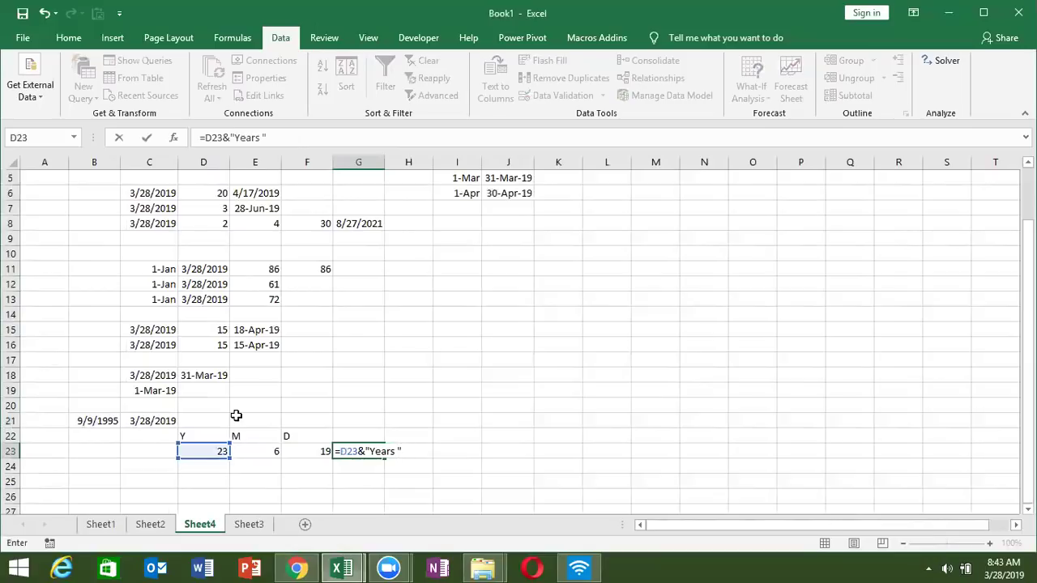
{"action": "left_click", "coordinate": [370, 452]}
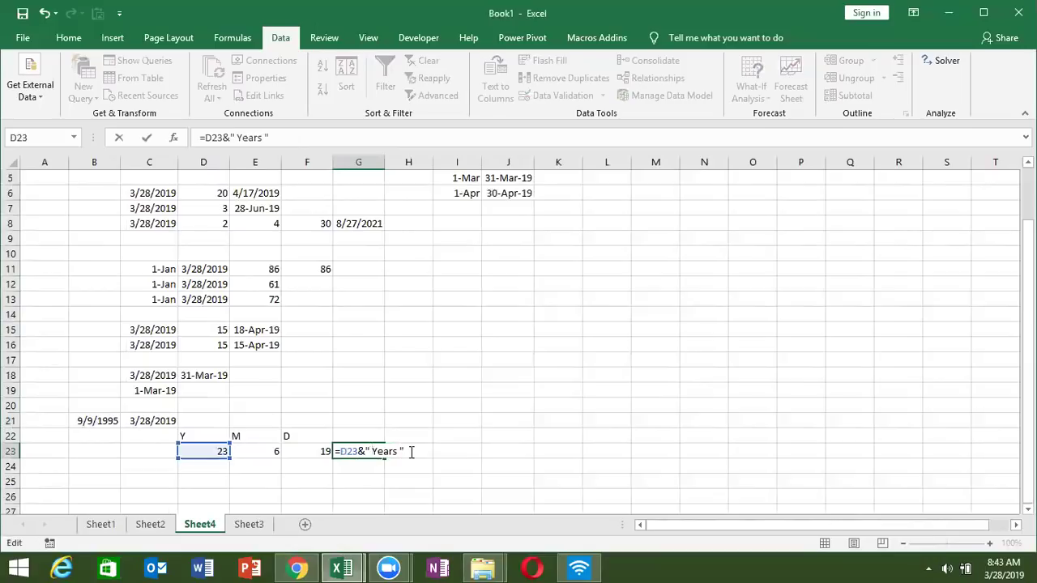
{"action": "type", "text": "&"}
Step: Append the E23 months value and the text " Months " to the formula
{"action": "left_click", "coordinate": [276, 450]}
{"action": "type", "text": "&"}
{"action": "type", "text": "\"Mpnth"}
{"action": "key", "text": "BackSpace"}
{"action": "key", "text": "BackSpace"}
{"action": "key", "text": "BackSpace"}
{"action": "key", "text": "BackSpace"}
{"action": "type", "text": "onths"}
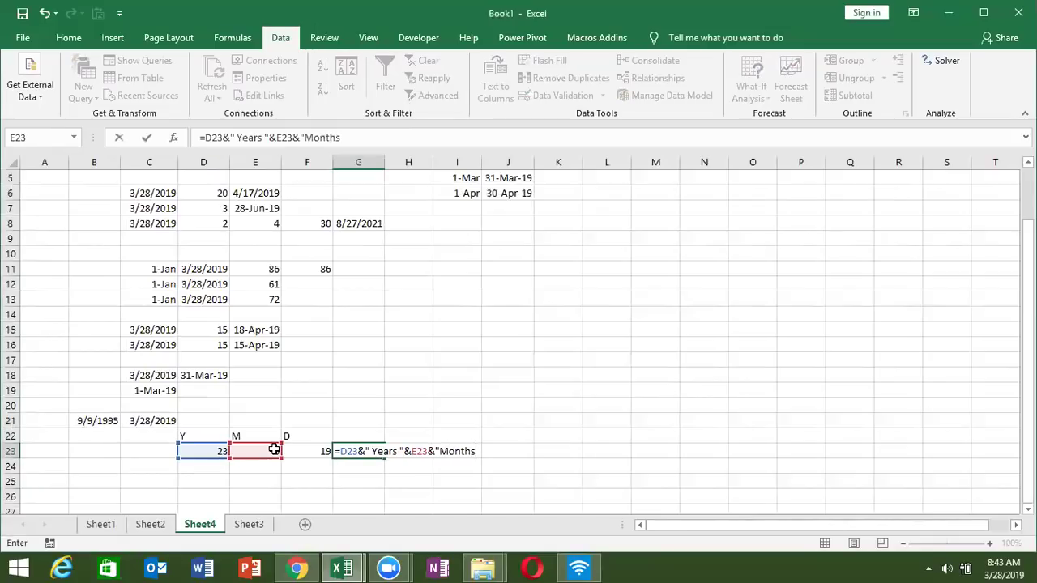
{"action": "left_click", "coordinate": [440, 451]}
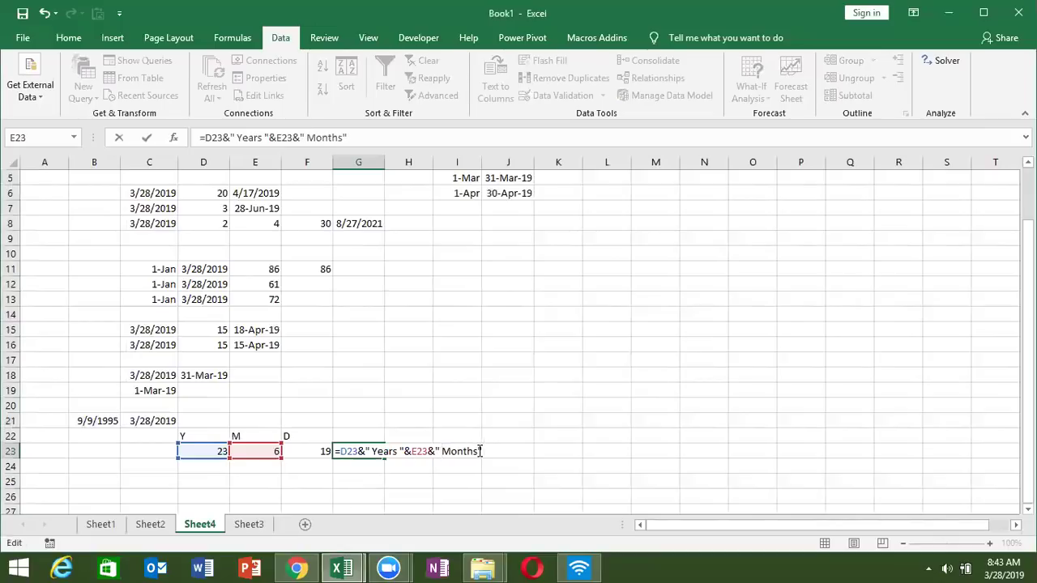
{"action": "left_click", "coordinate": [480, 452]}
{"action": "type", "text": "&"}
Step: Finish with F23 and " Days" so G23 shows 23 Years 6 Months 19 Days
{"action": "left_click", "coordinate": [321, 450]}
{"action": "type", "text": "&"}
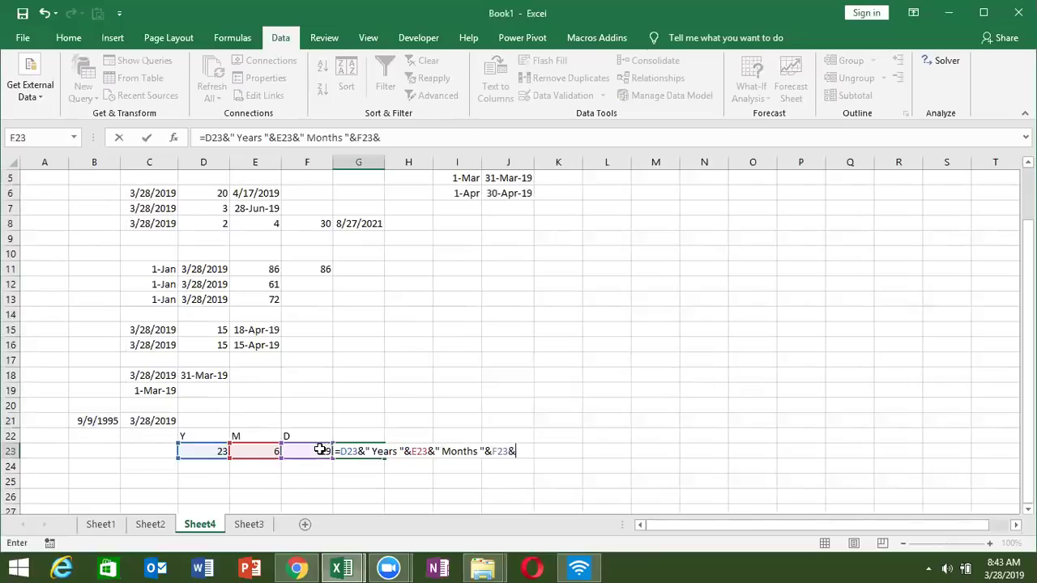
{"action": "type", "text": "\"D"}
{"action": "key", "text": "BackSpace"}
{"action": "type", "text": "Days\""}
{"action": "key", "text": "Return"}
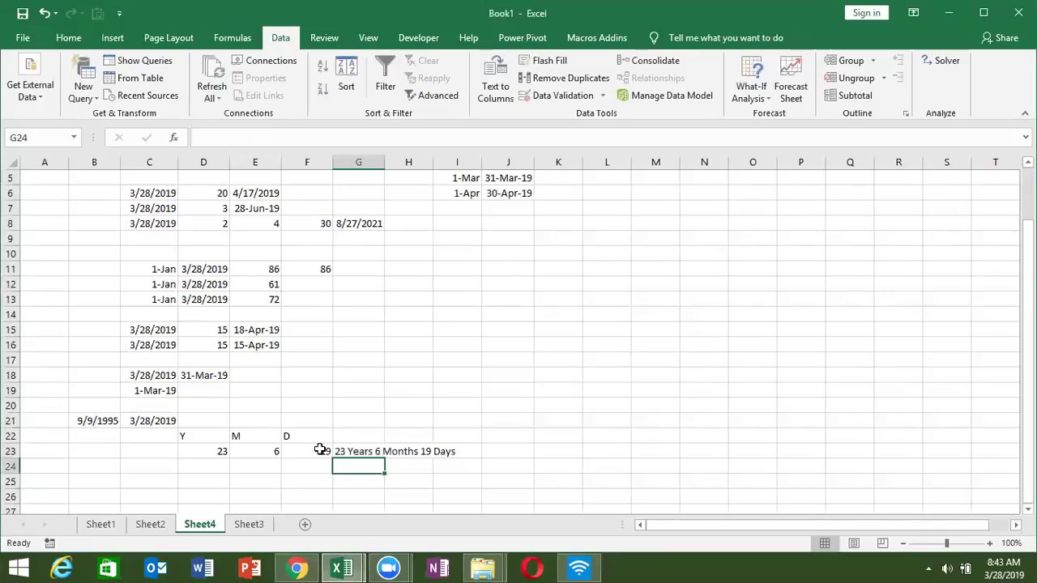
{"action": "left_click", "coordinate": [341, 451]}
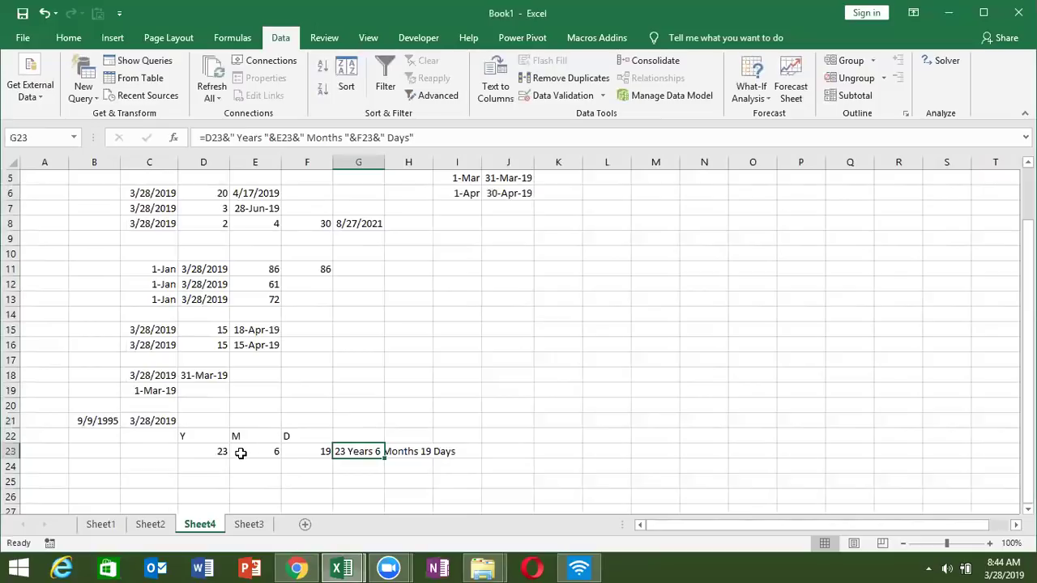
Step: Press Windows+D to minimise the Excel workbook and show the desktop
{"action": "key", "text": "super+d"}
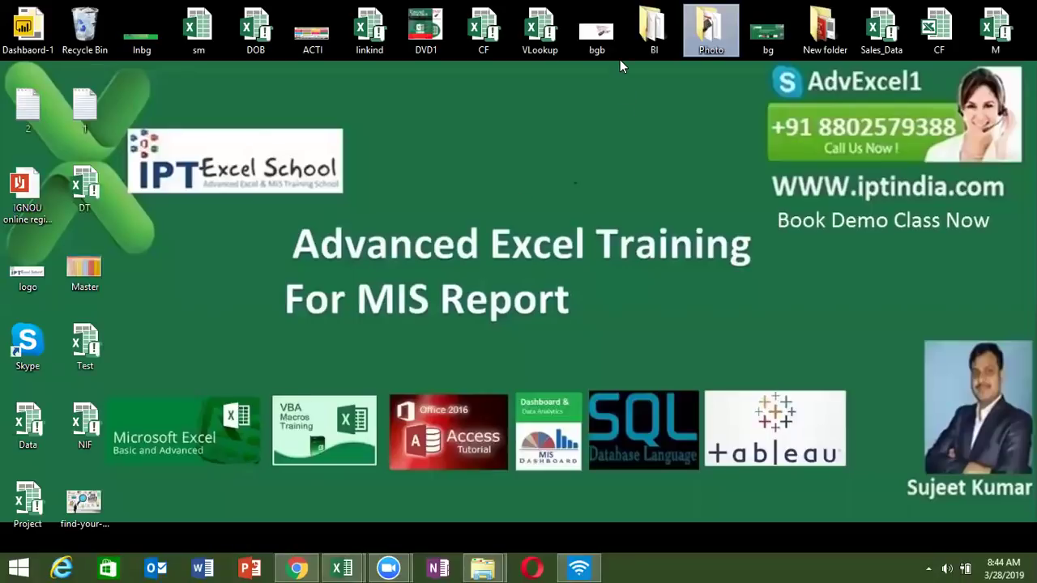